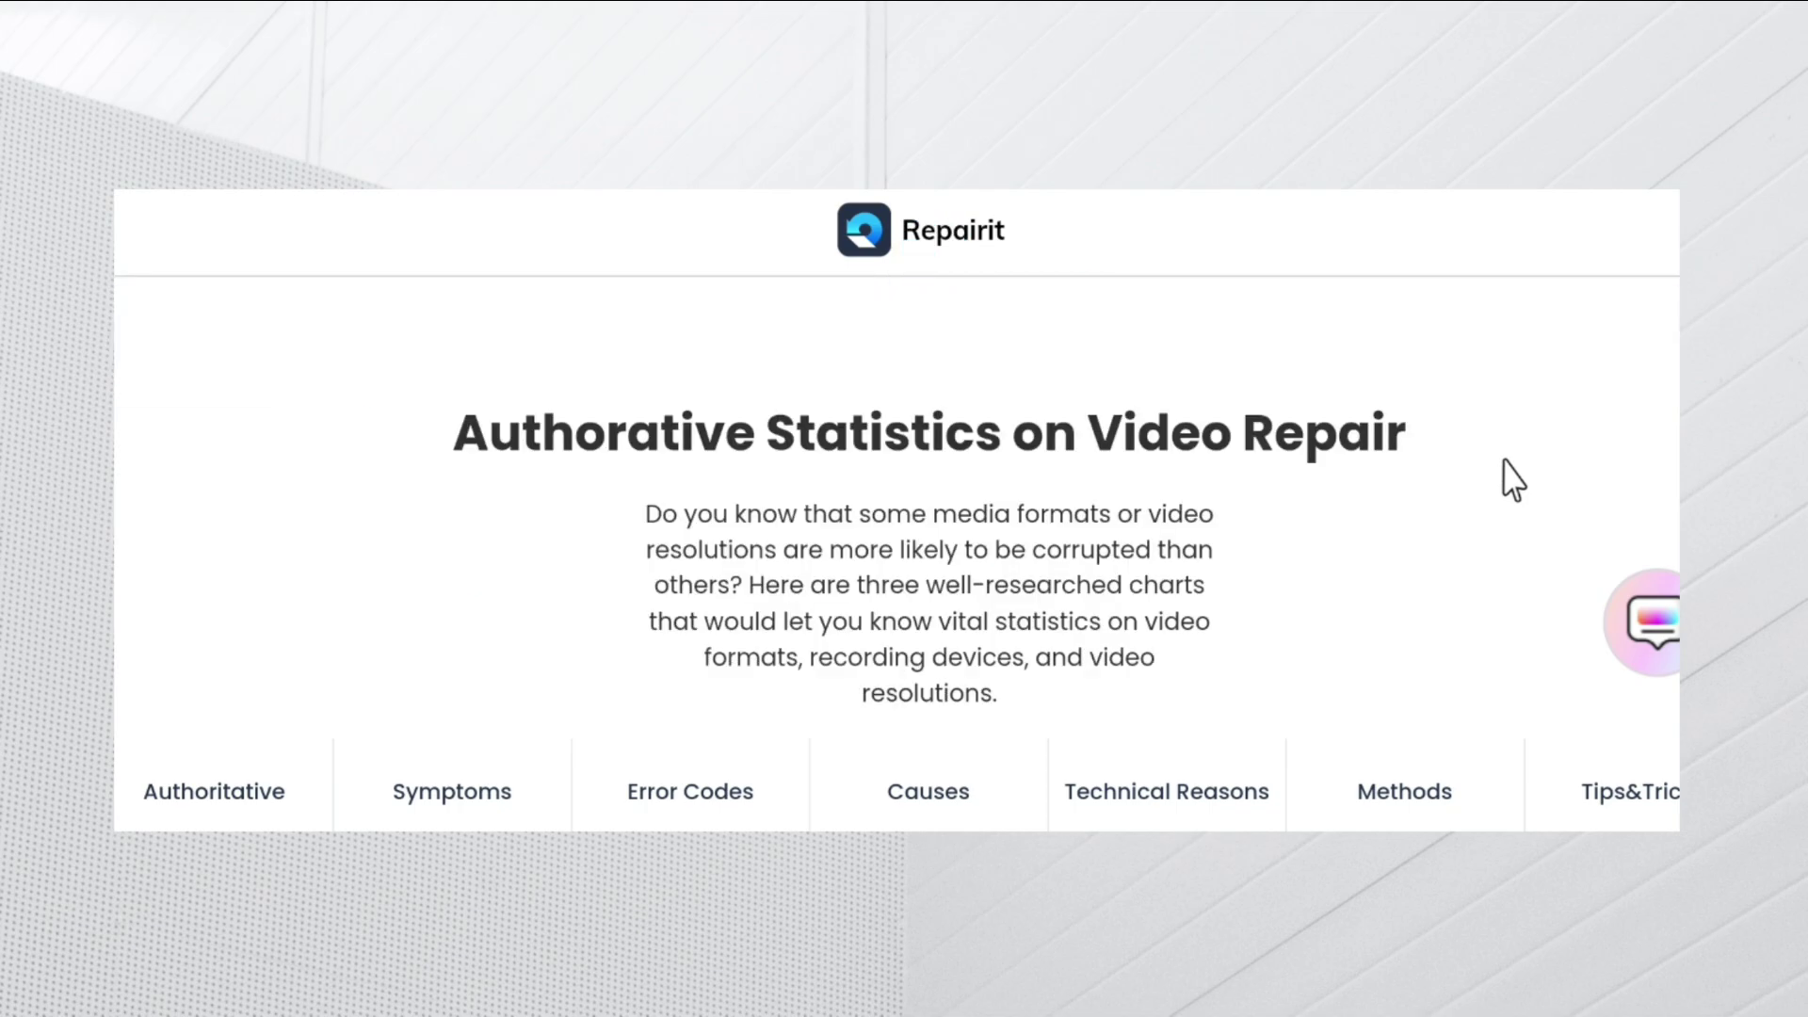
- Examine the statistics charts on corrupted video formats, resolutions and recording devices
scroll(1514, 480, down, 6)
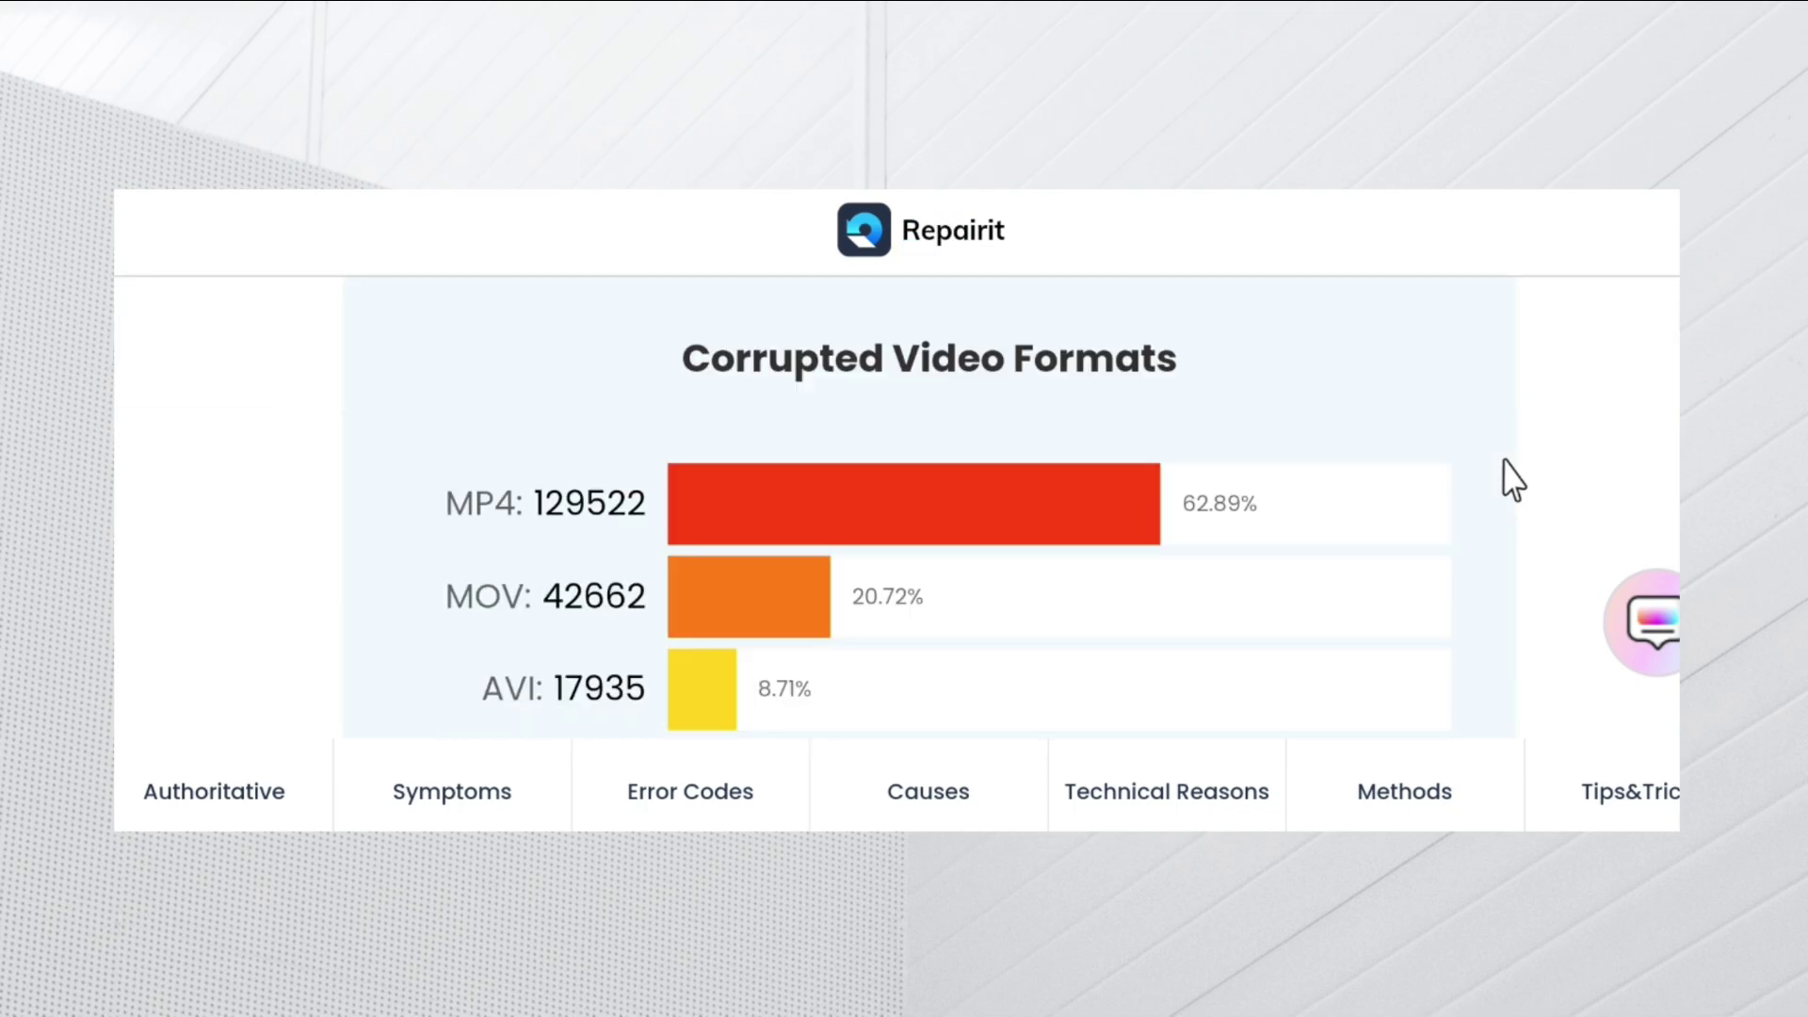
scroll(1092, 449, down, 1)
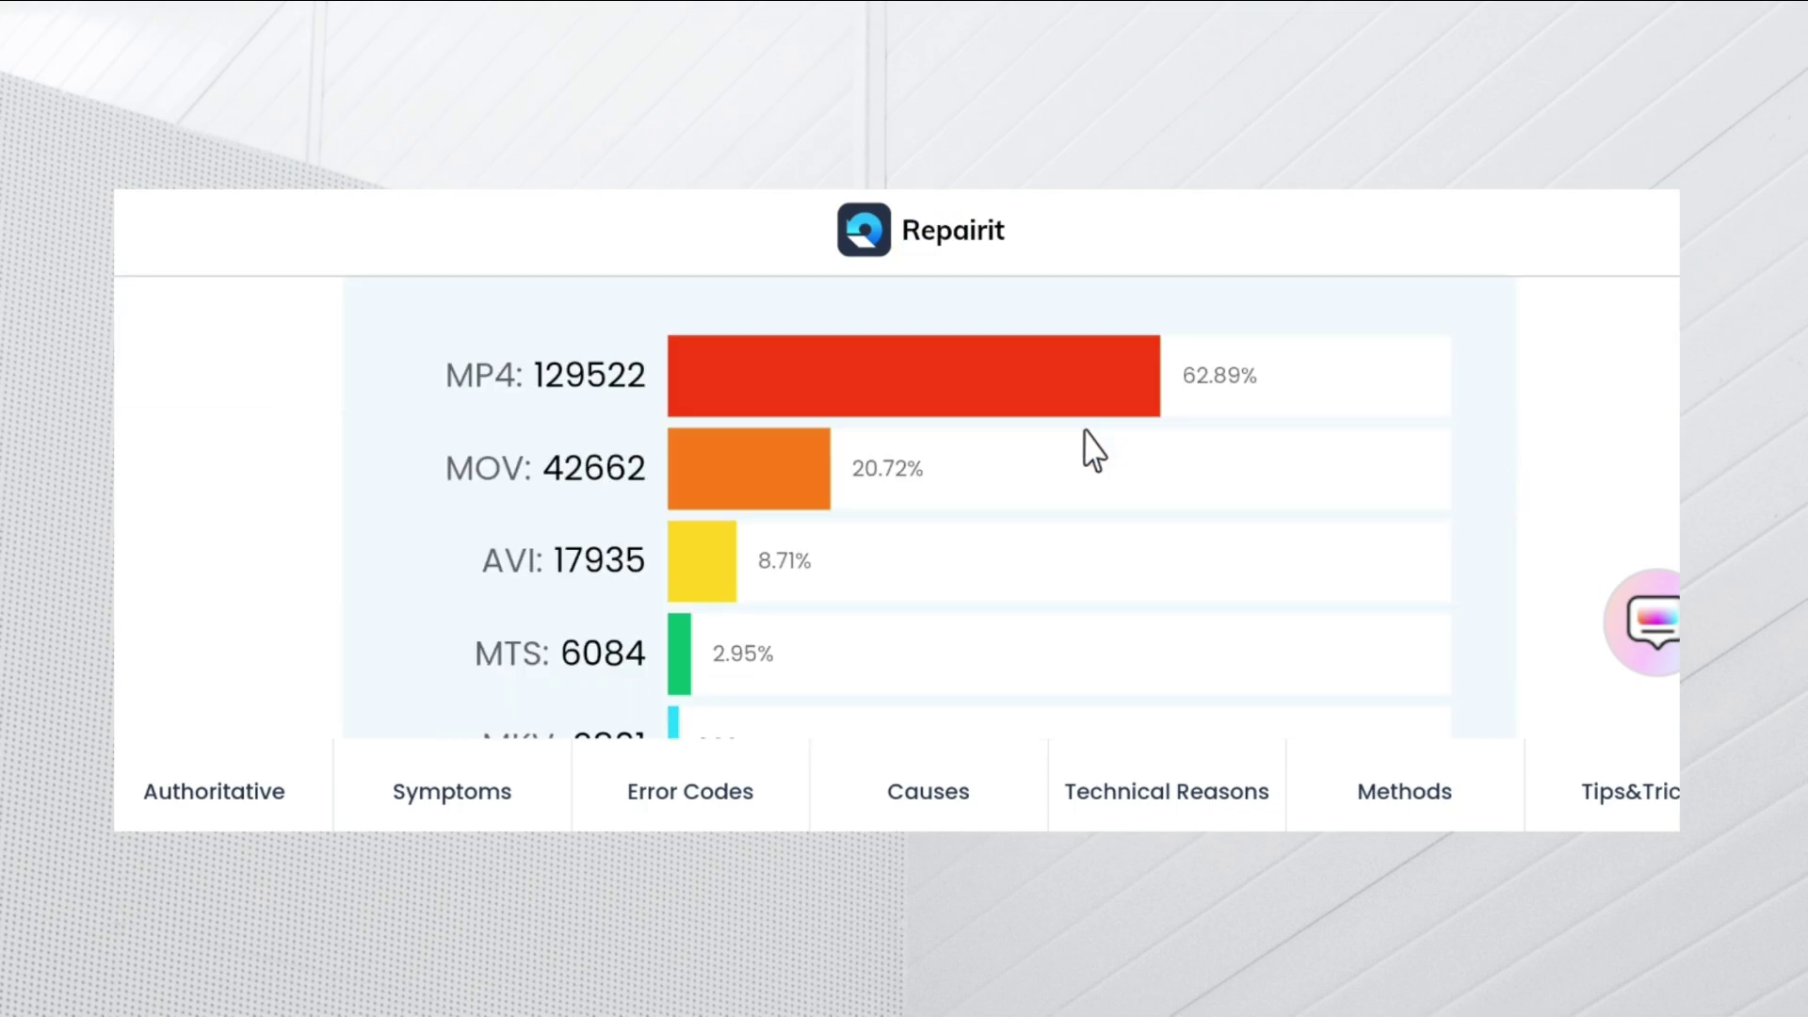
scroll(1092, 449, down, 2)
scroll(1092, 448, down, 6)
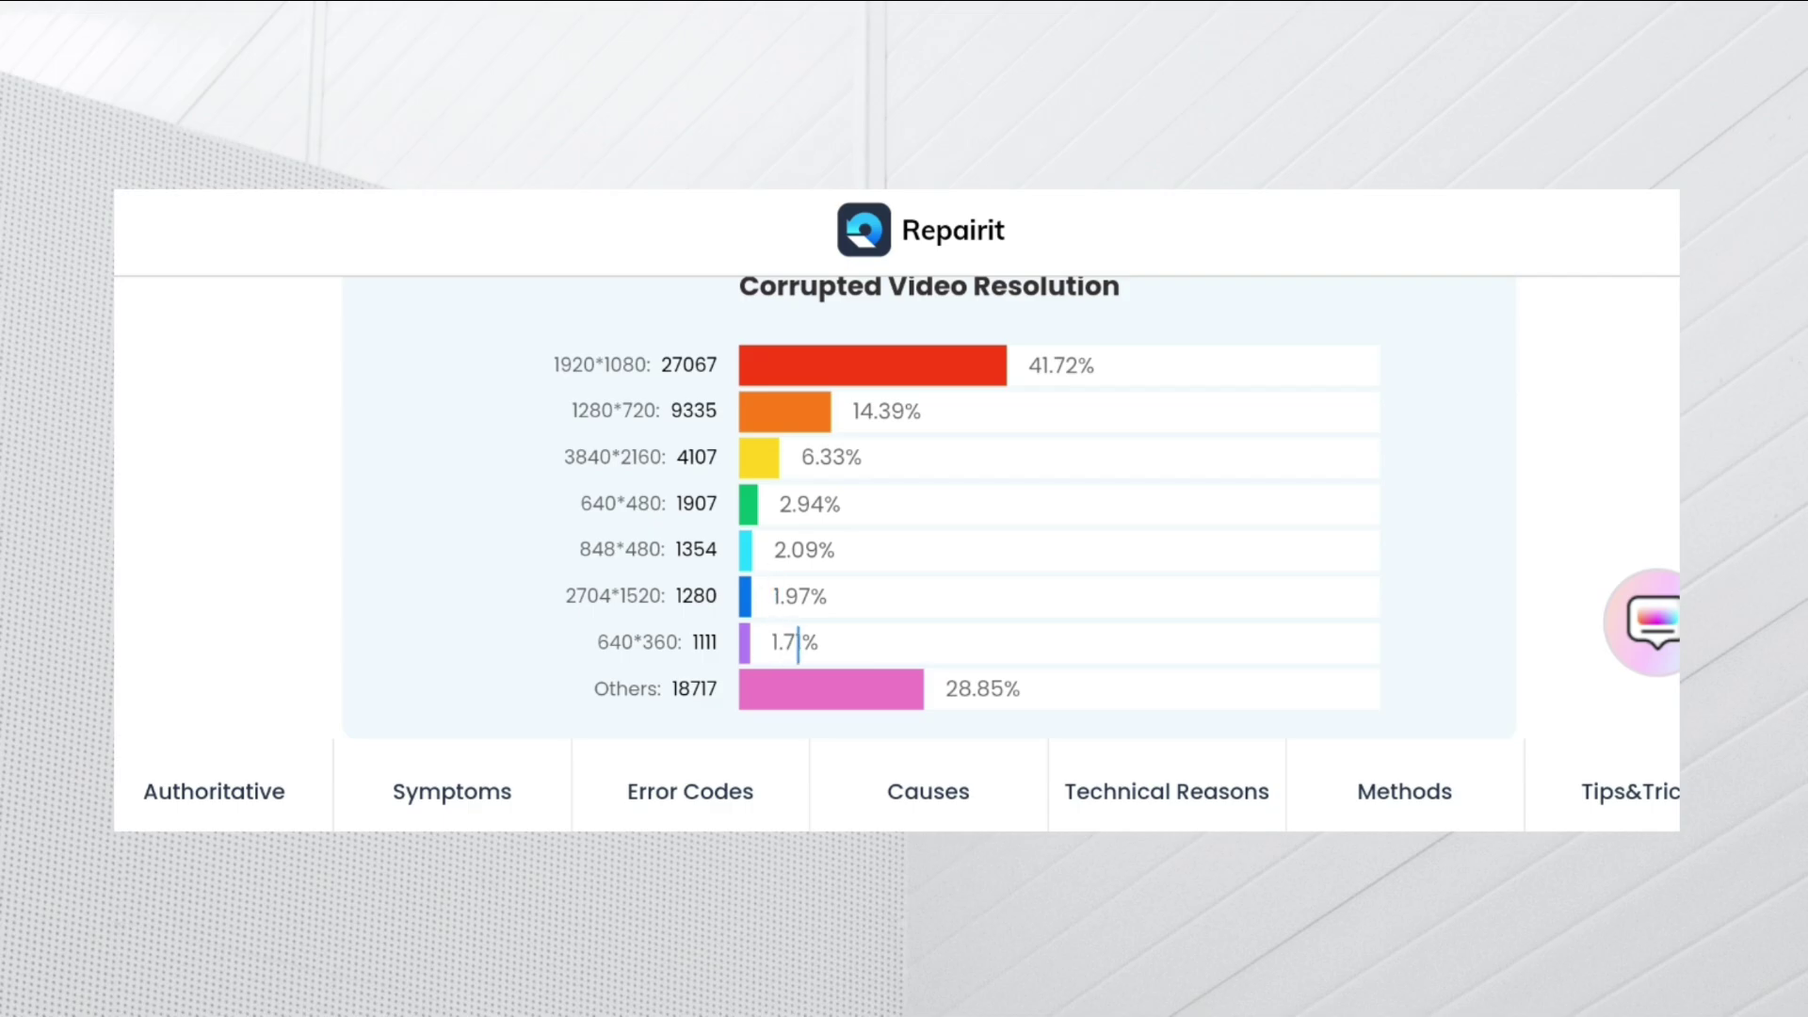
scroll(1409, 643, down, 1)
scroll(1410, 643, down, 4)
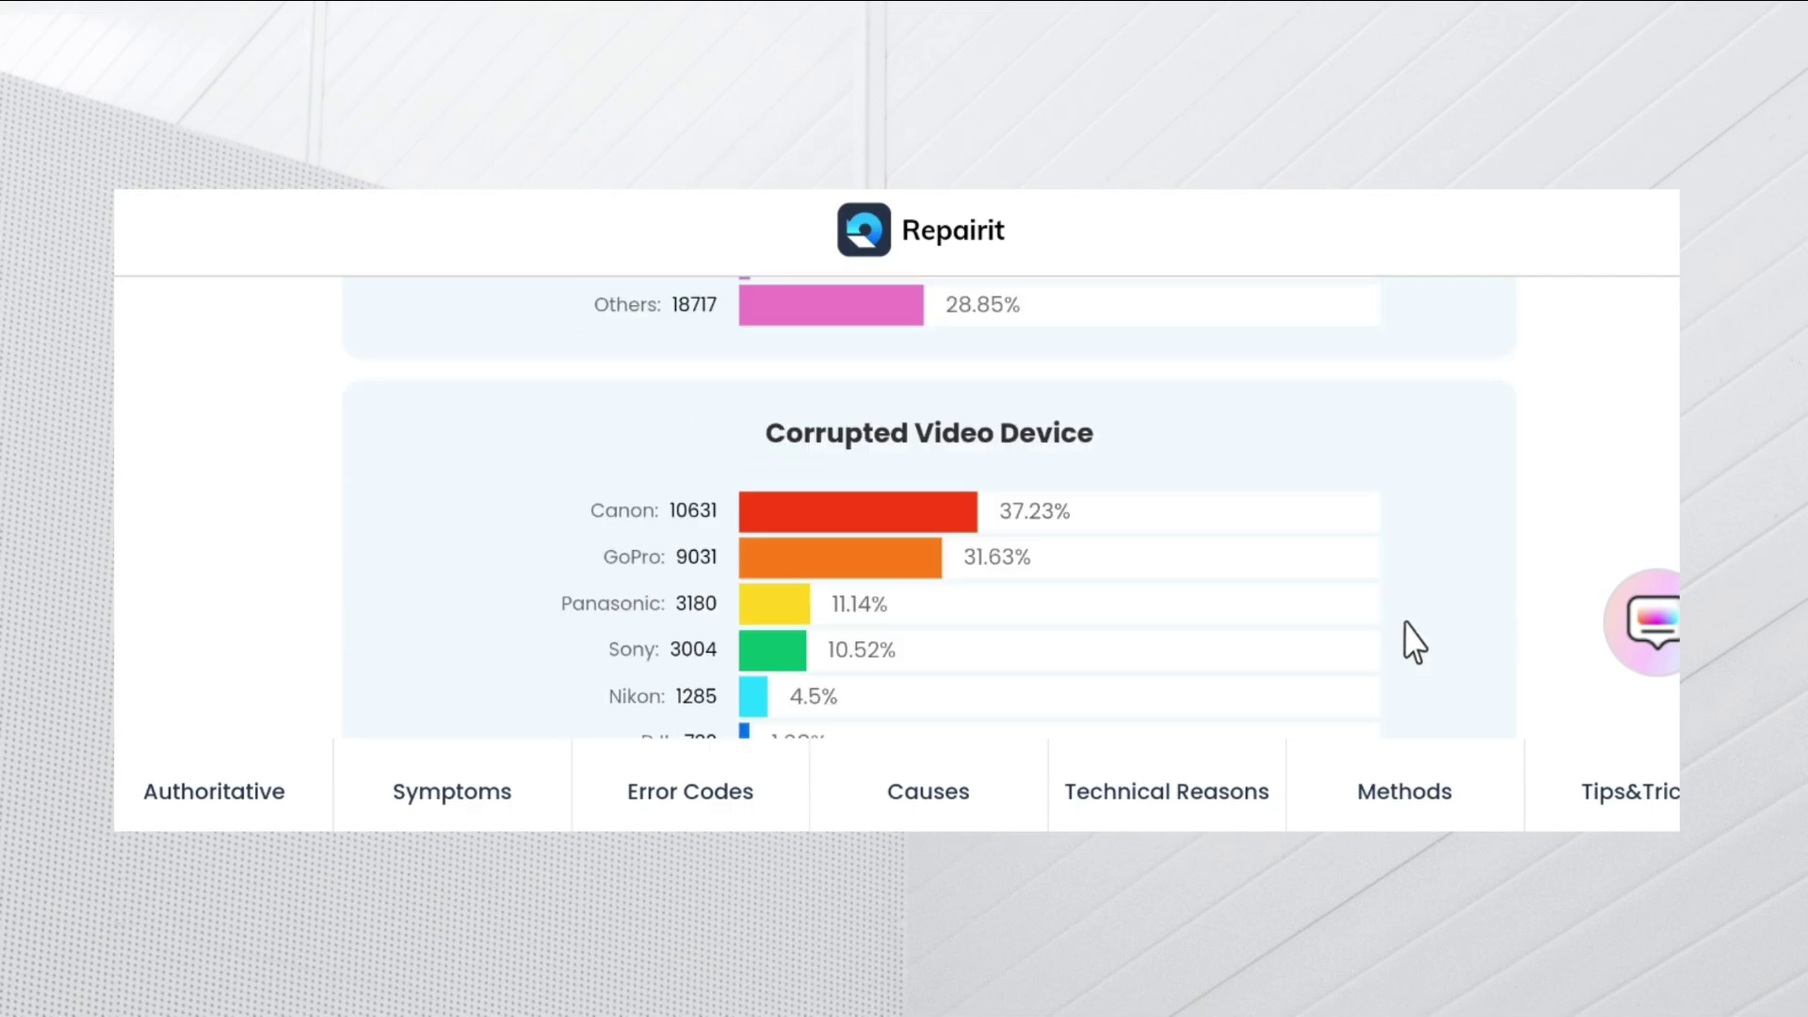
scroll(1413, 644, up, 1)
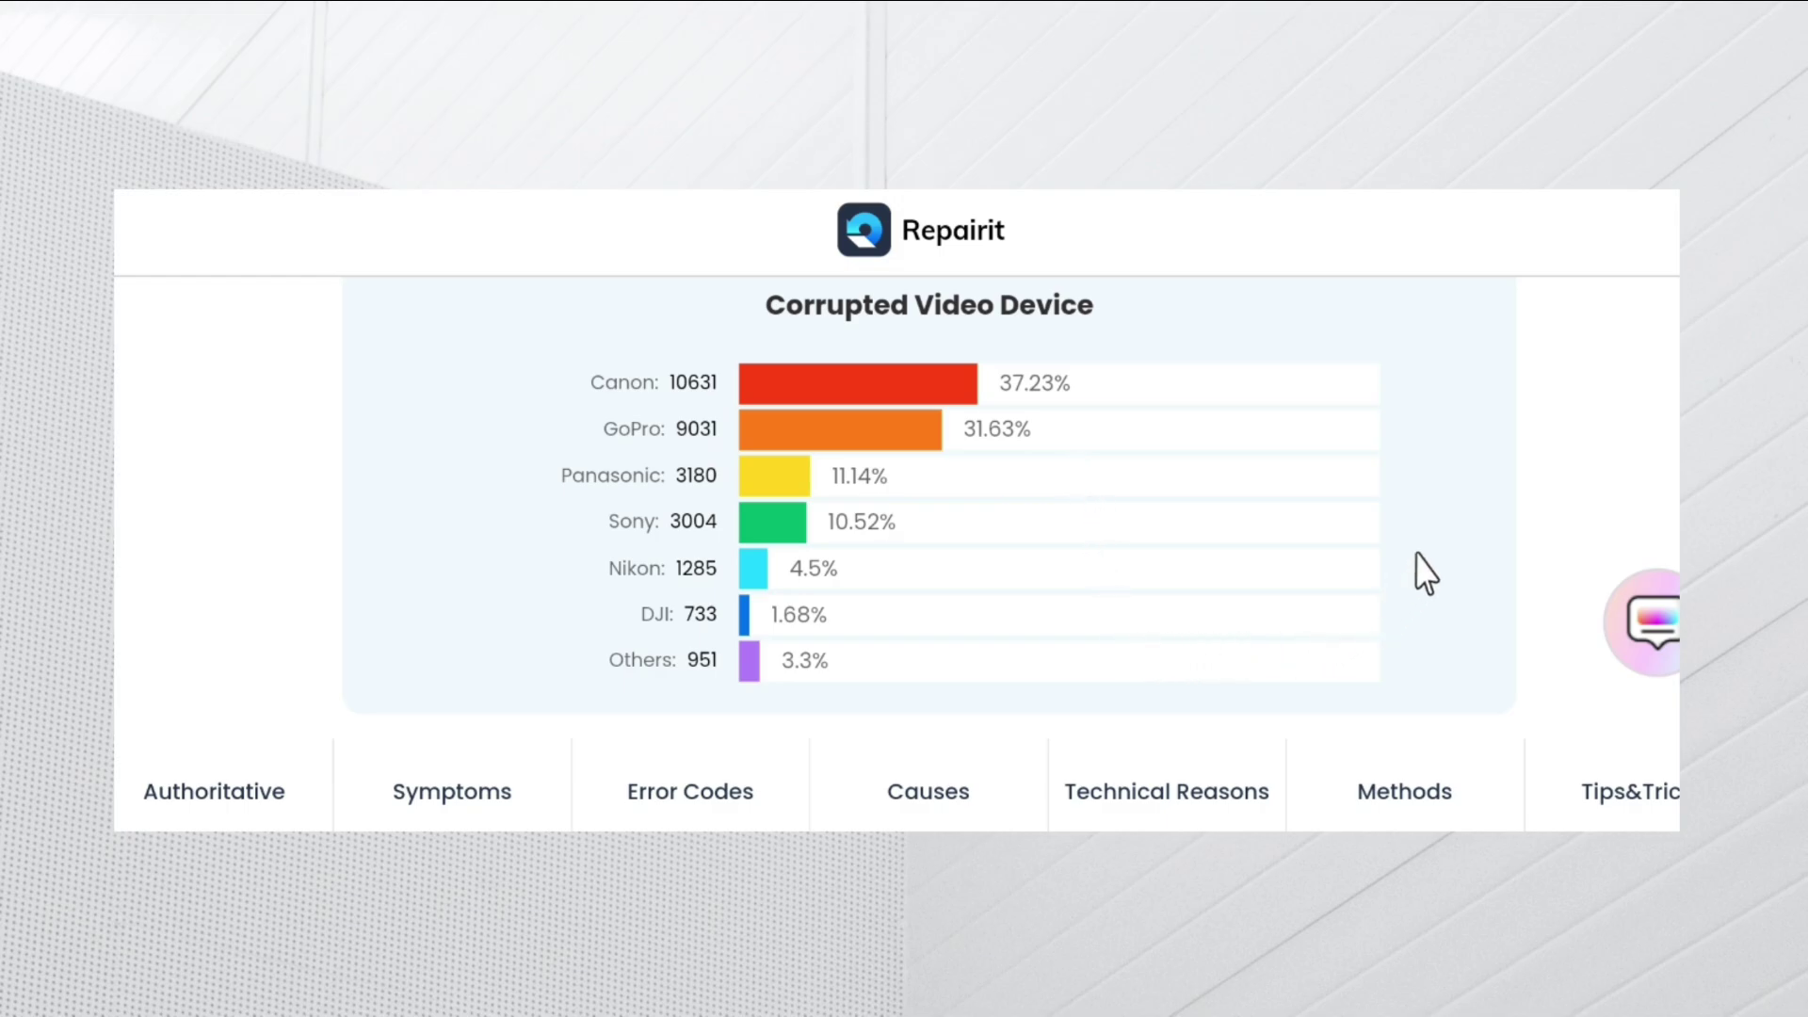
- Read through the examples of video corruption symptoms and the explanations of video corruption error codes
scroll(1426, 573, down, 8)
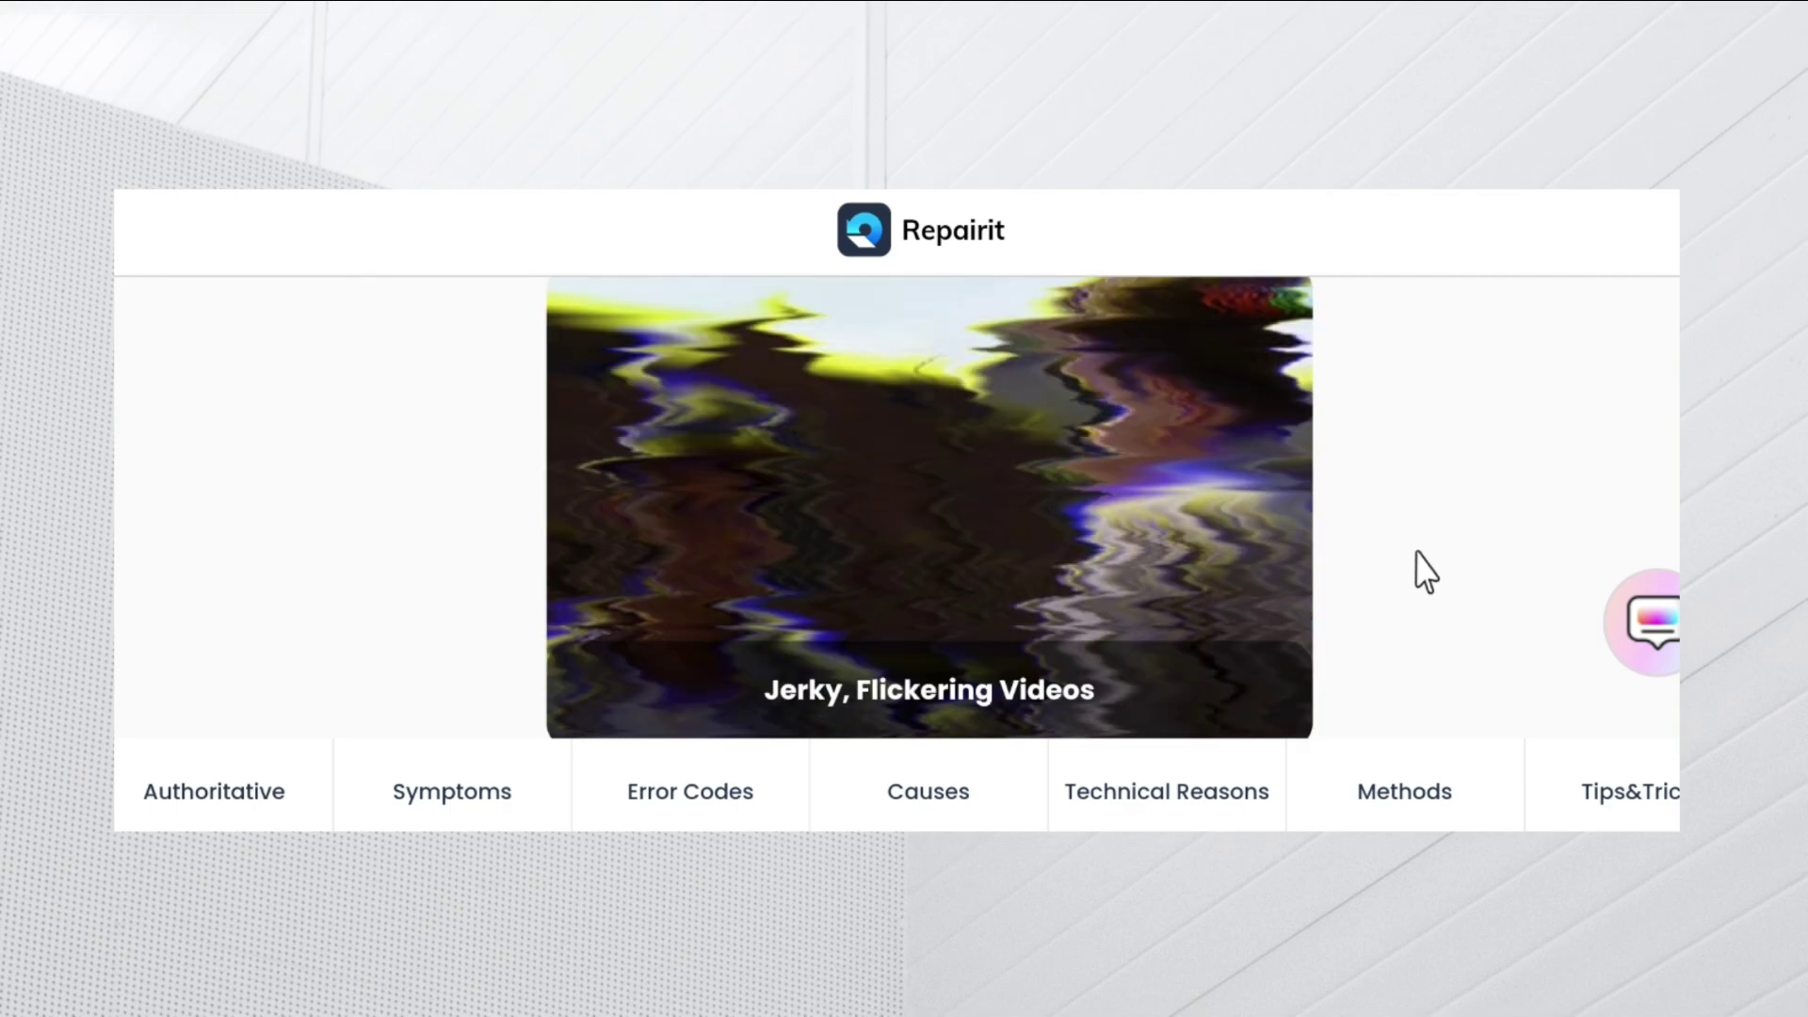
scroll(1426, 572, down, 5)
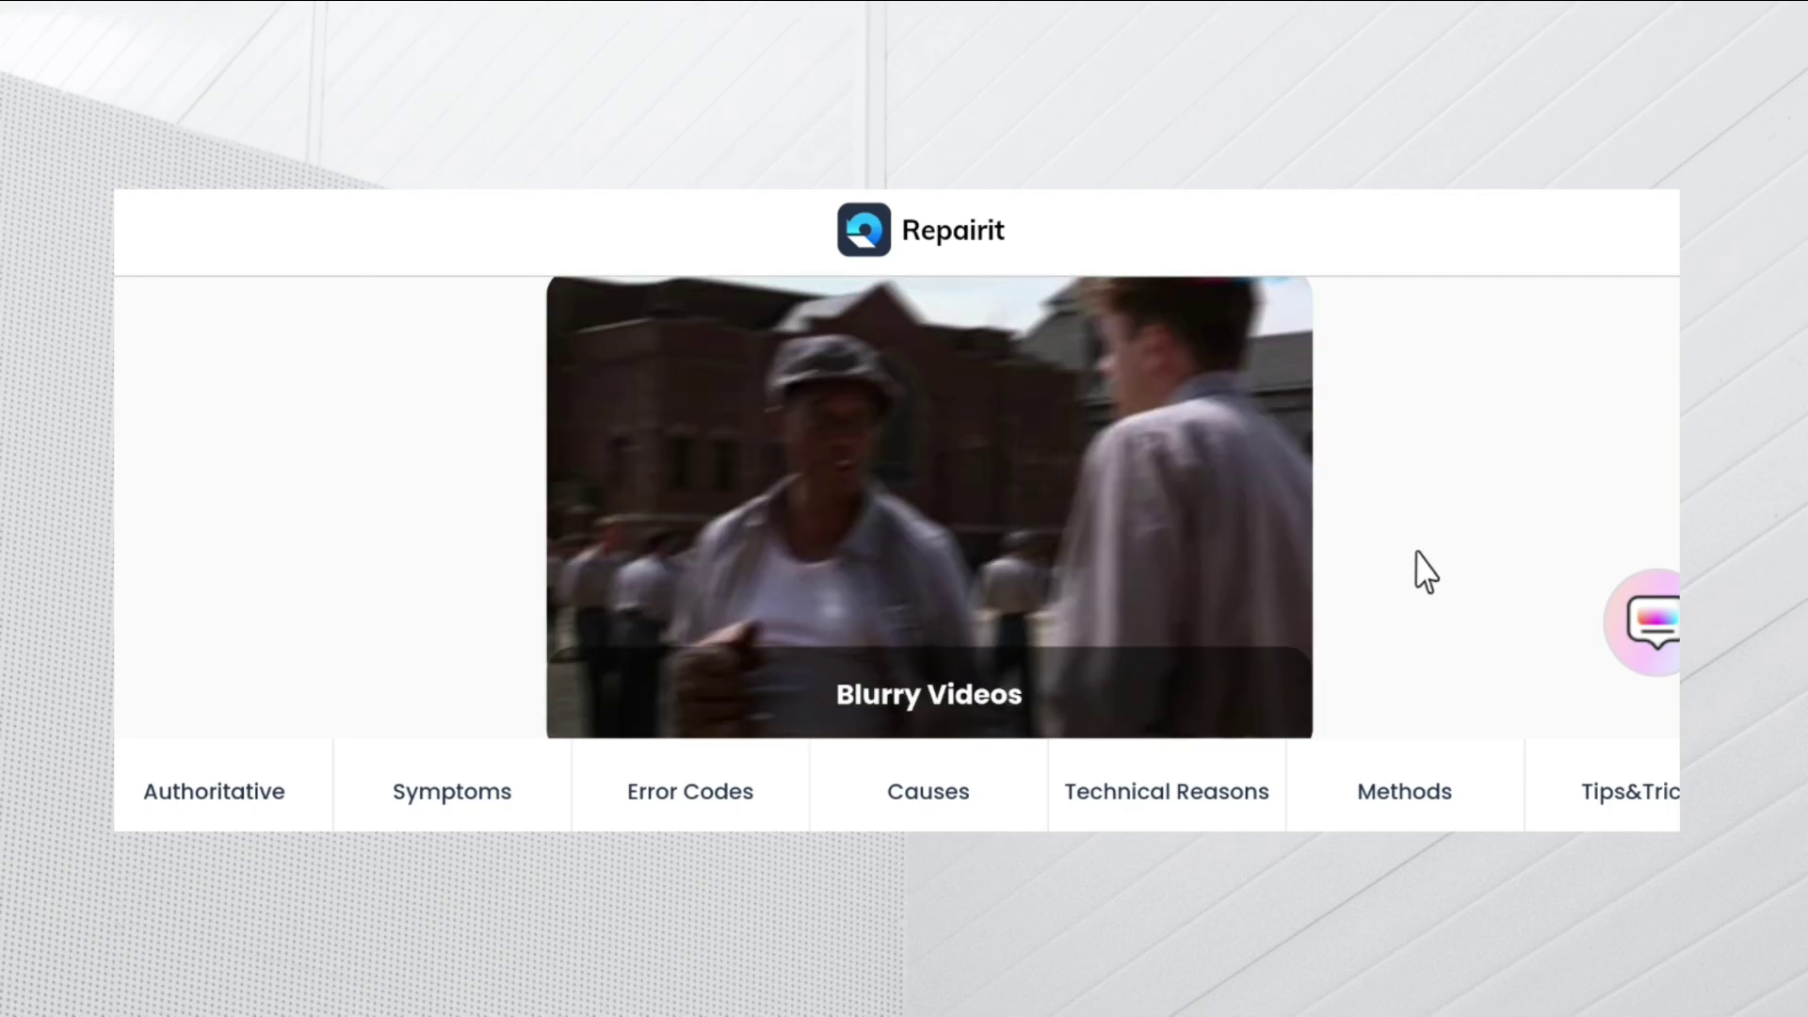
scroll(1426, 573, down, 5)
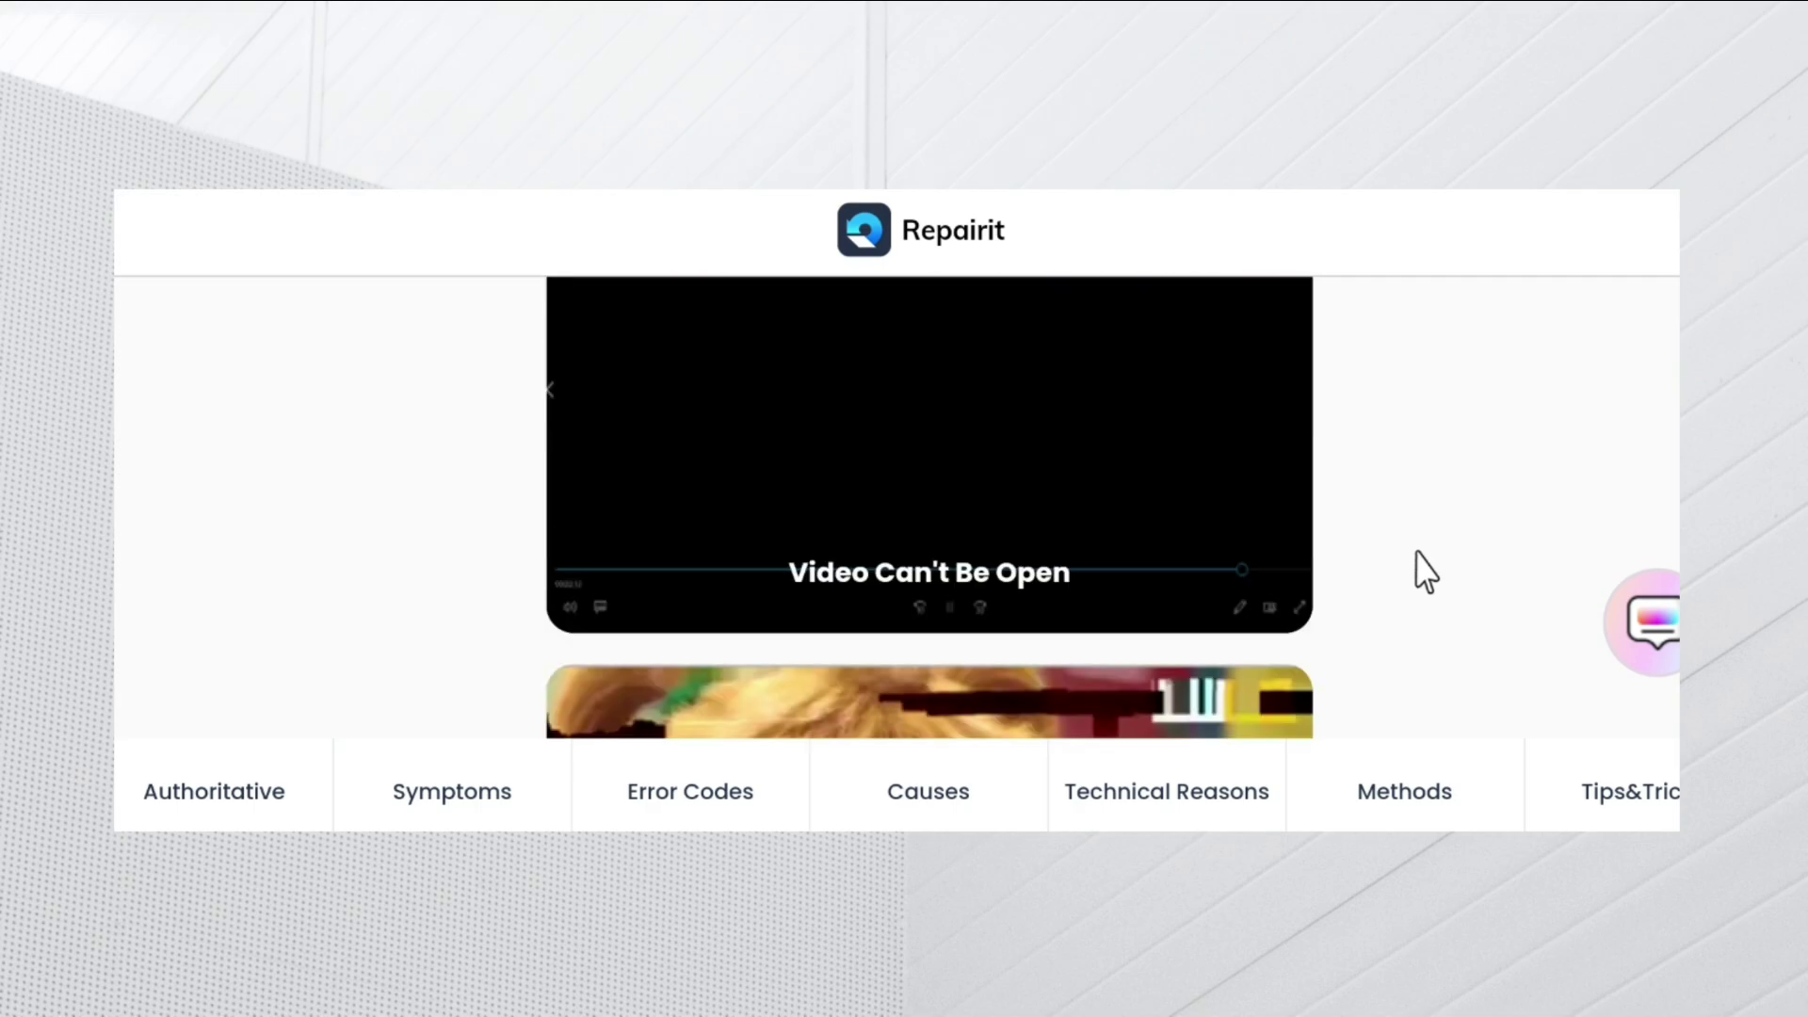
scroll(1426, 573, down, 3)
scroll(1426, 573, down, 8)
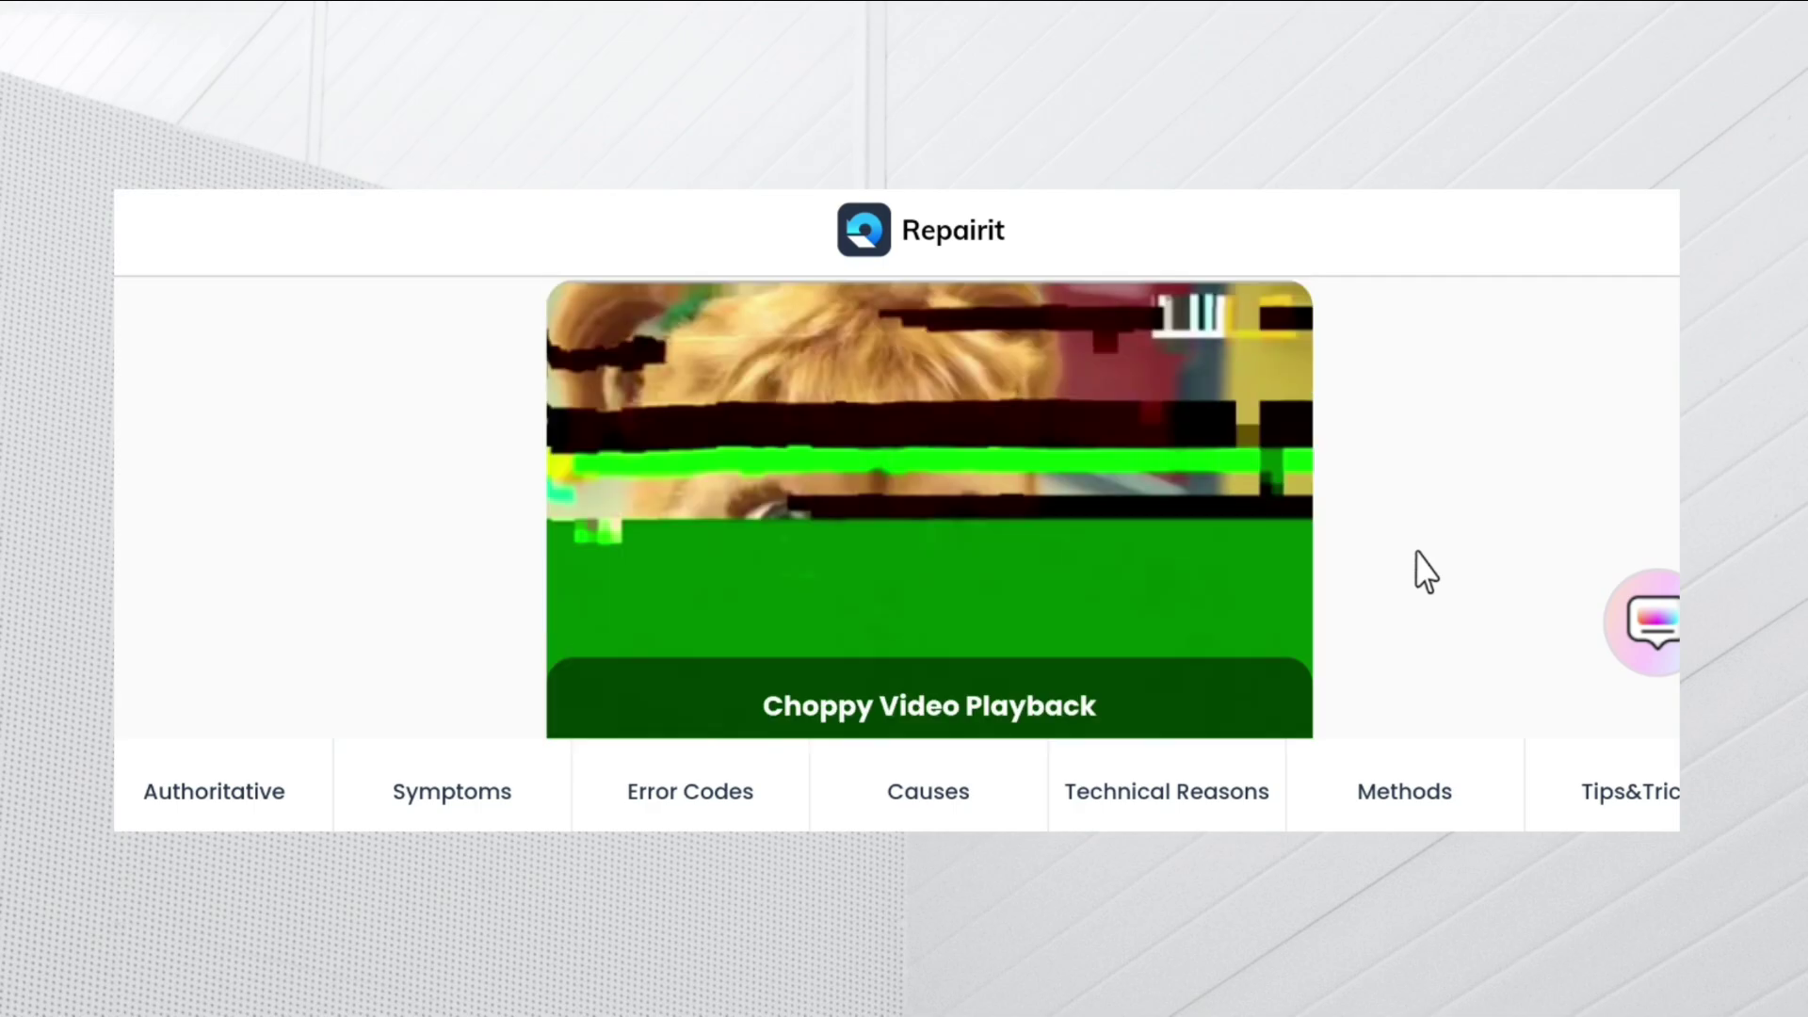
scroll(1425, 573, down, 7)
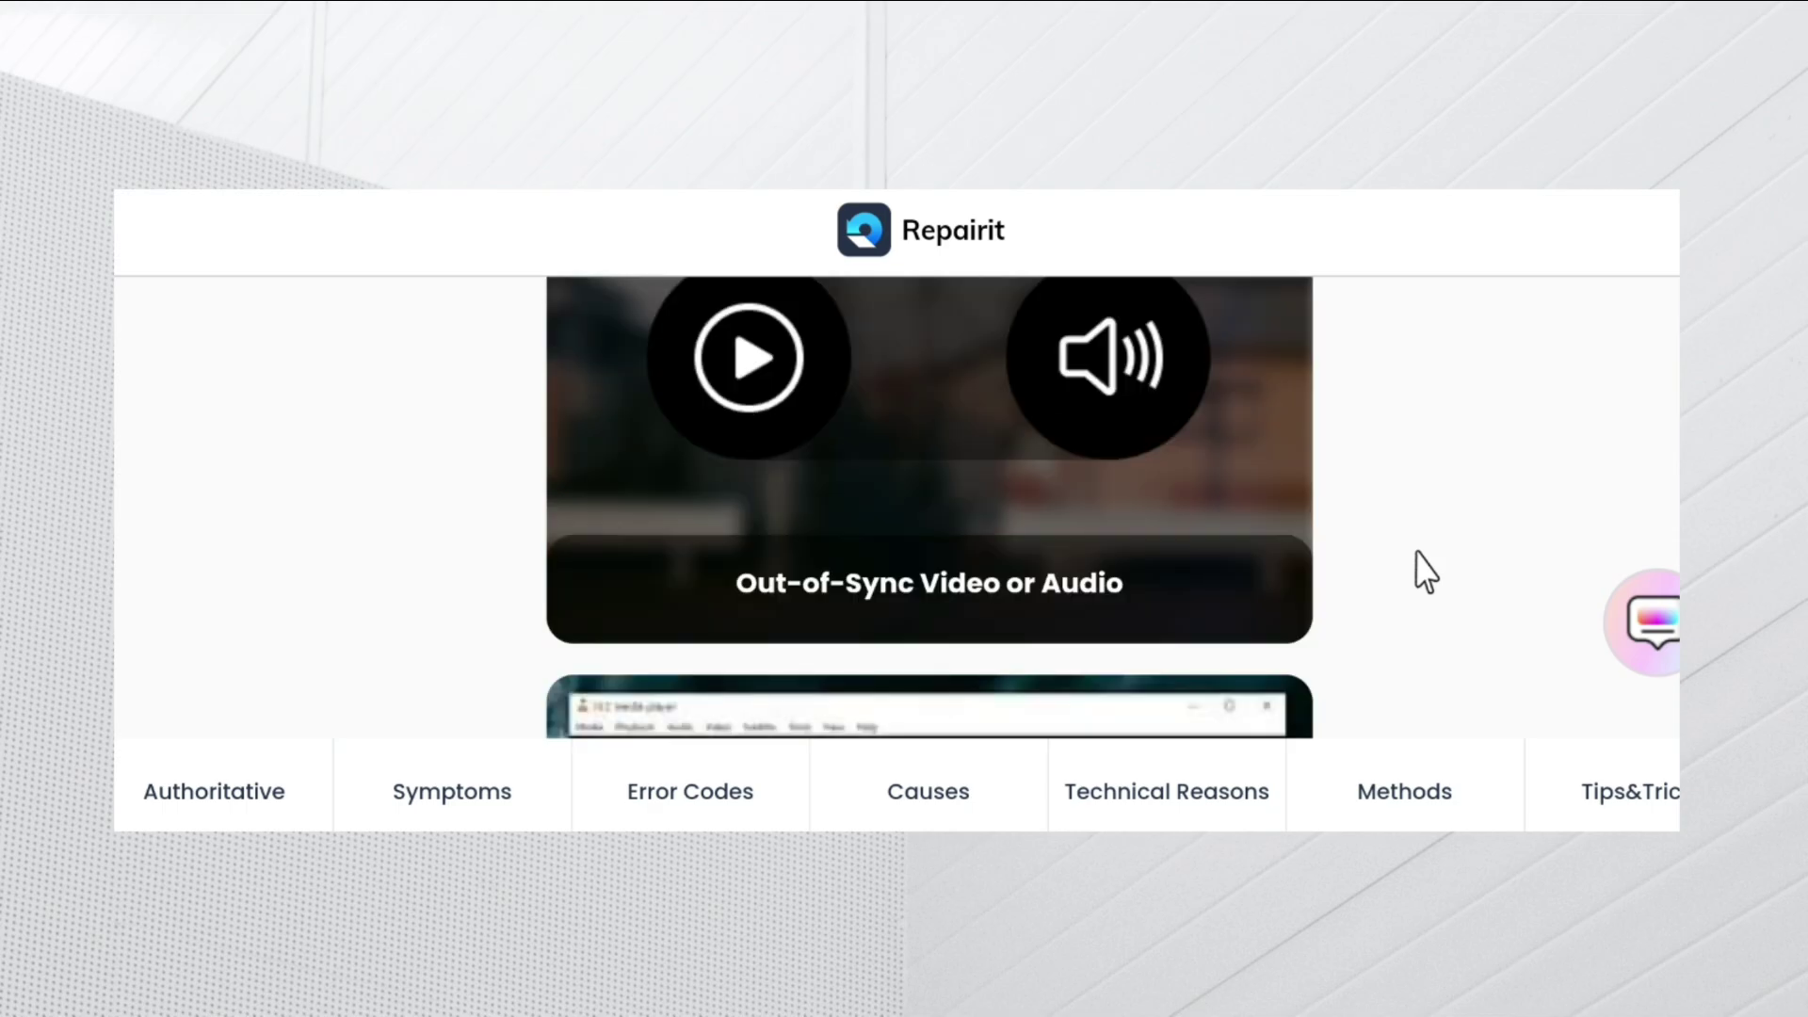
scroll(1426, 572, down, 5)
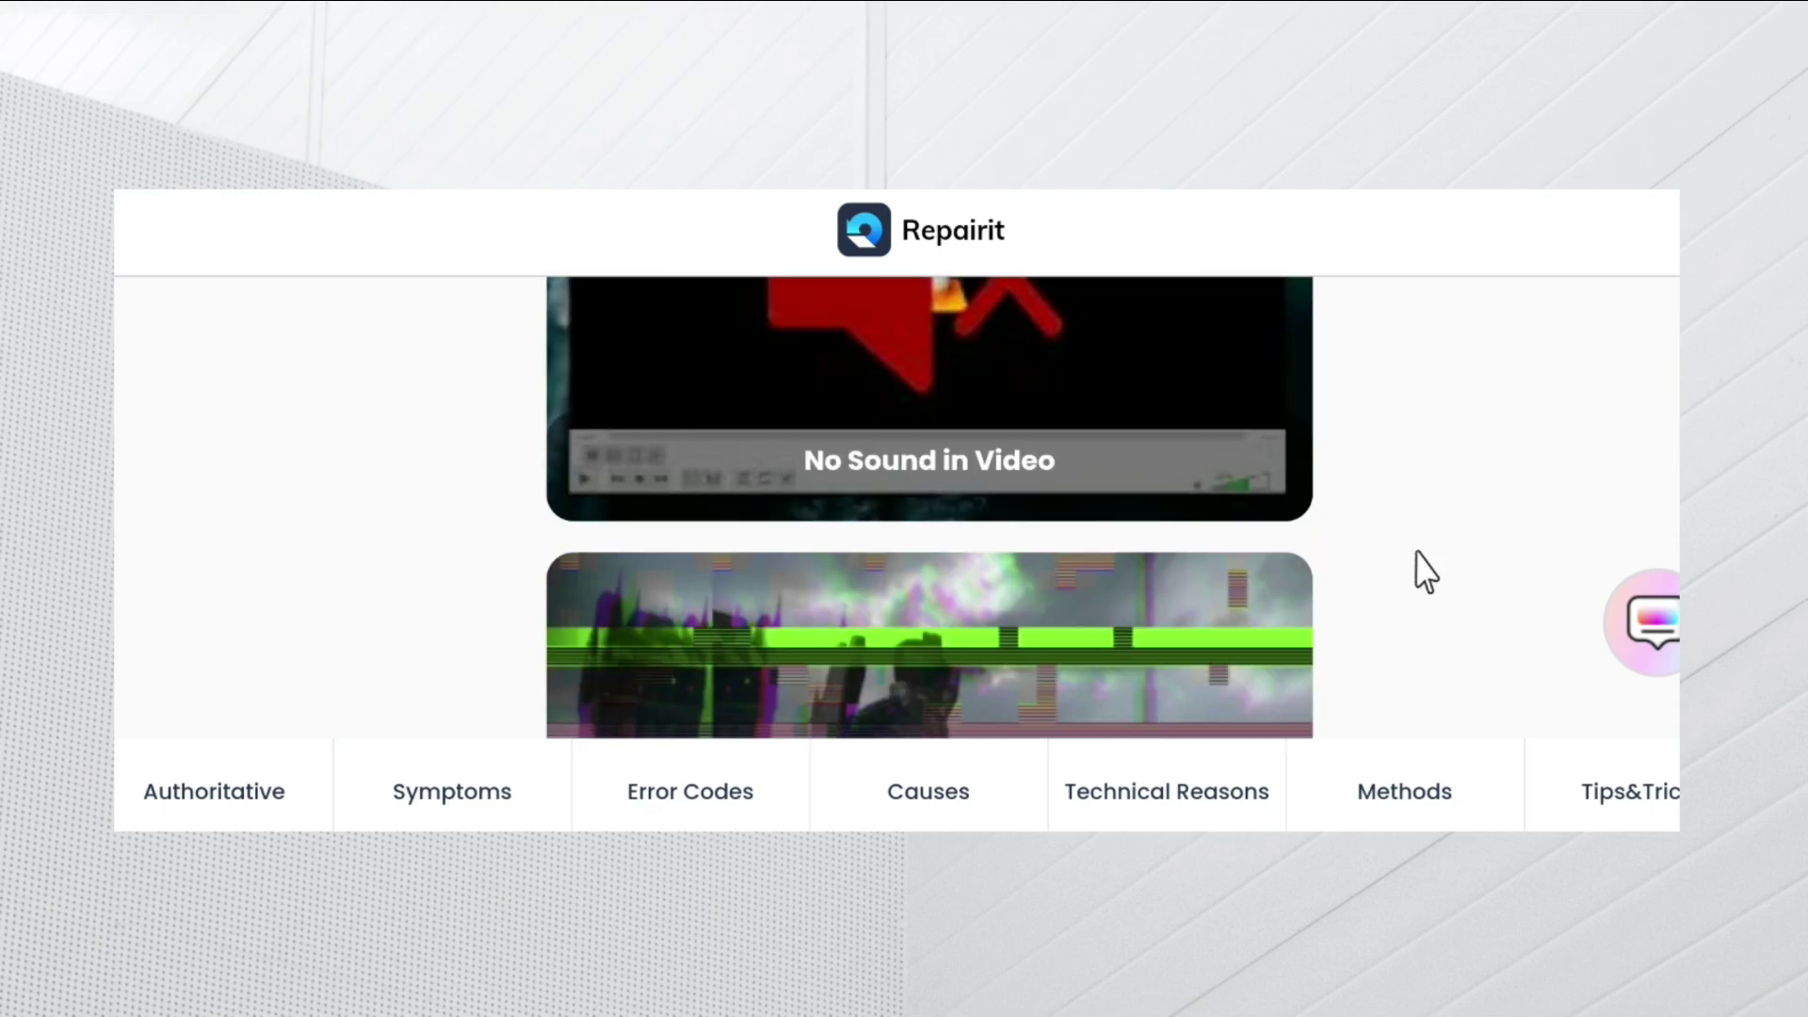
scroll(1426, 573, down, 6)
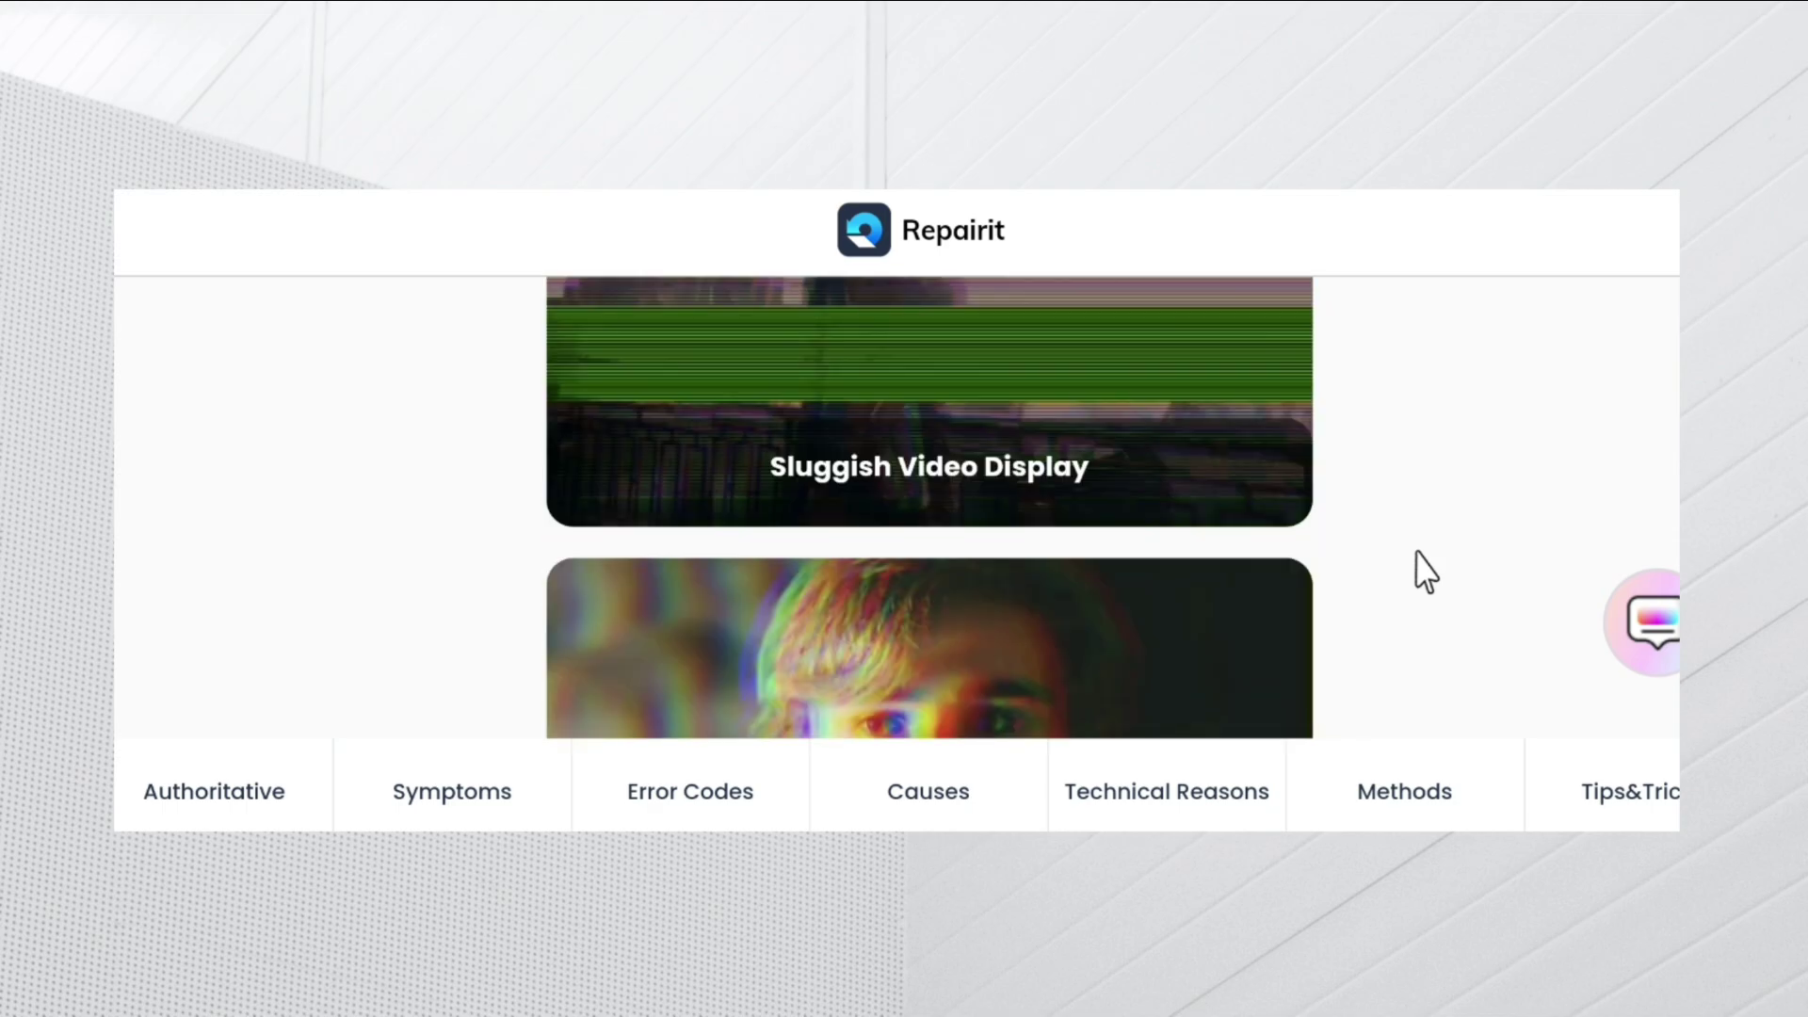
scroll(1426, 573, down, 6)
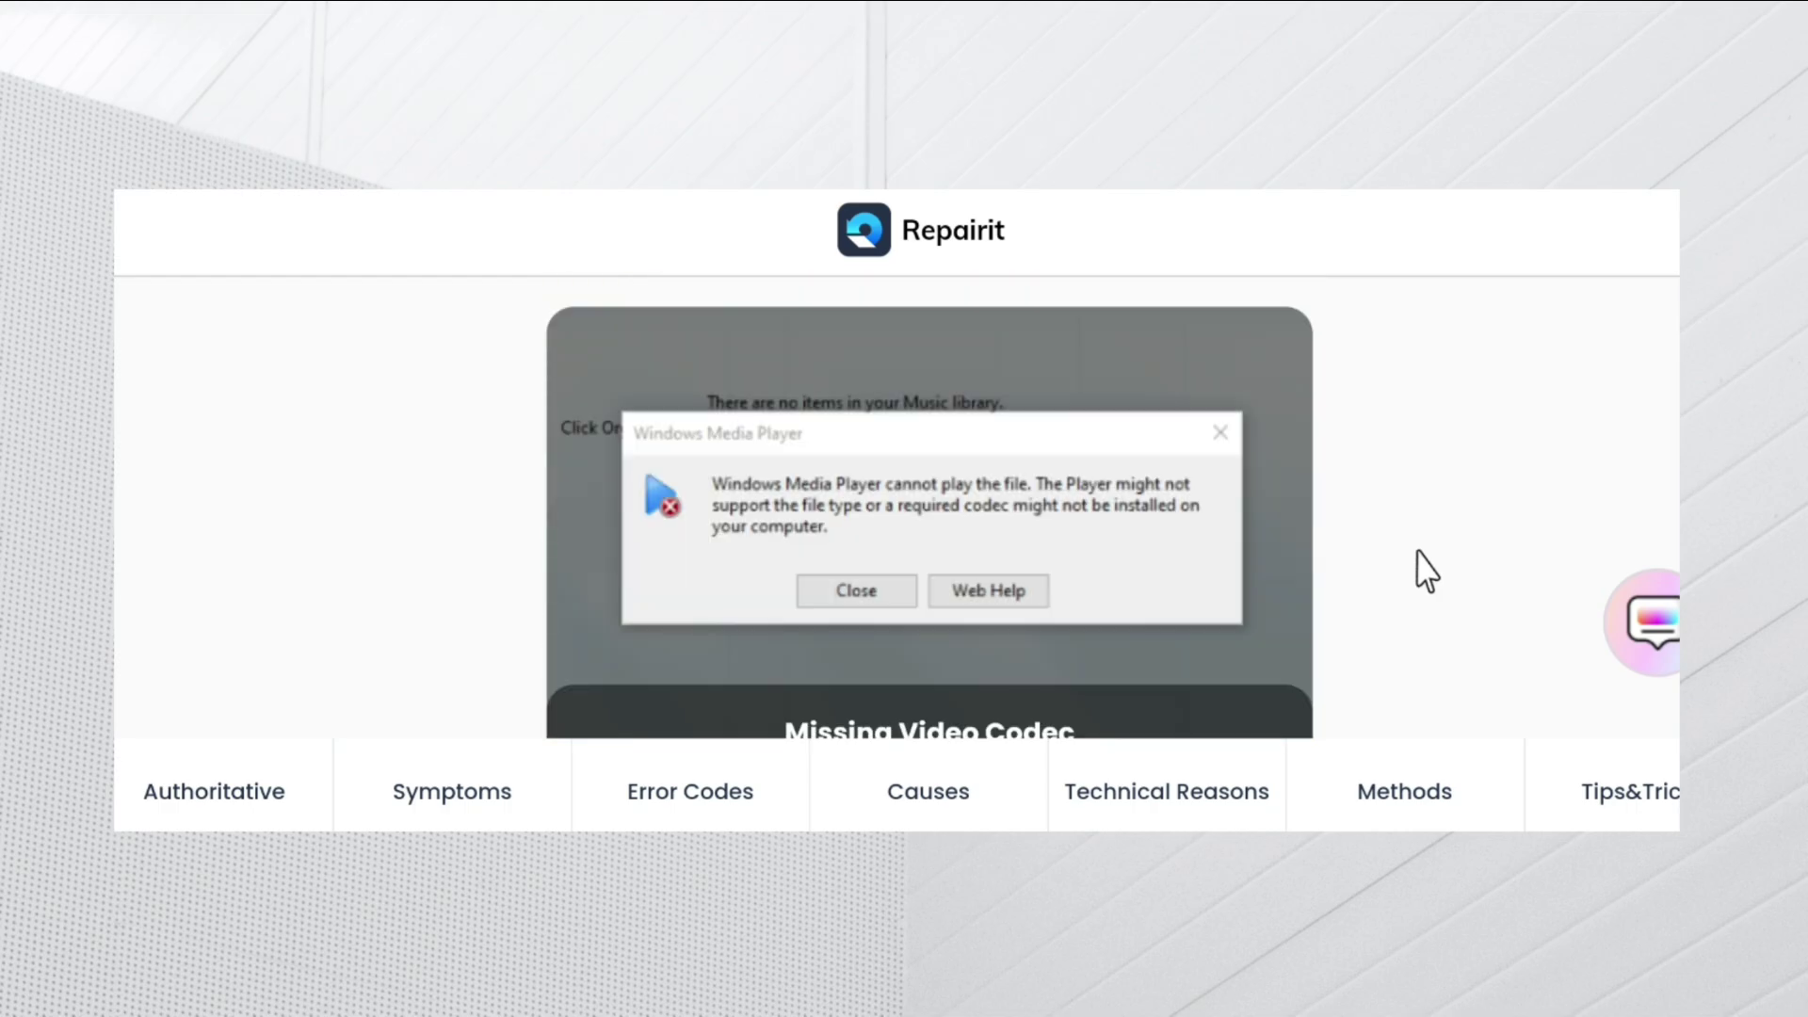
scroll(1426, 573, down, 1)
scroll(1426, 573, down, 2)
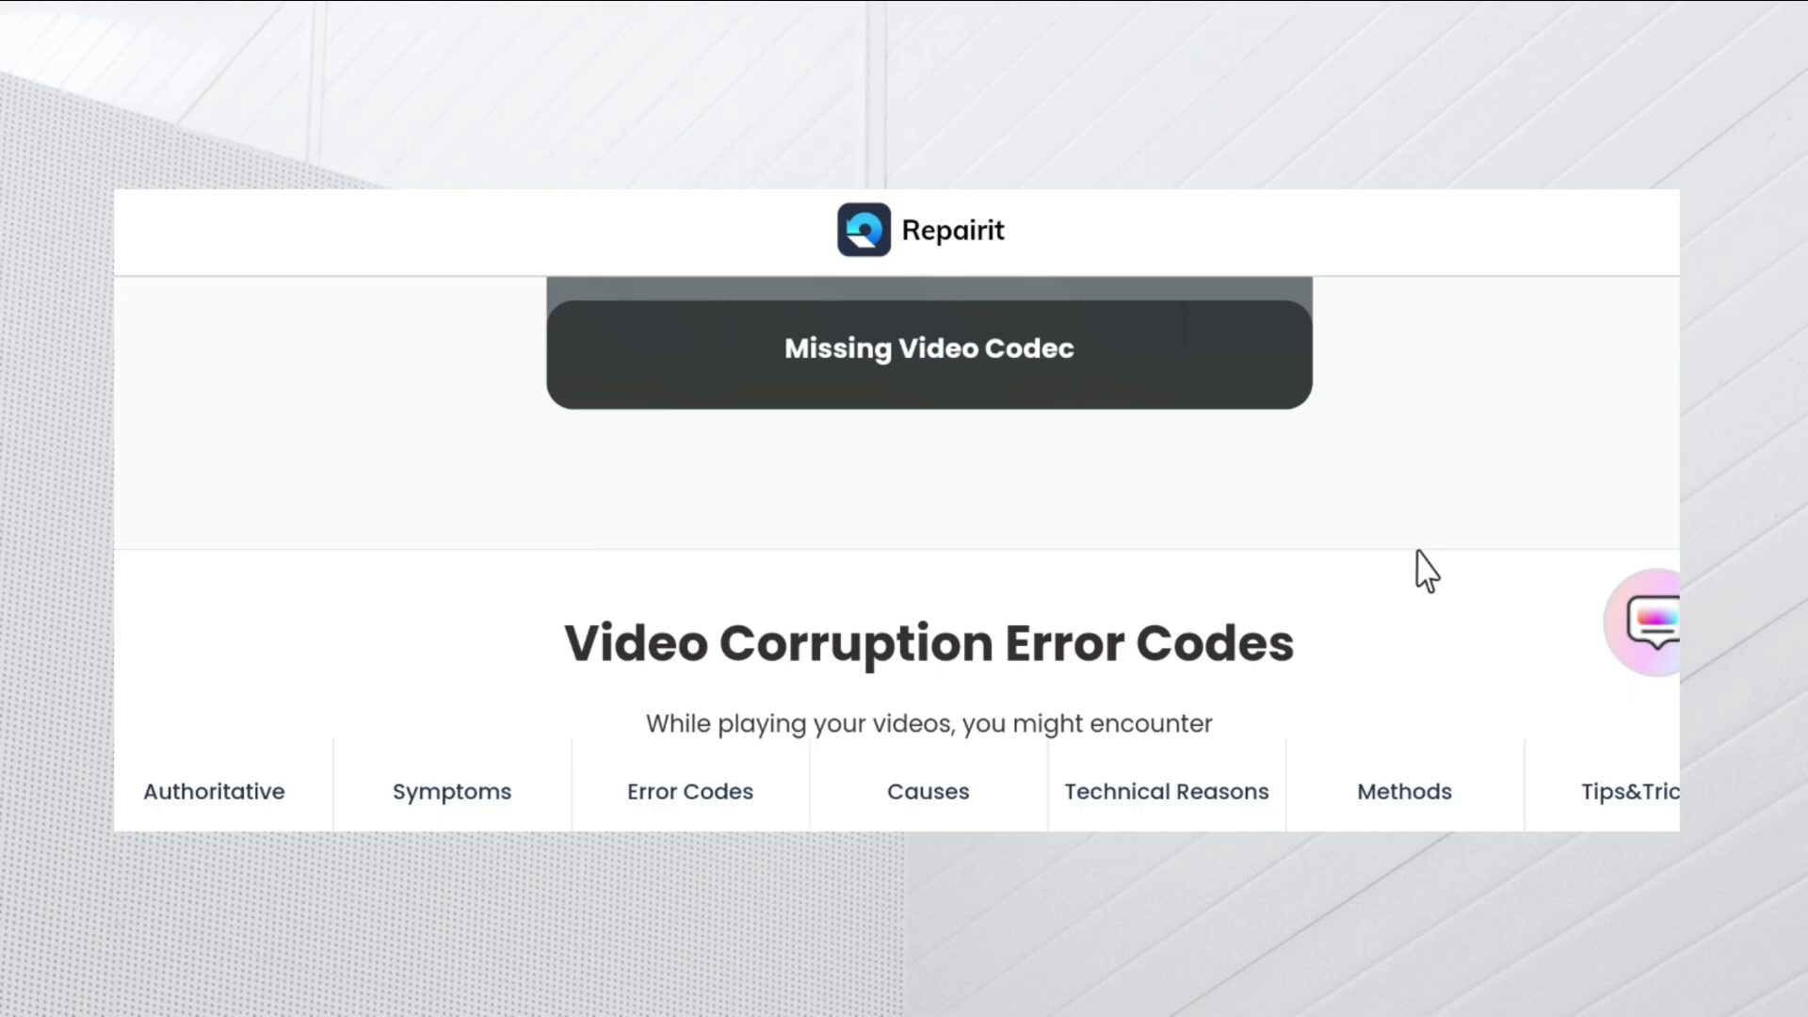
scroll(1426, 573, down, 4)
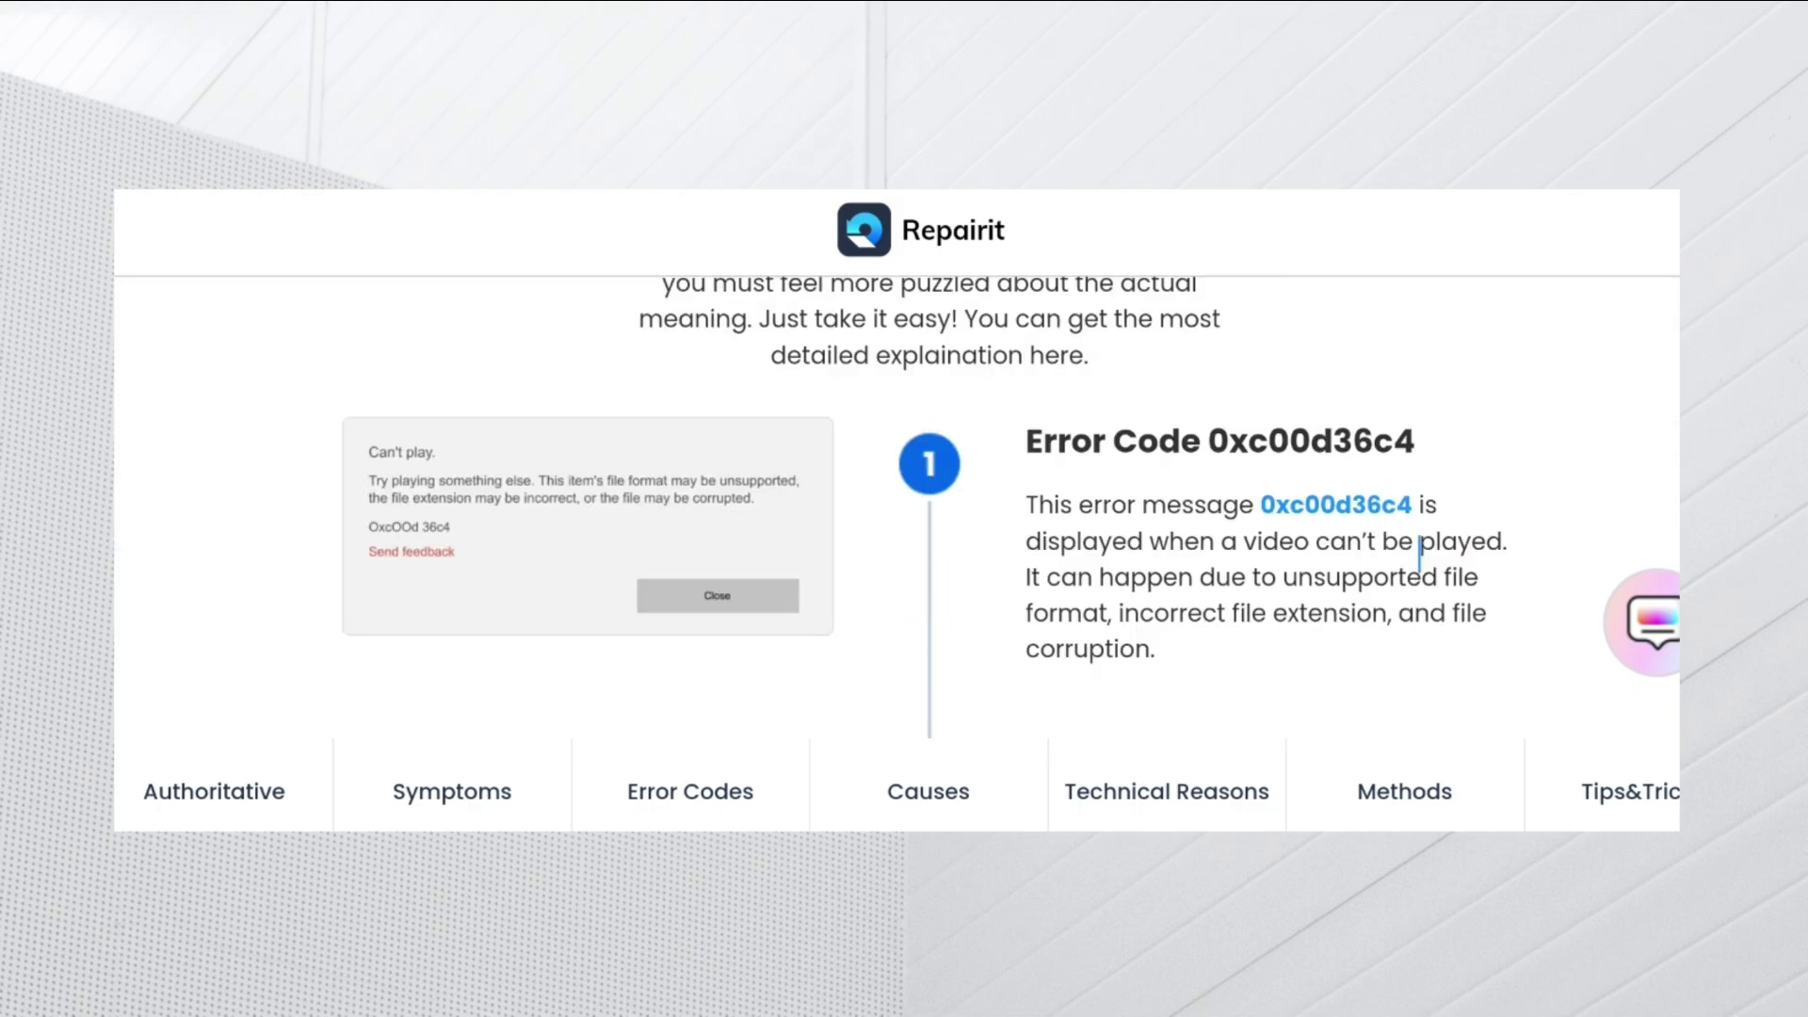
scroll(1419, 555, down, 5)
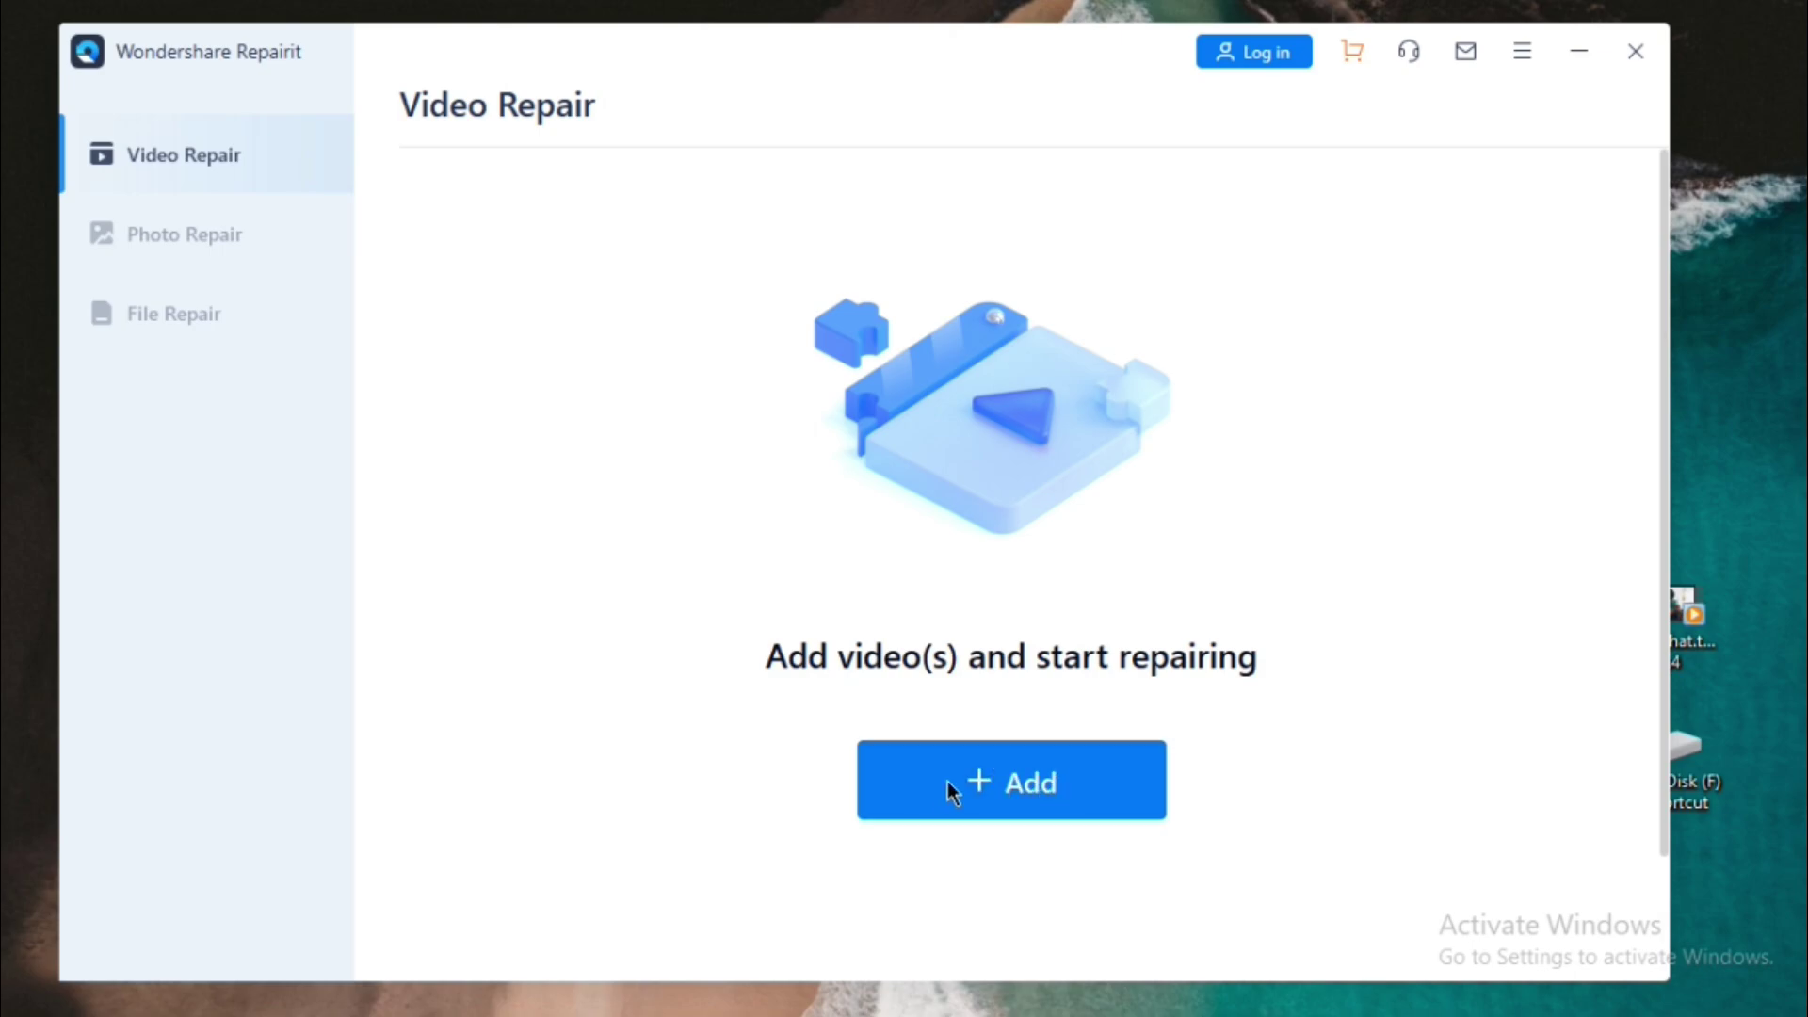
- Add the video Bhairab Bridge to Video Repair and repair it, closing the completion message
click(975, 782)
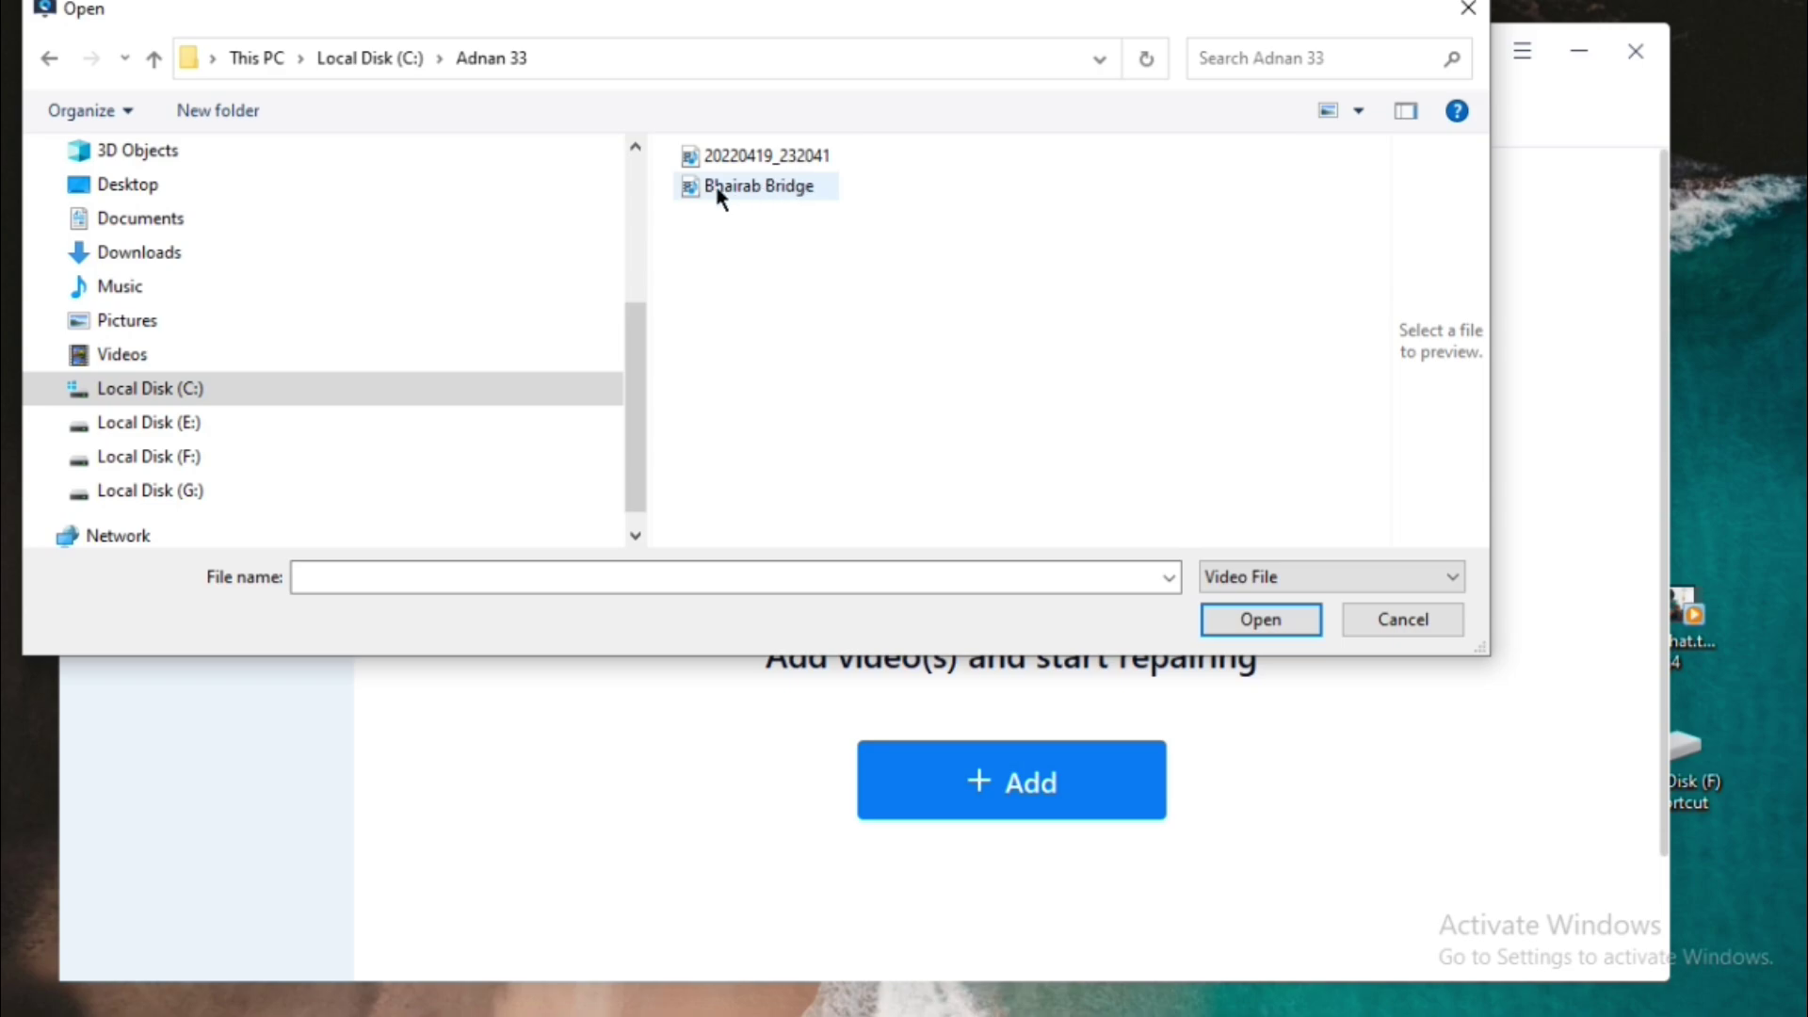
double_click(765, 187)
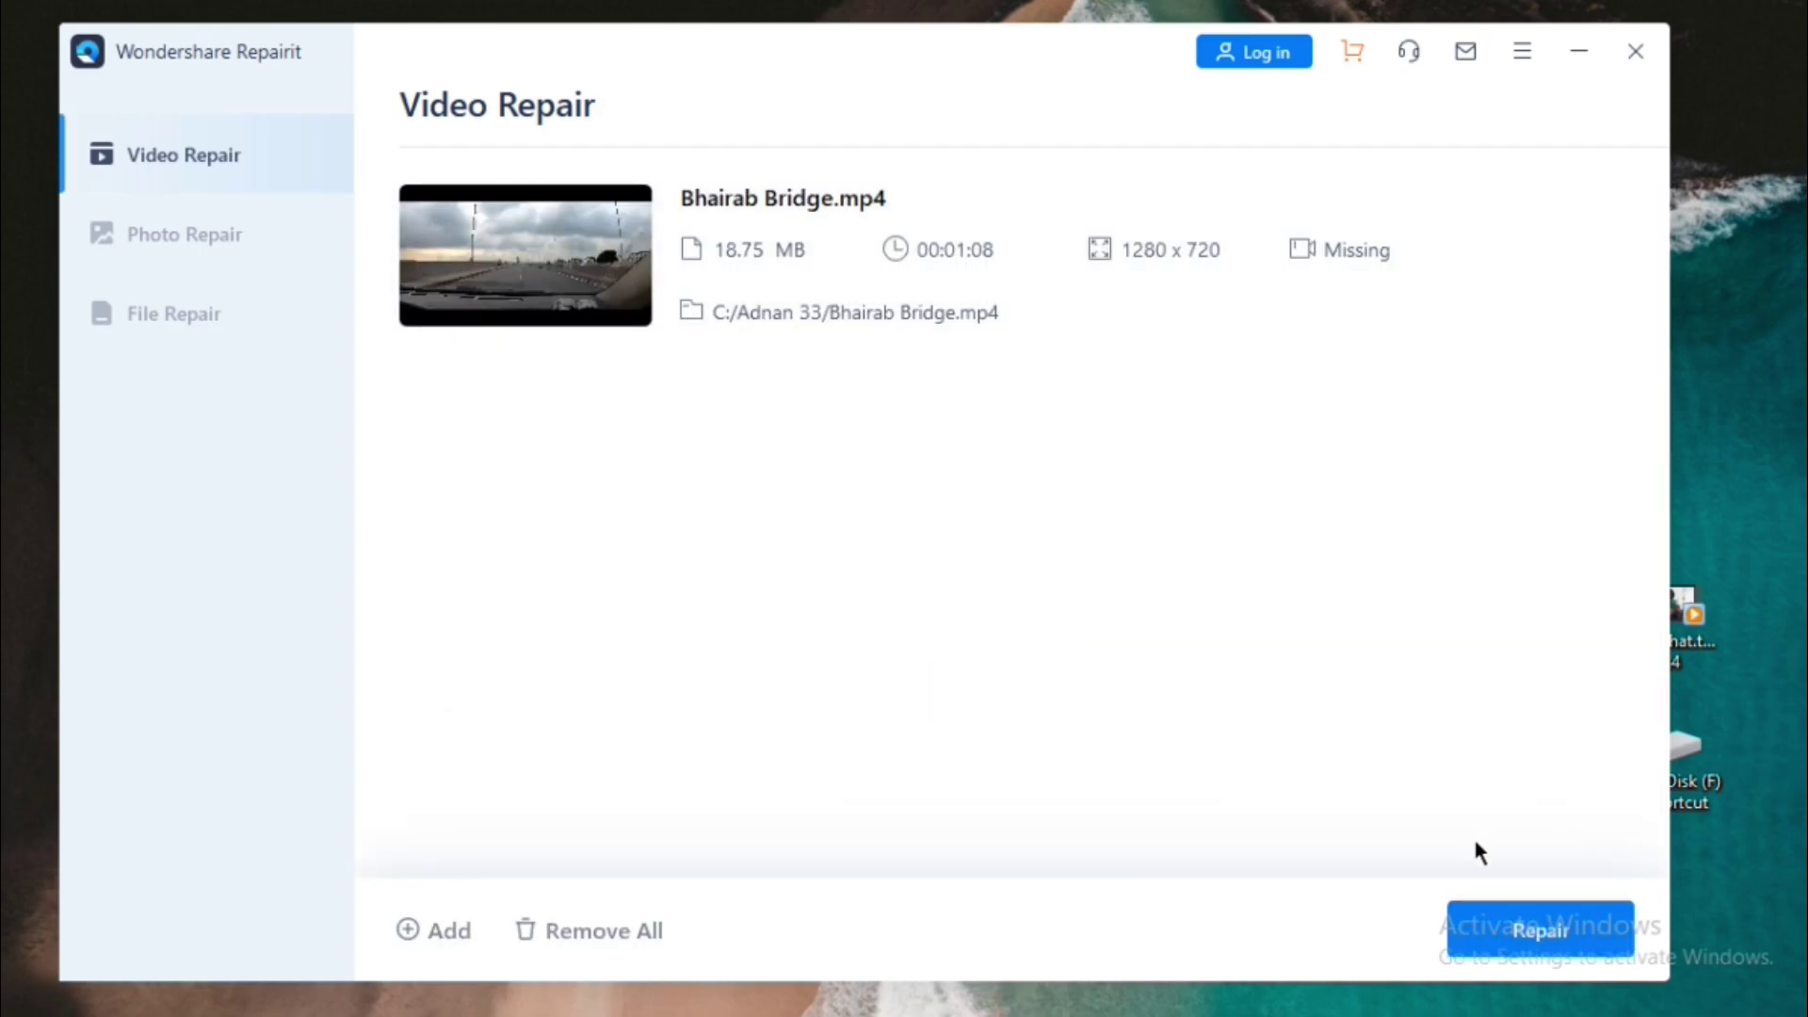
click(1525, 930)
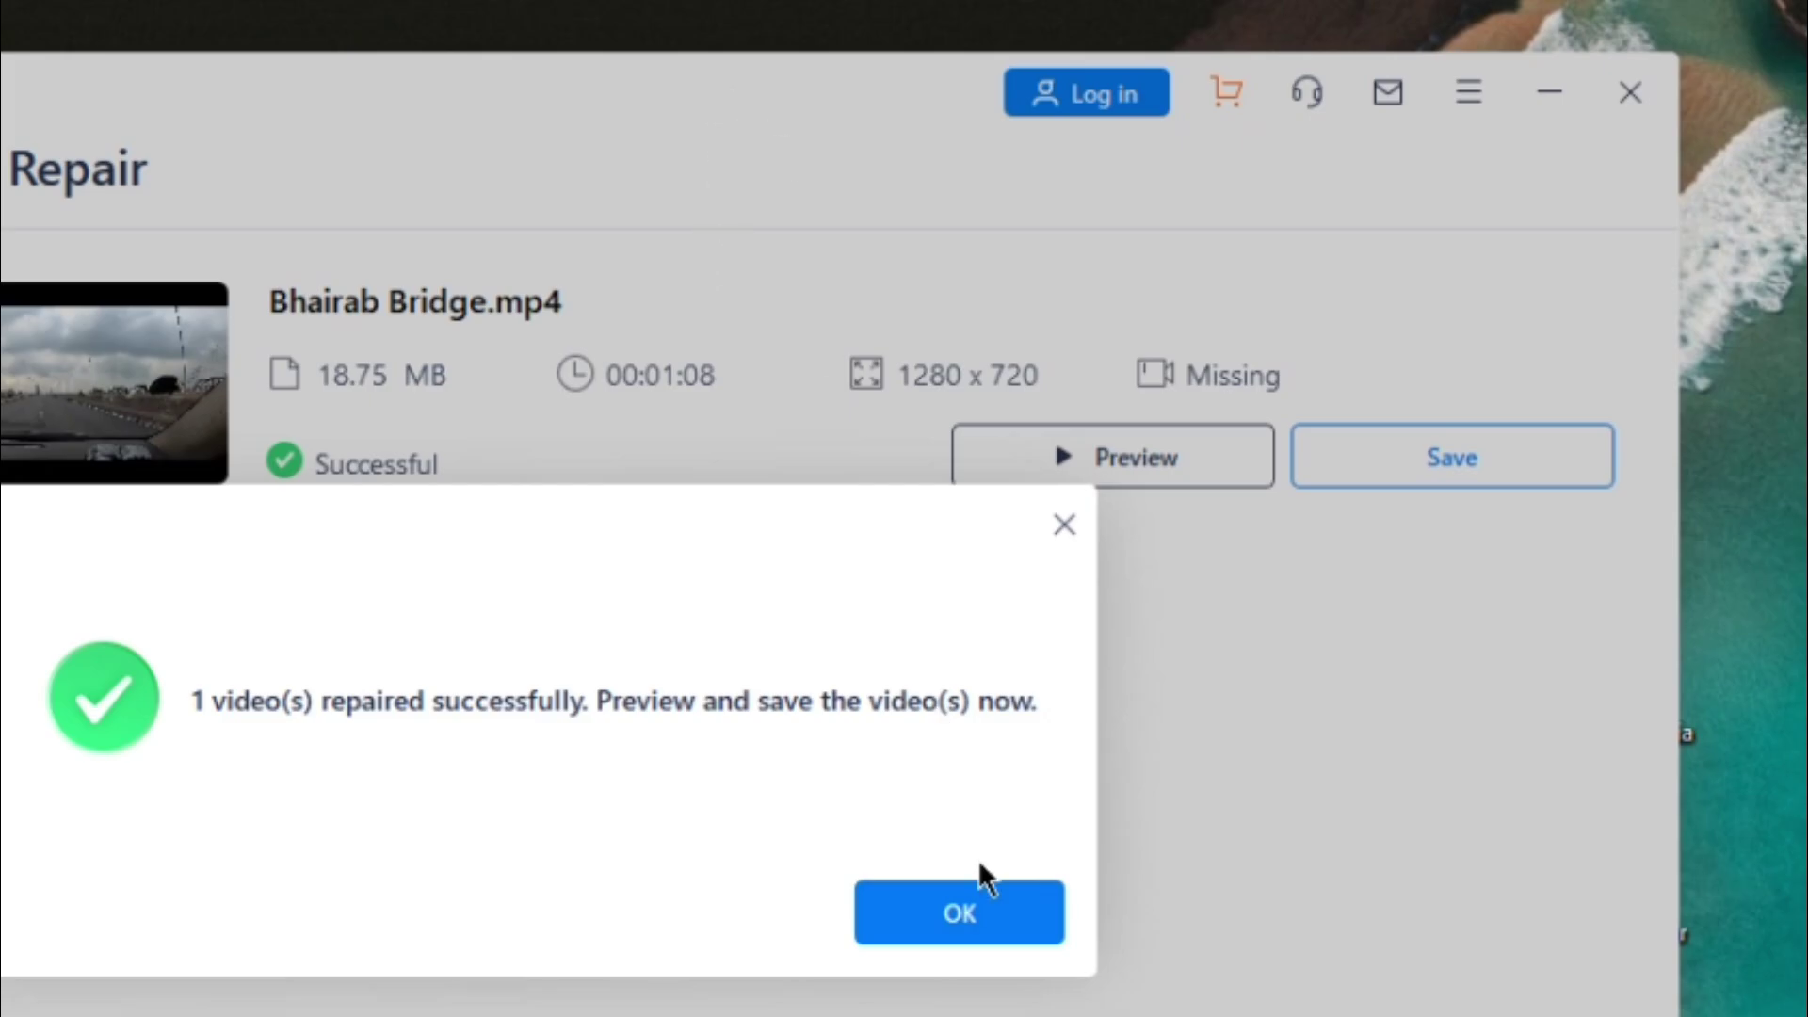
click(953, 913)
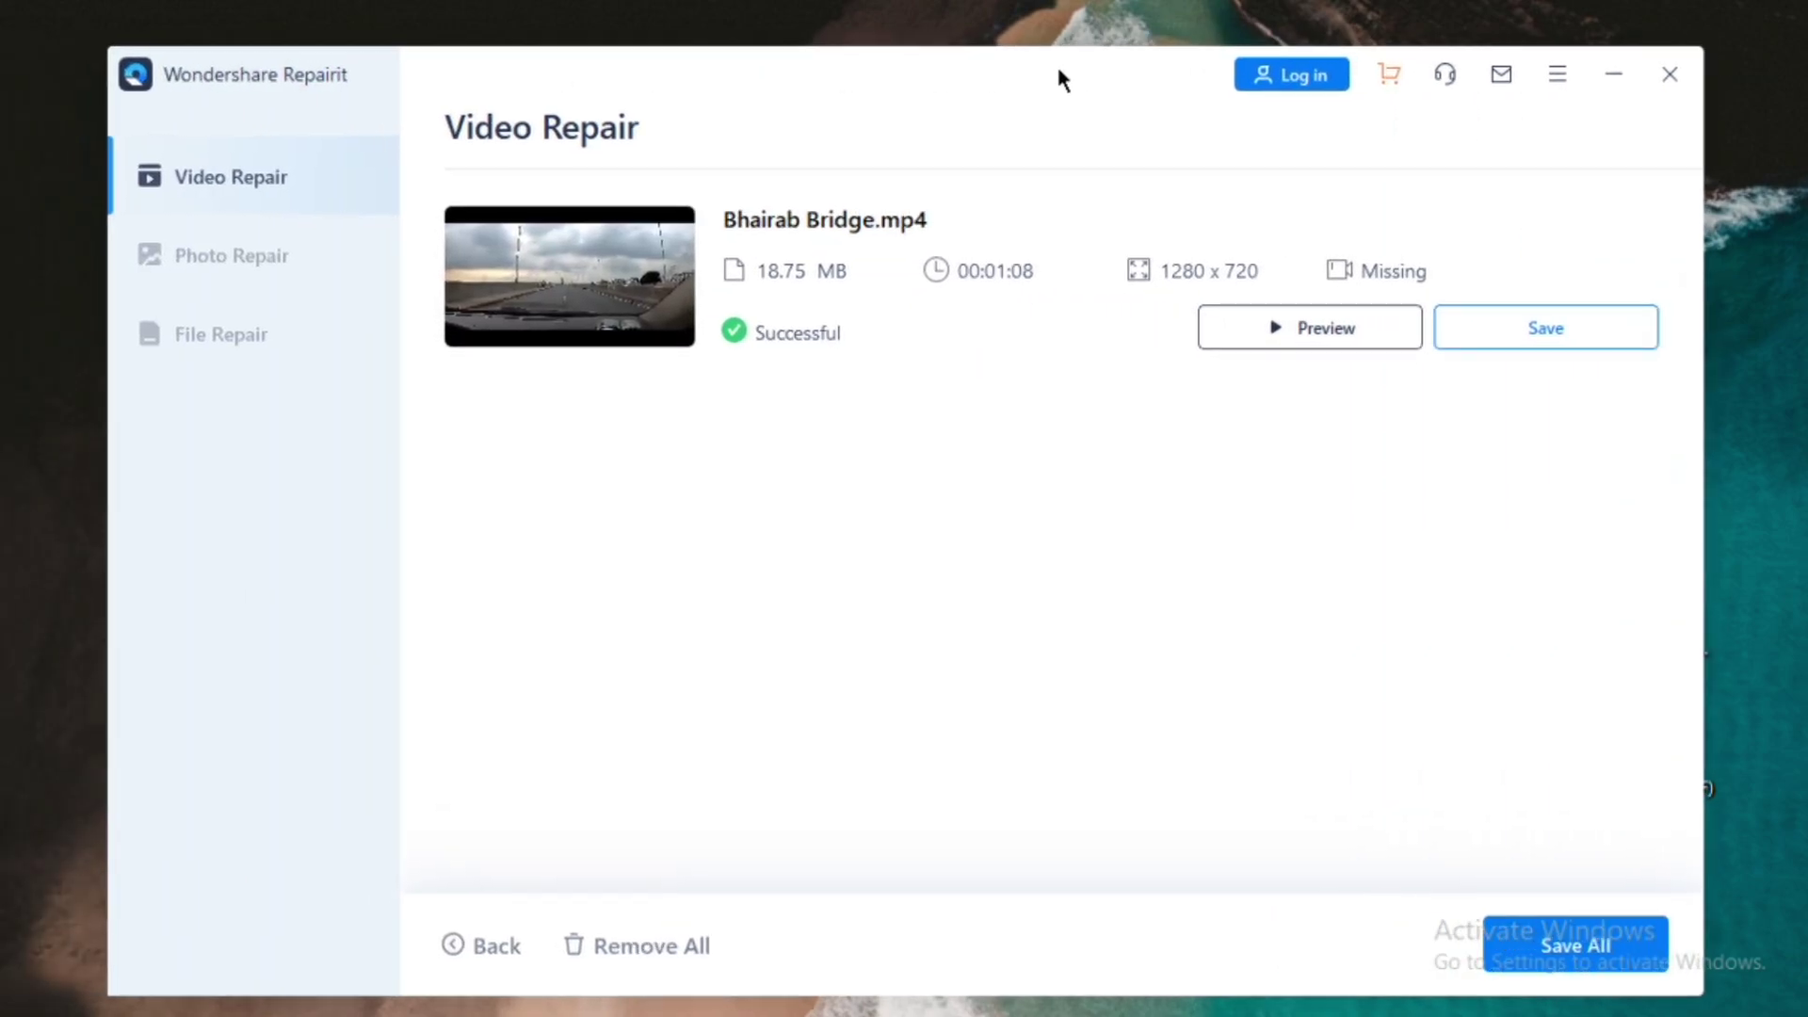
- Preview the repaired Bhairab Bridge.mp4, check several points along its timeline and pause the playback
drag(1054, 62, 1044, 62)
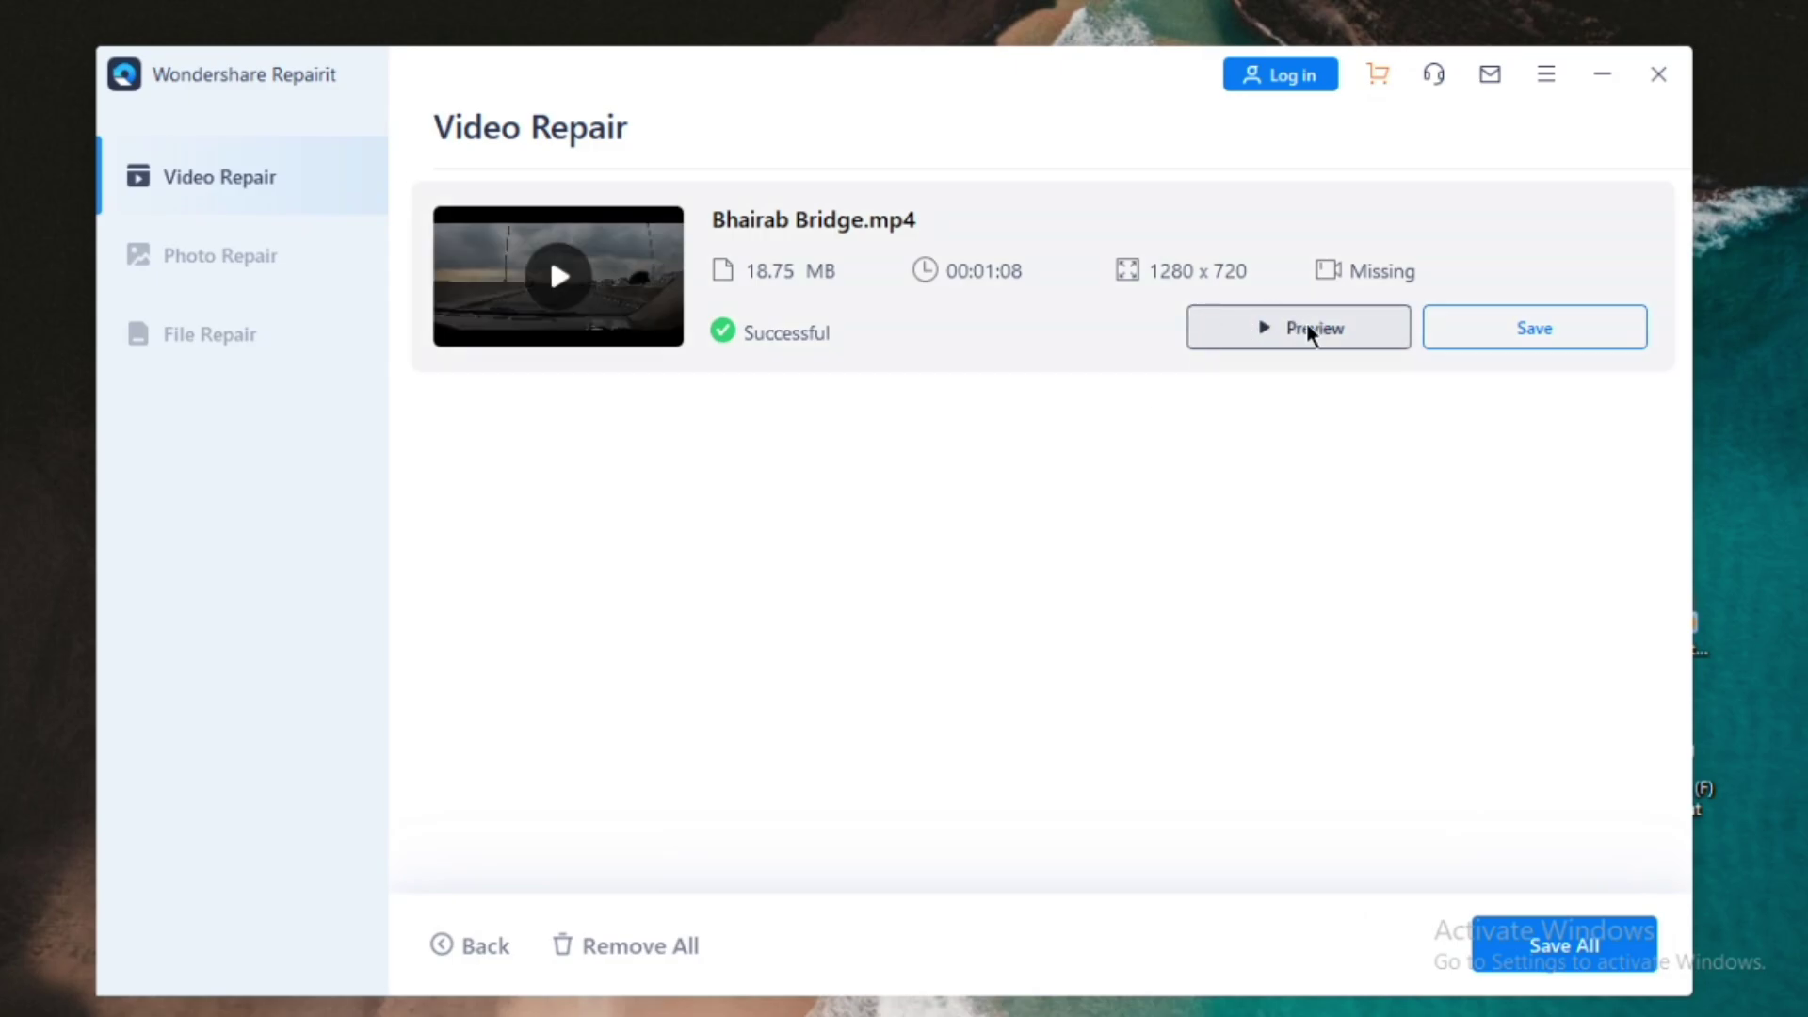
click(1307, 325)
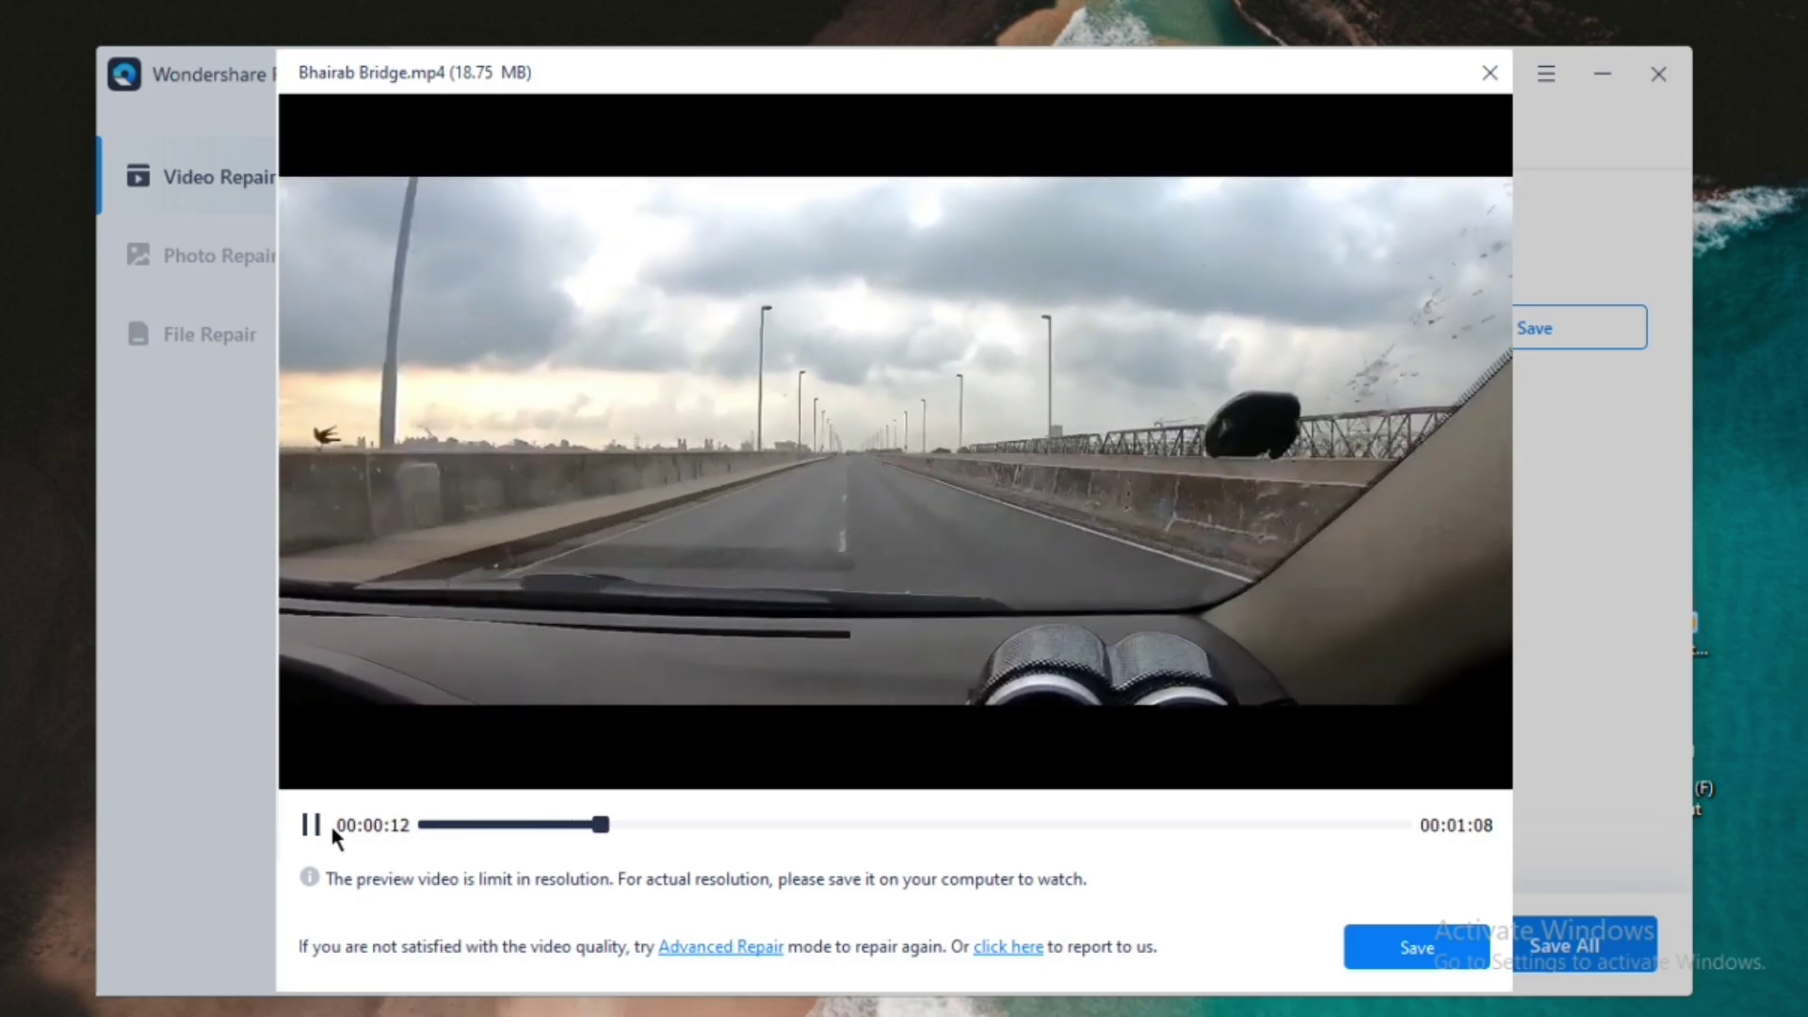
click(879, 825)
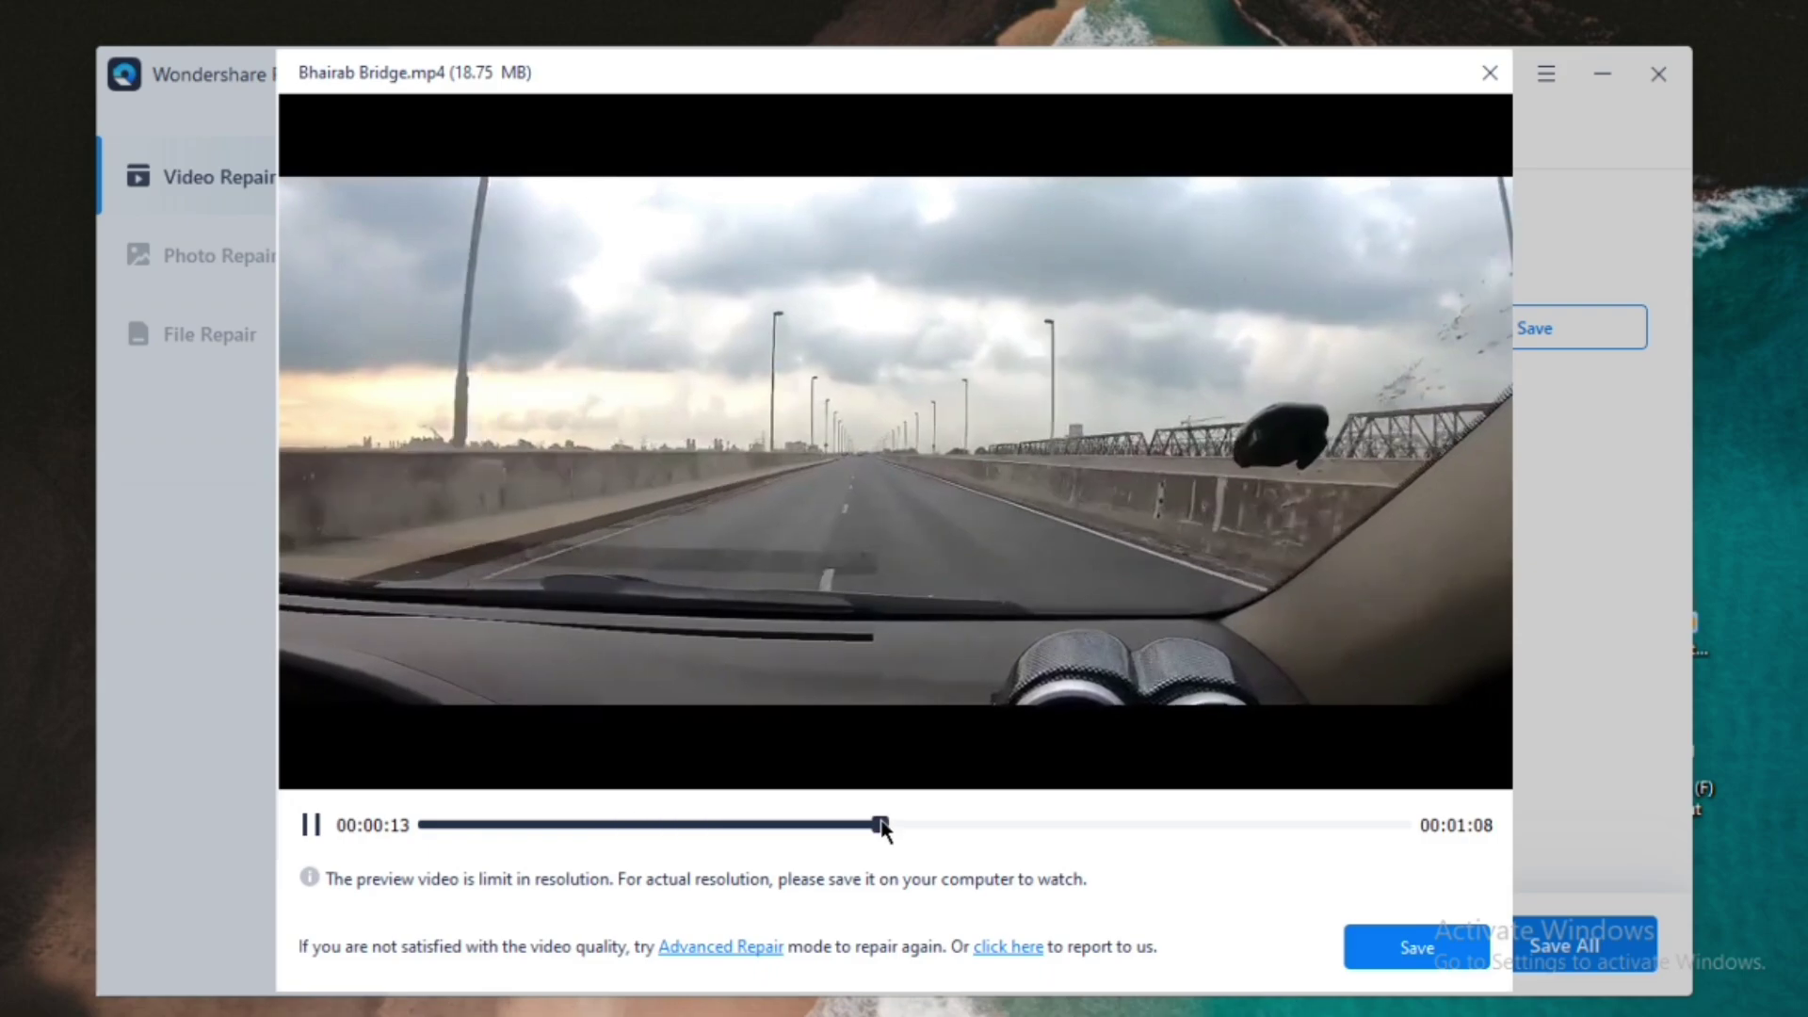
click(1065, 825)
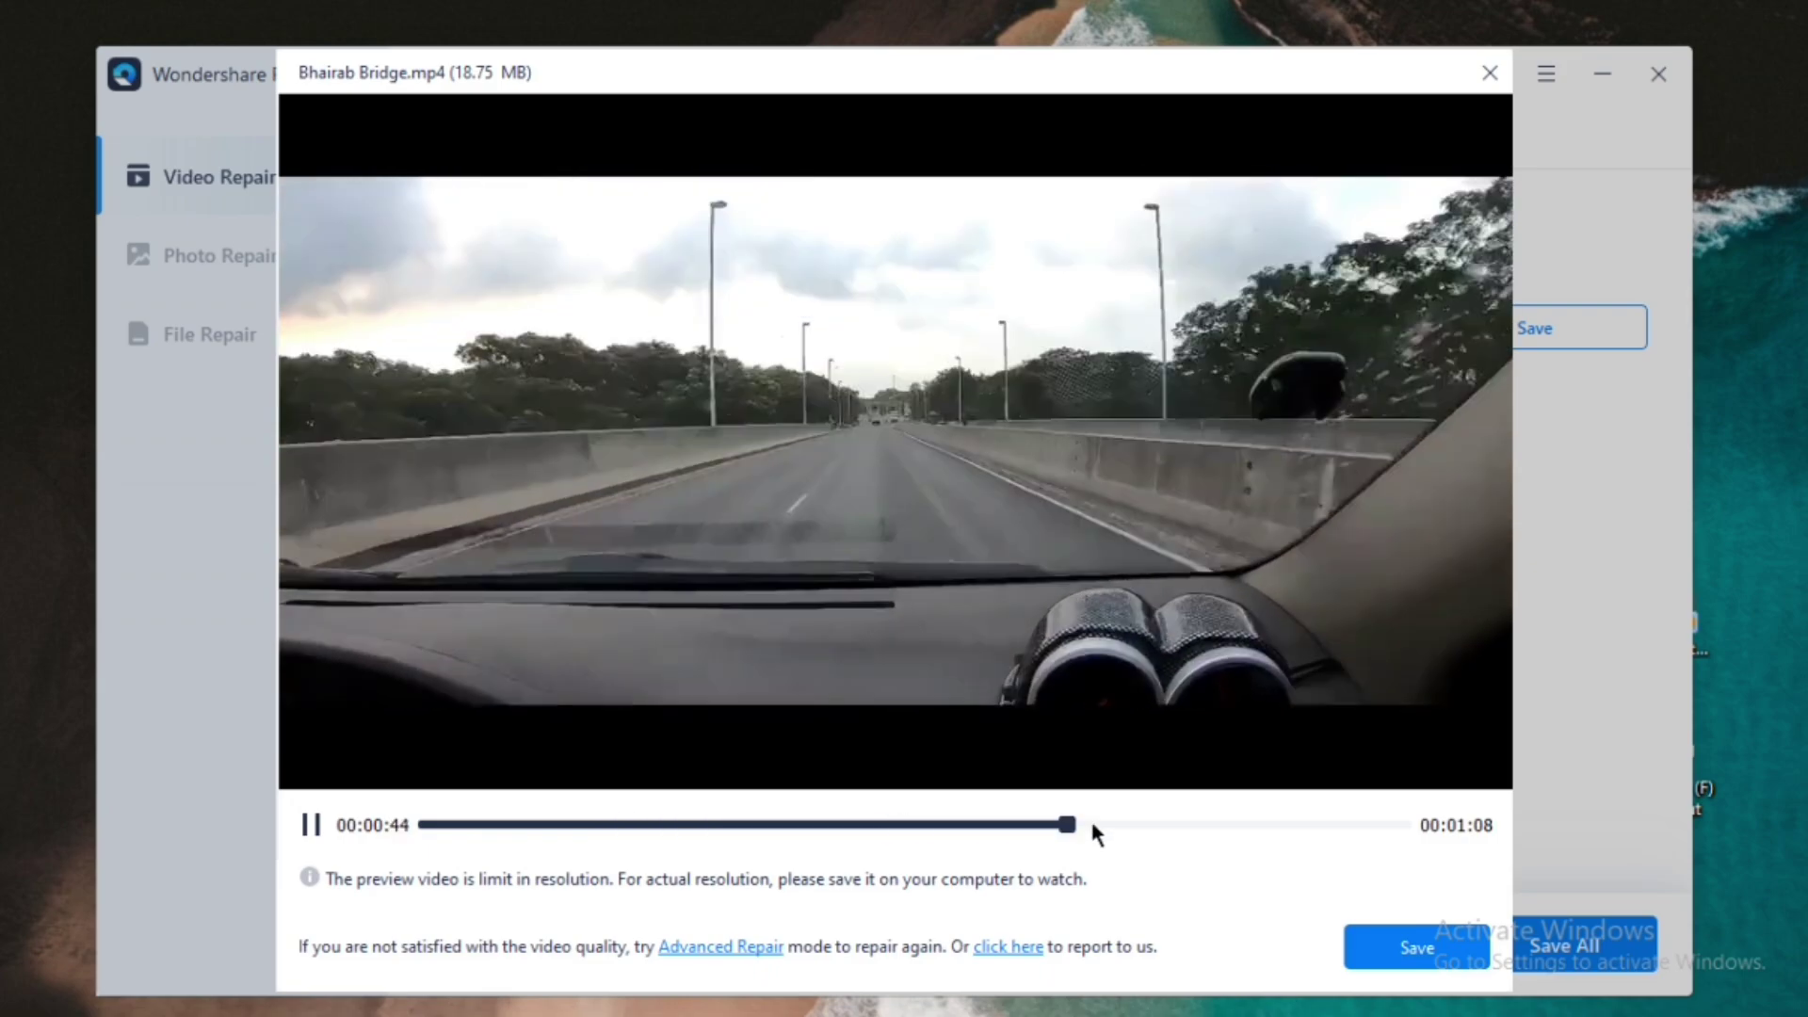
click(1258, 825)
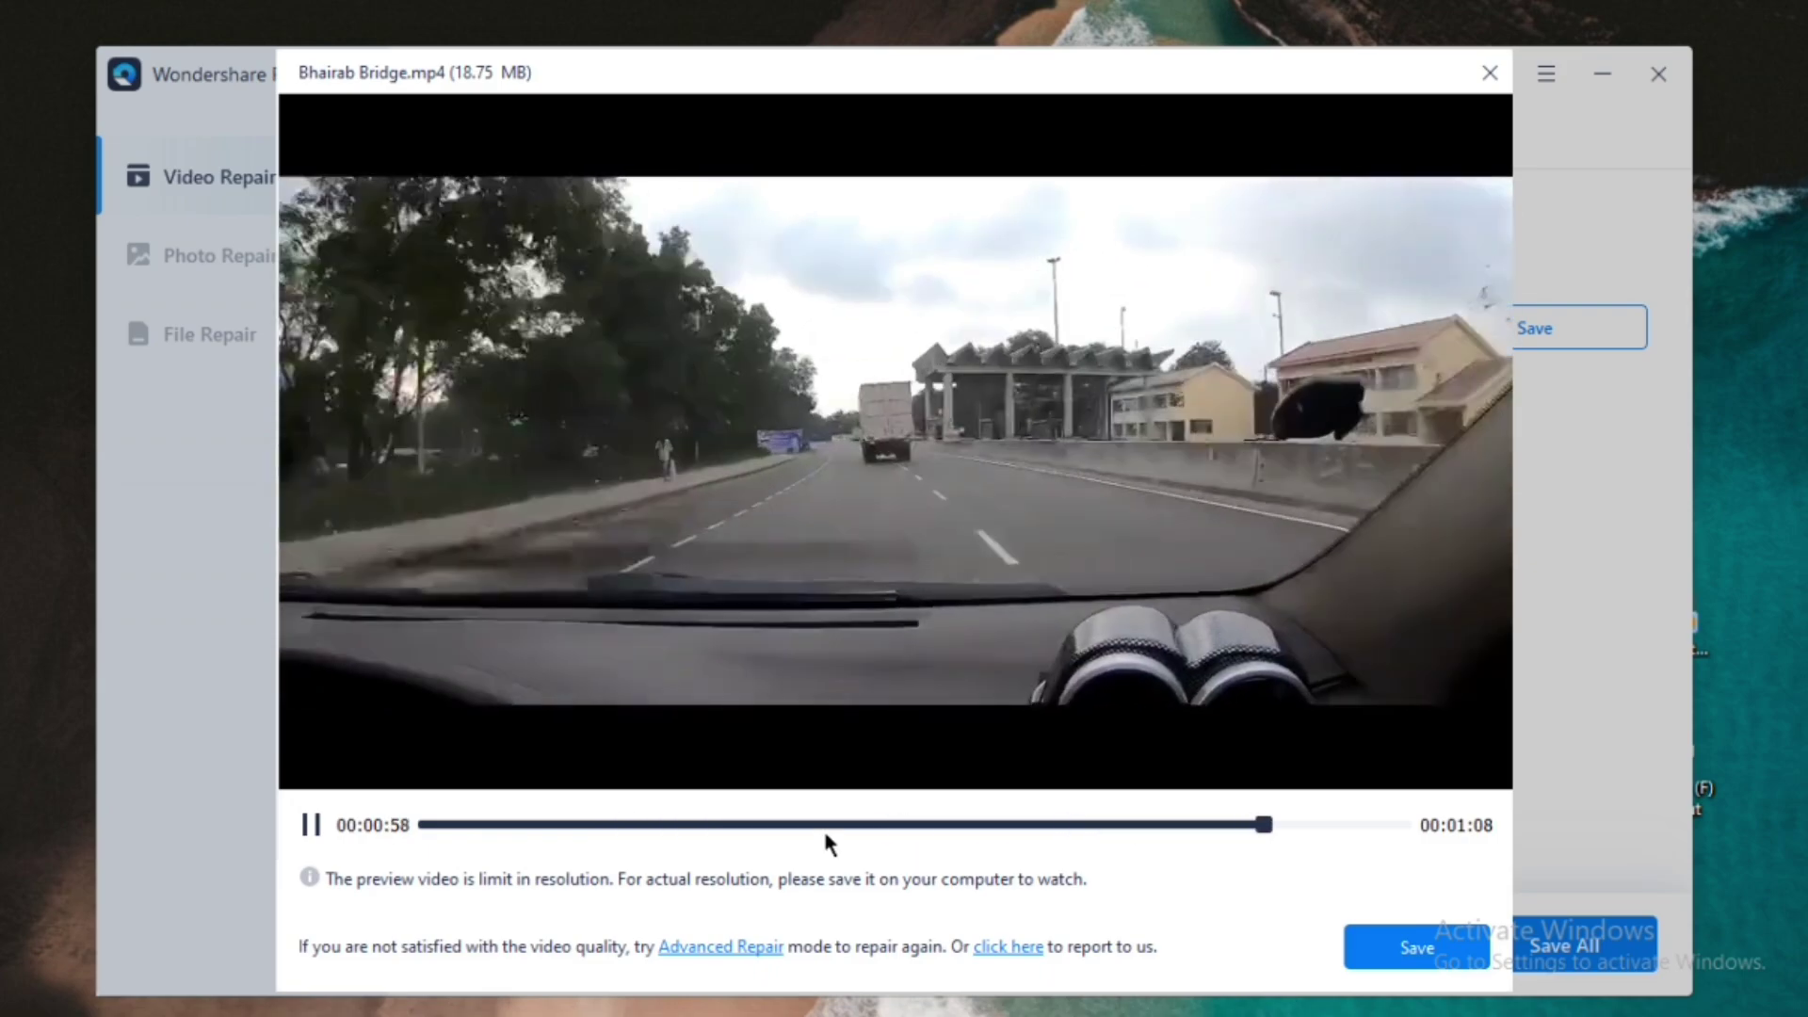
click(825, 826)
click(655, 825)
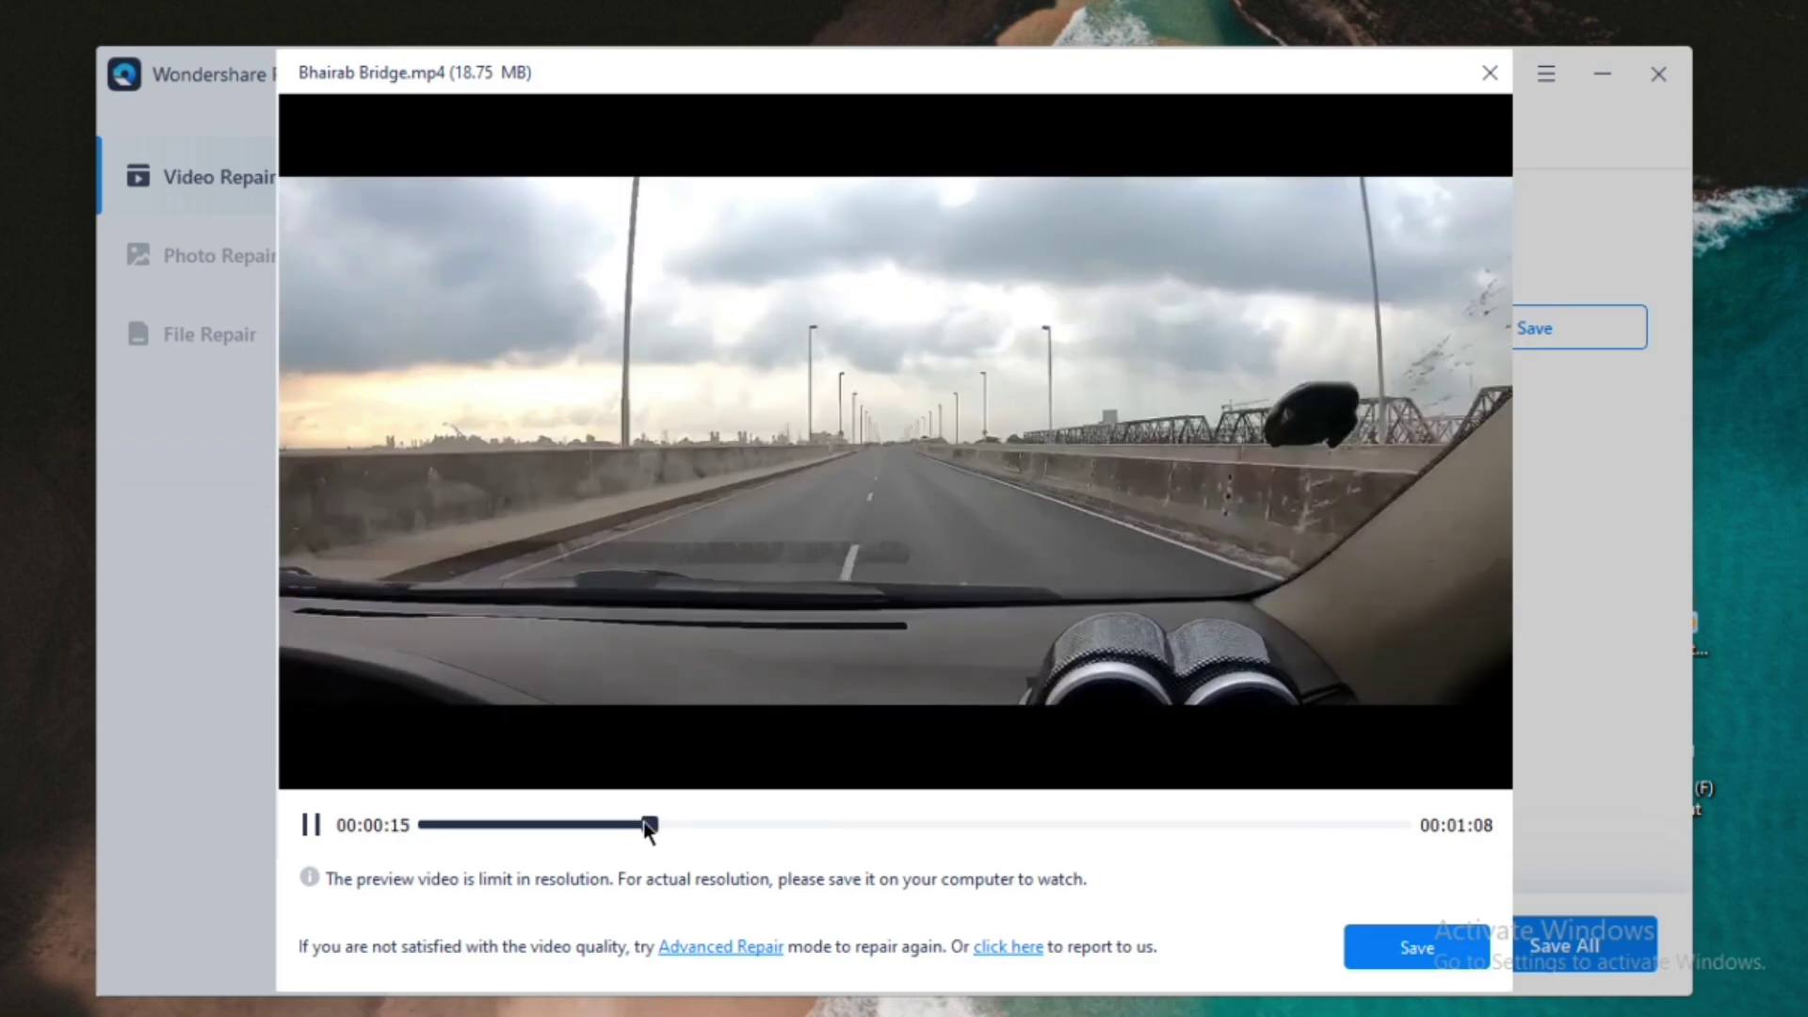
click(1184, 825)
click(1296, 825)
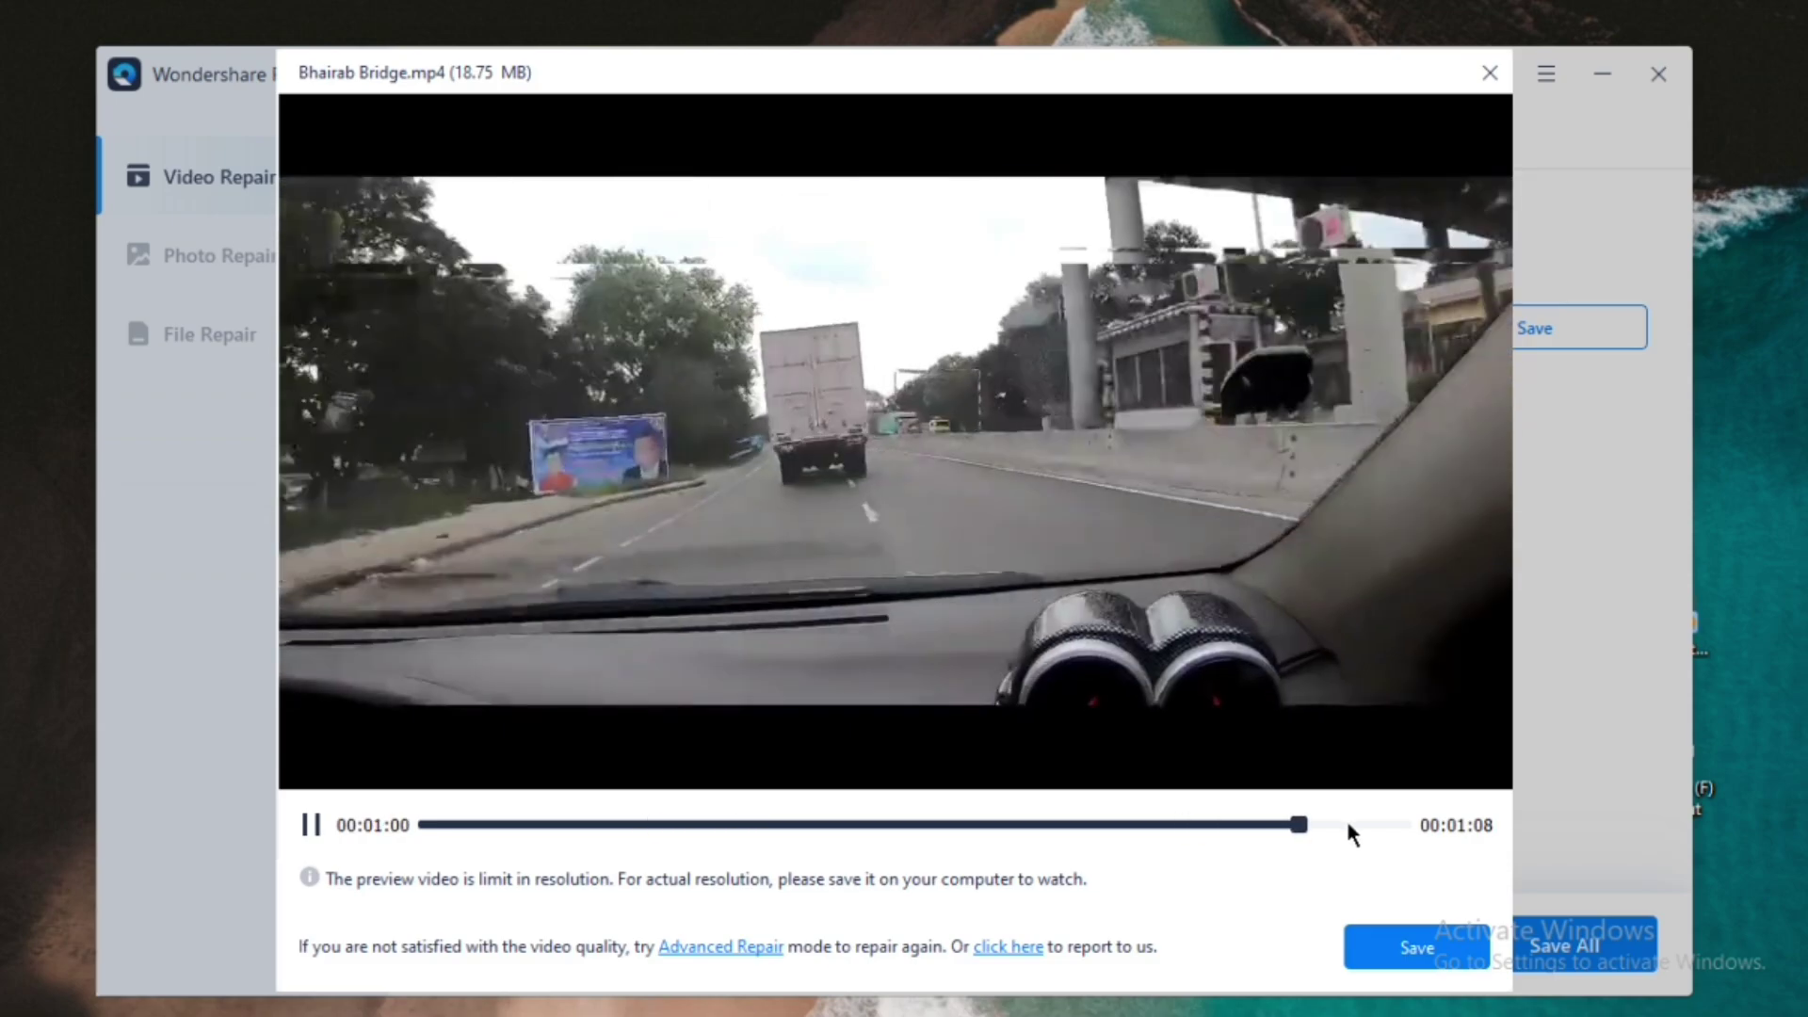
click(1348, 825)
click(858, 826)
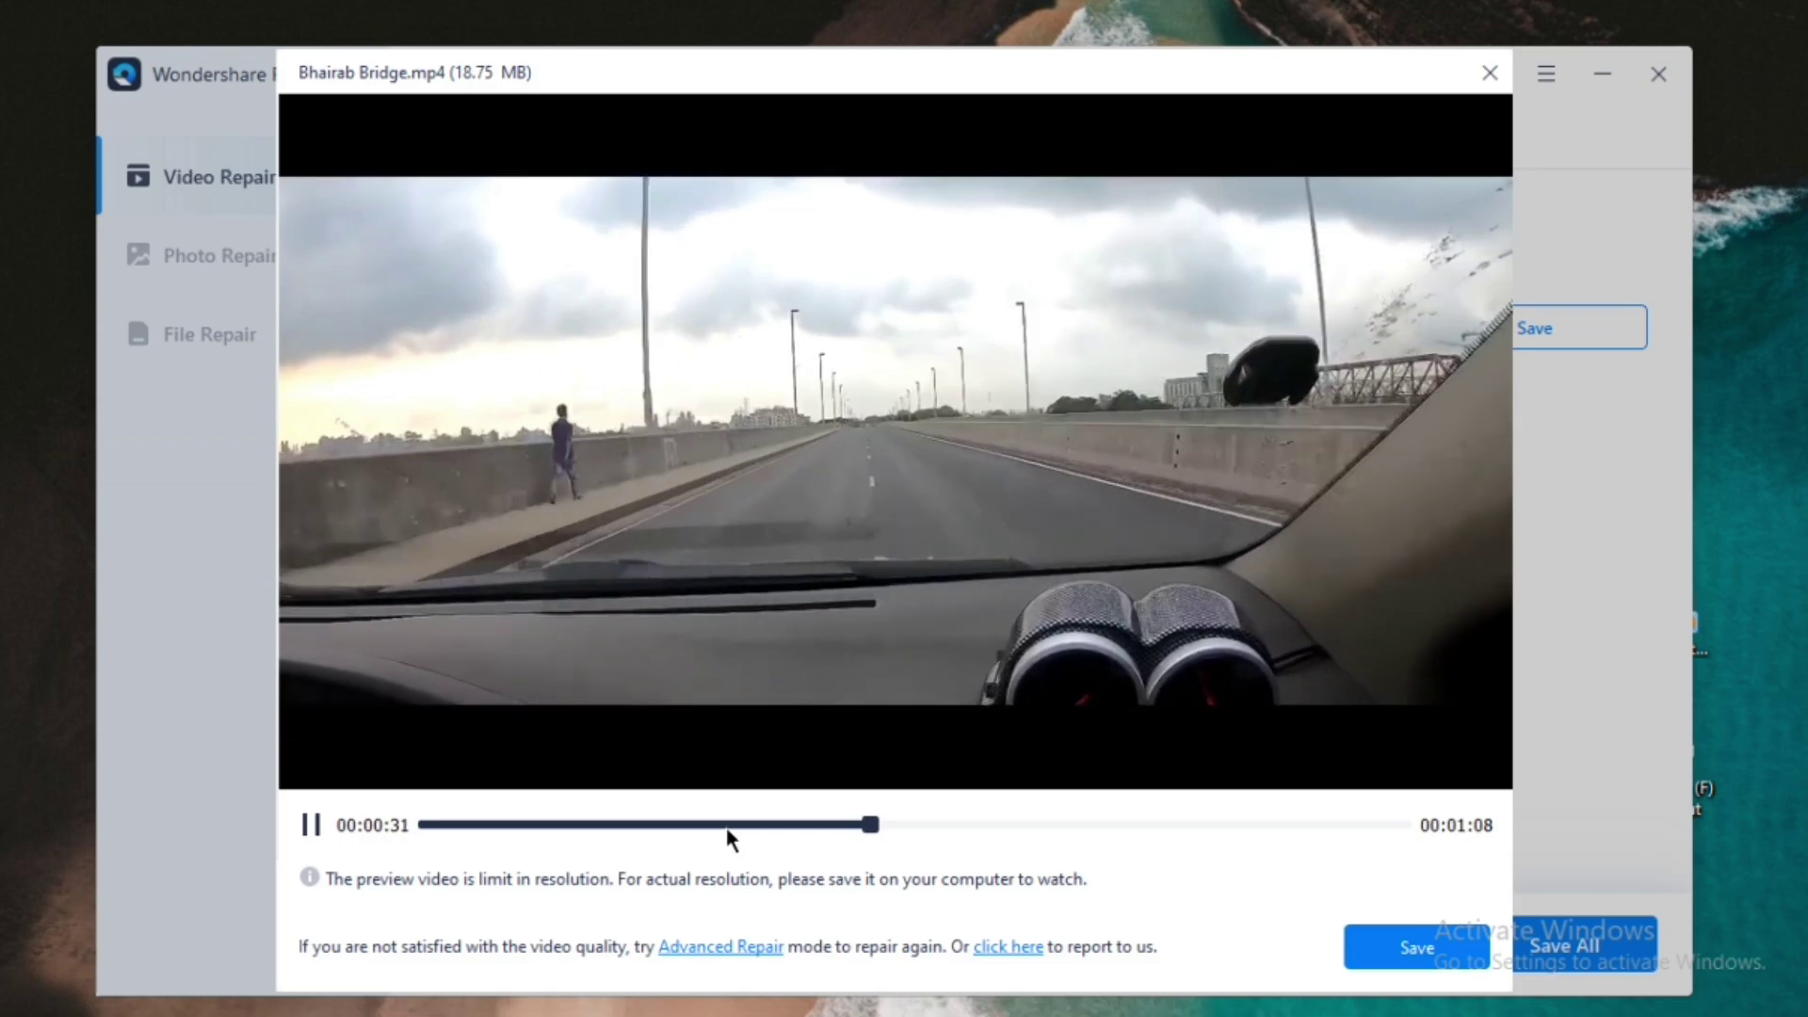
click(309, 827)
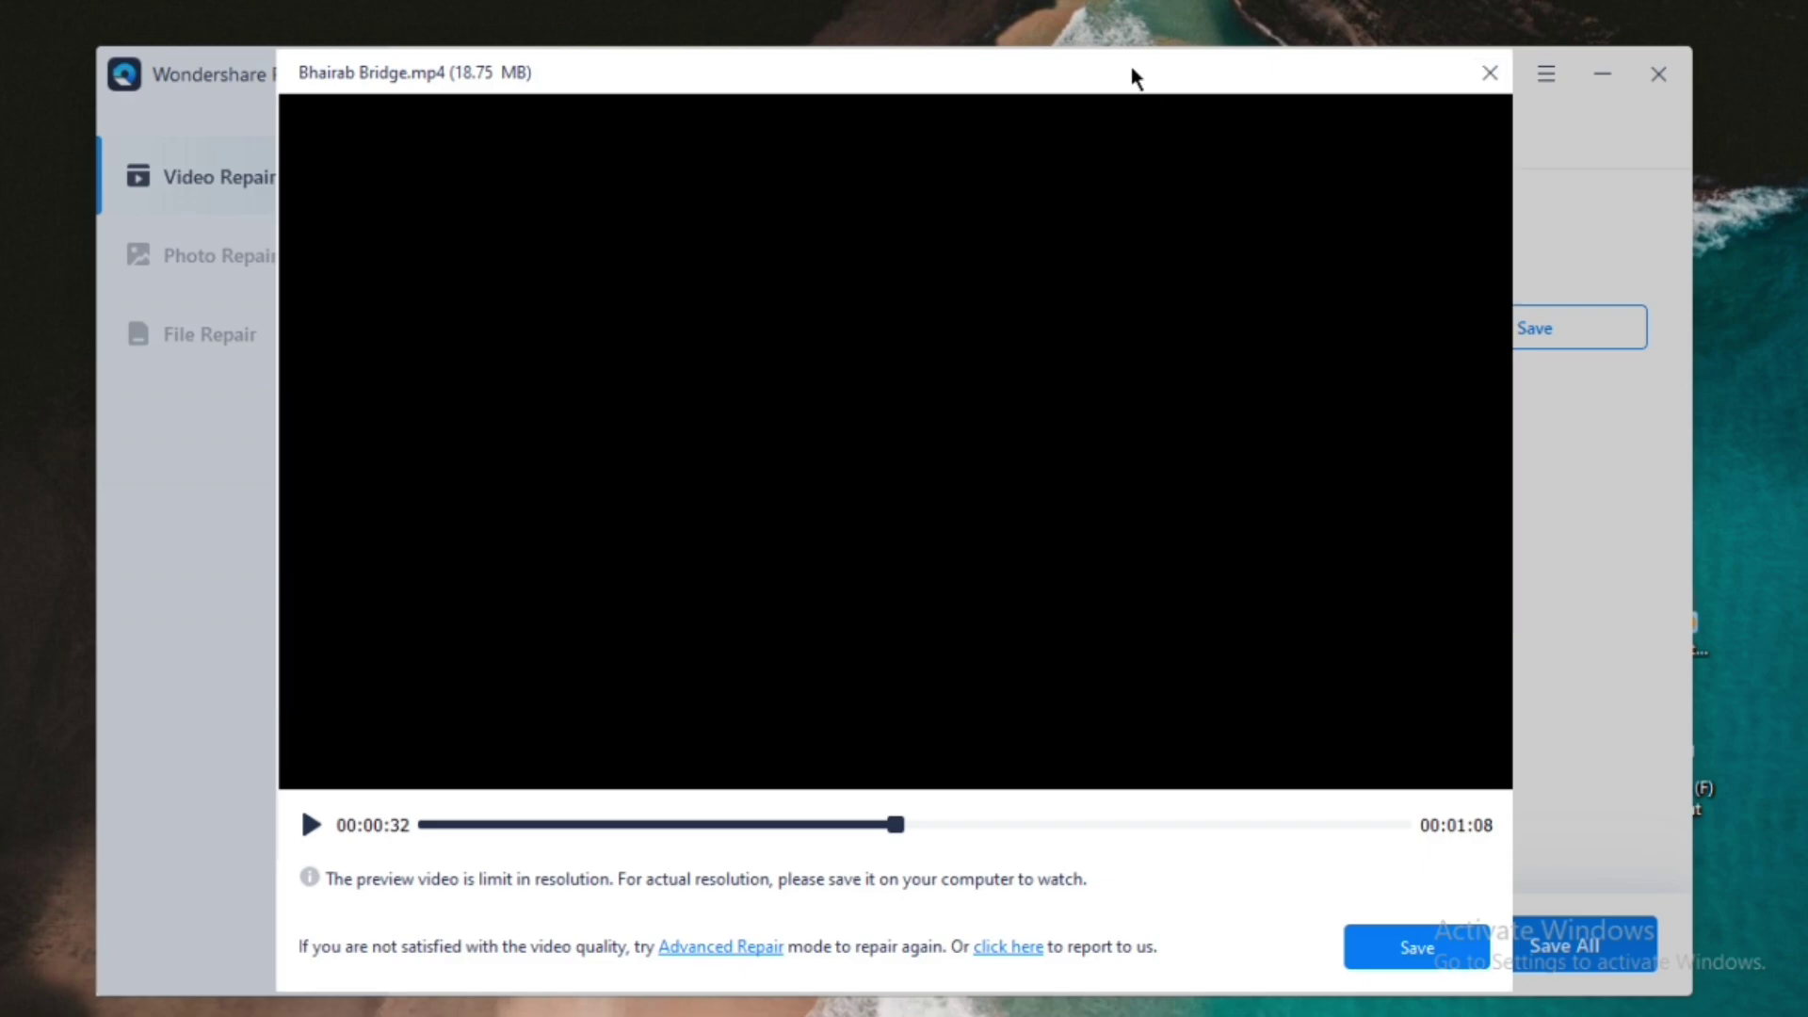
- Move the preview window aside, try to save the repaired video from it, and dismiss the licence offer
drag(1132, 66, 742, 20)
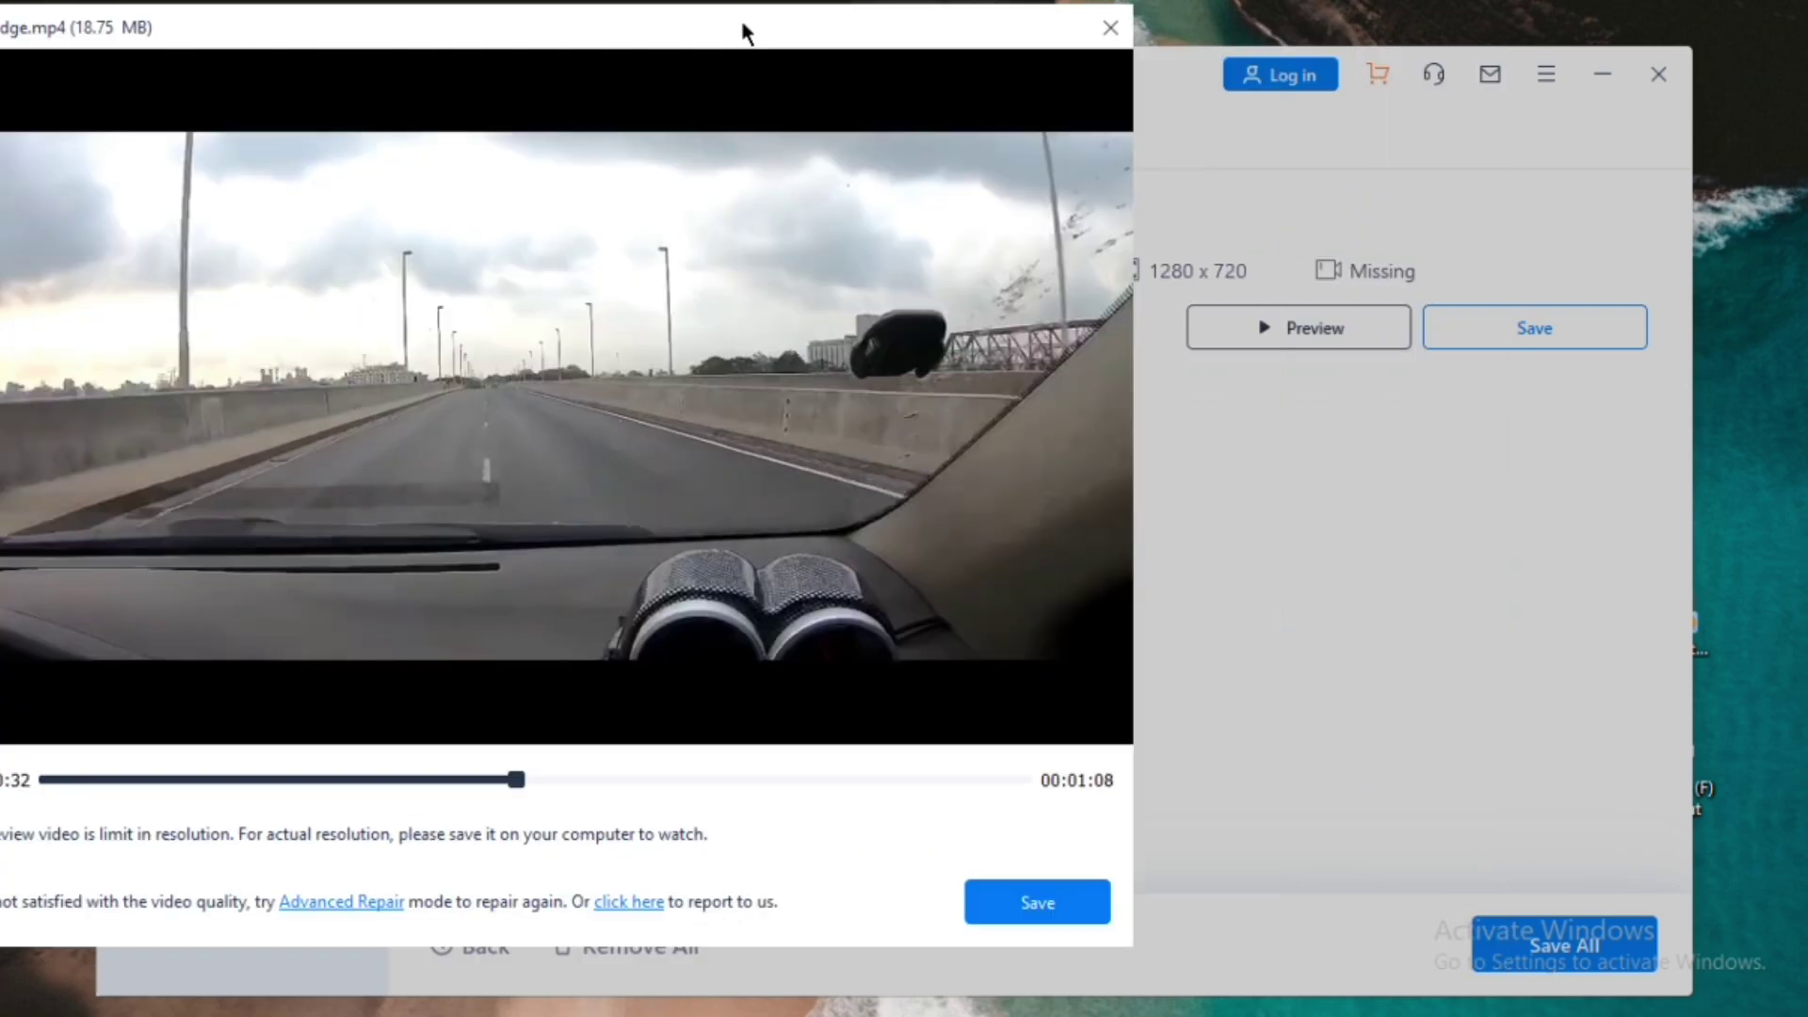
drag(945, 29, 851, 12)
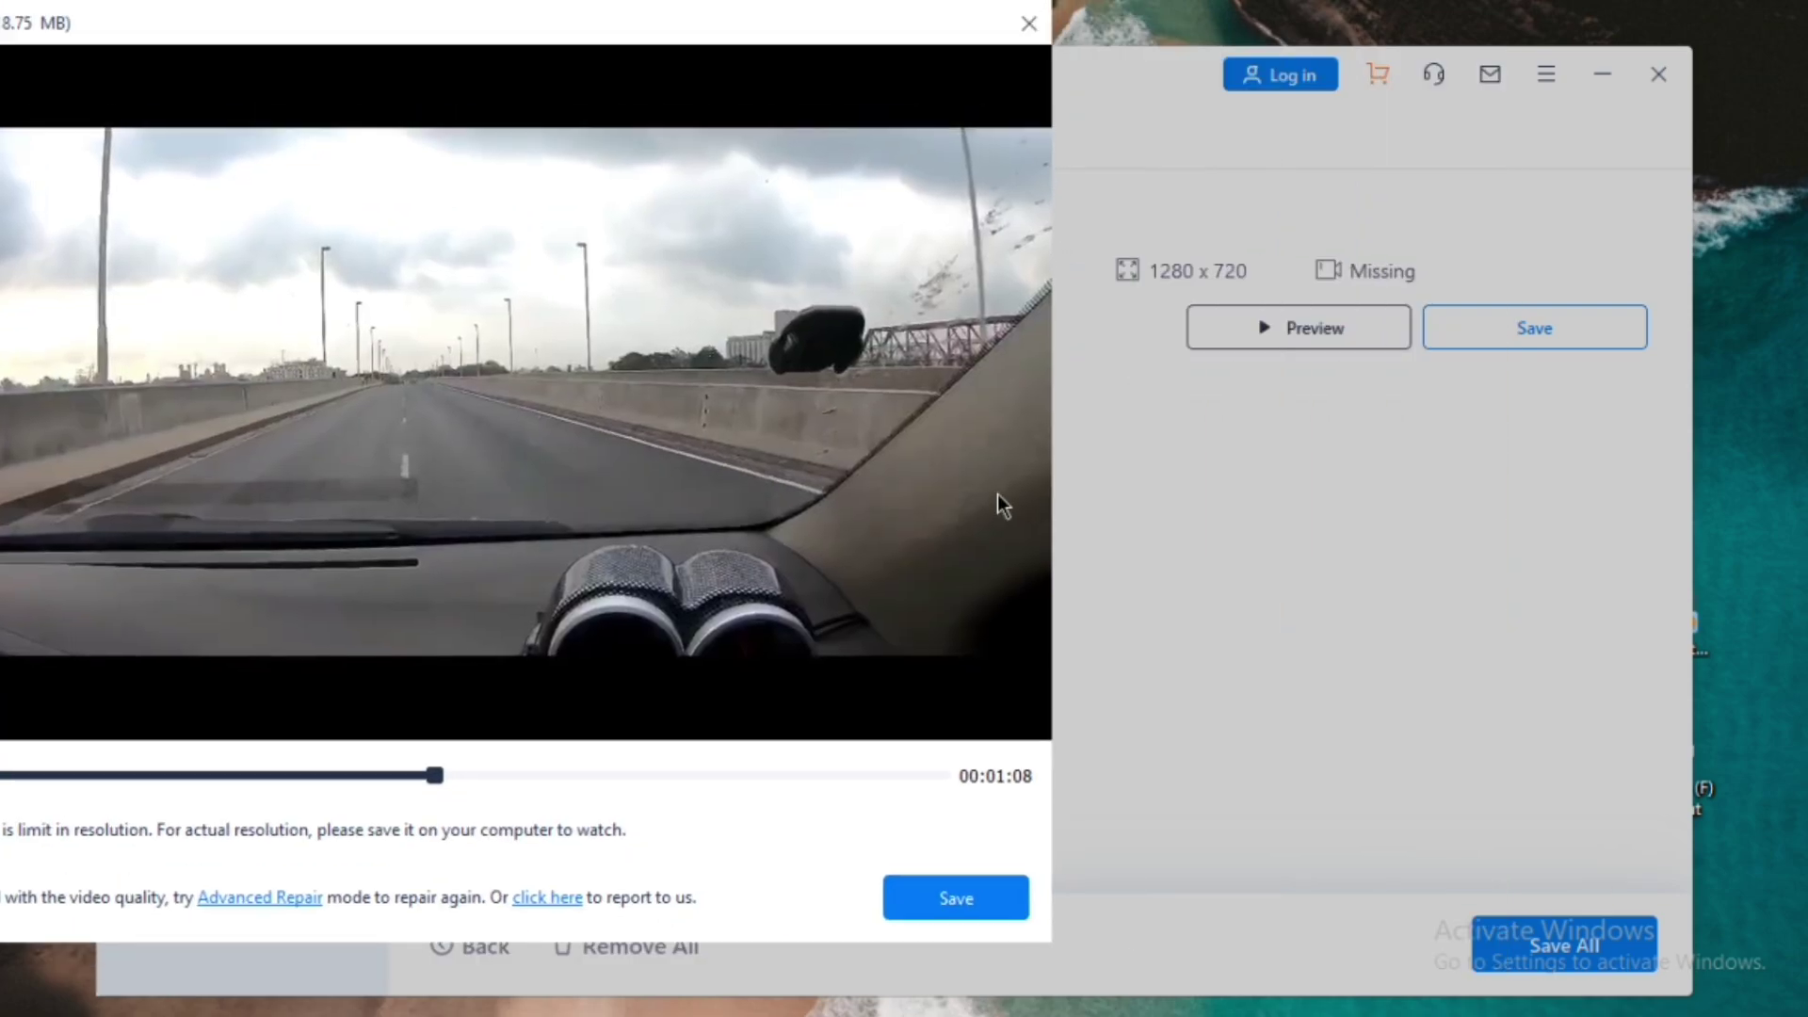
click(953, 899)
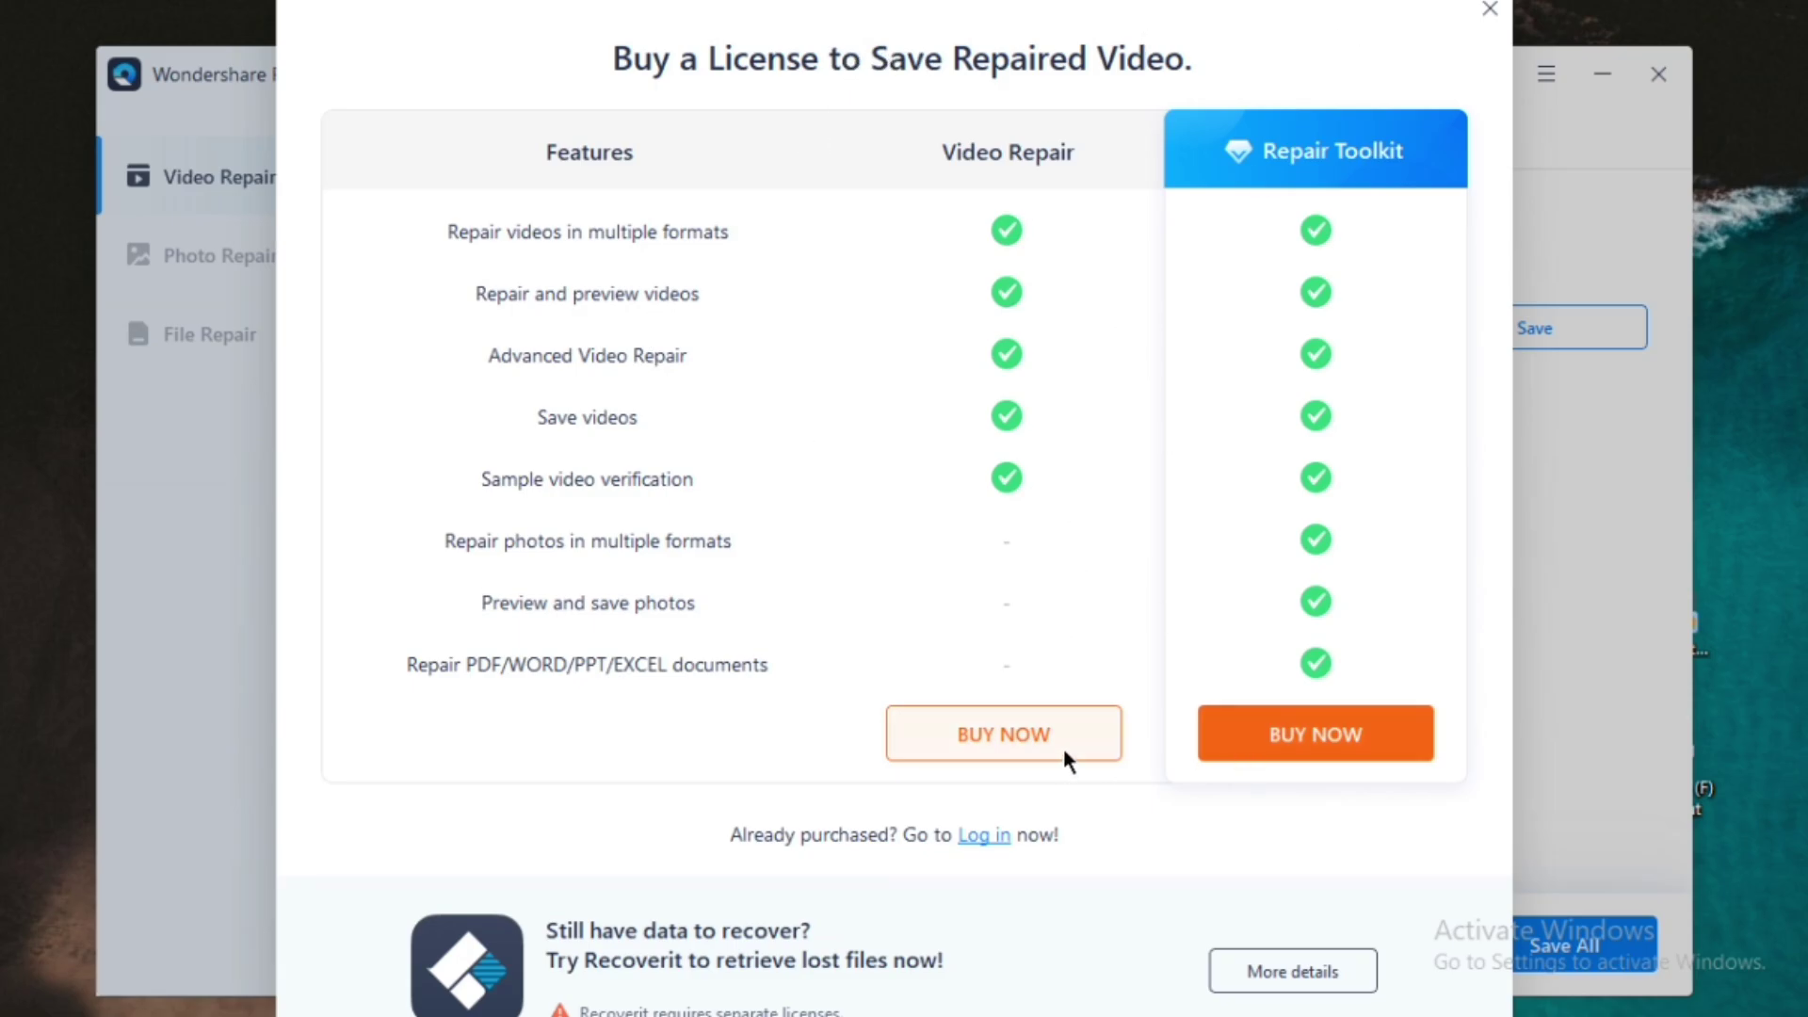
key(Escape)
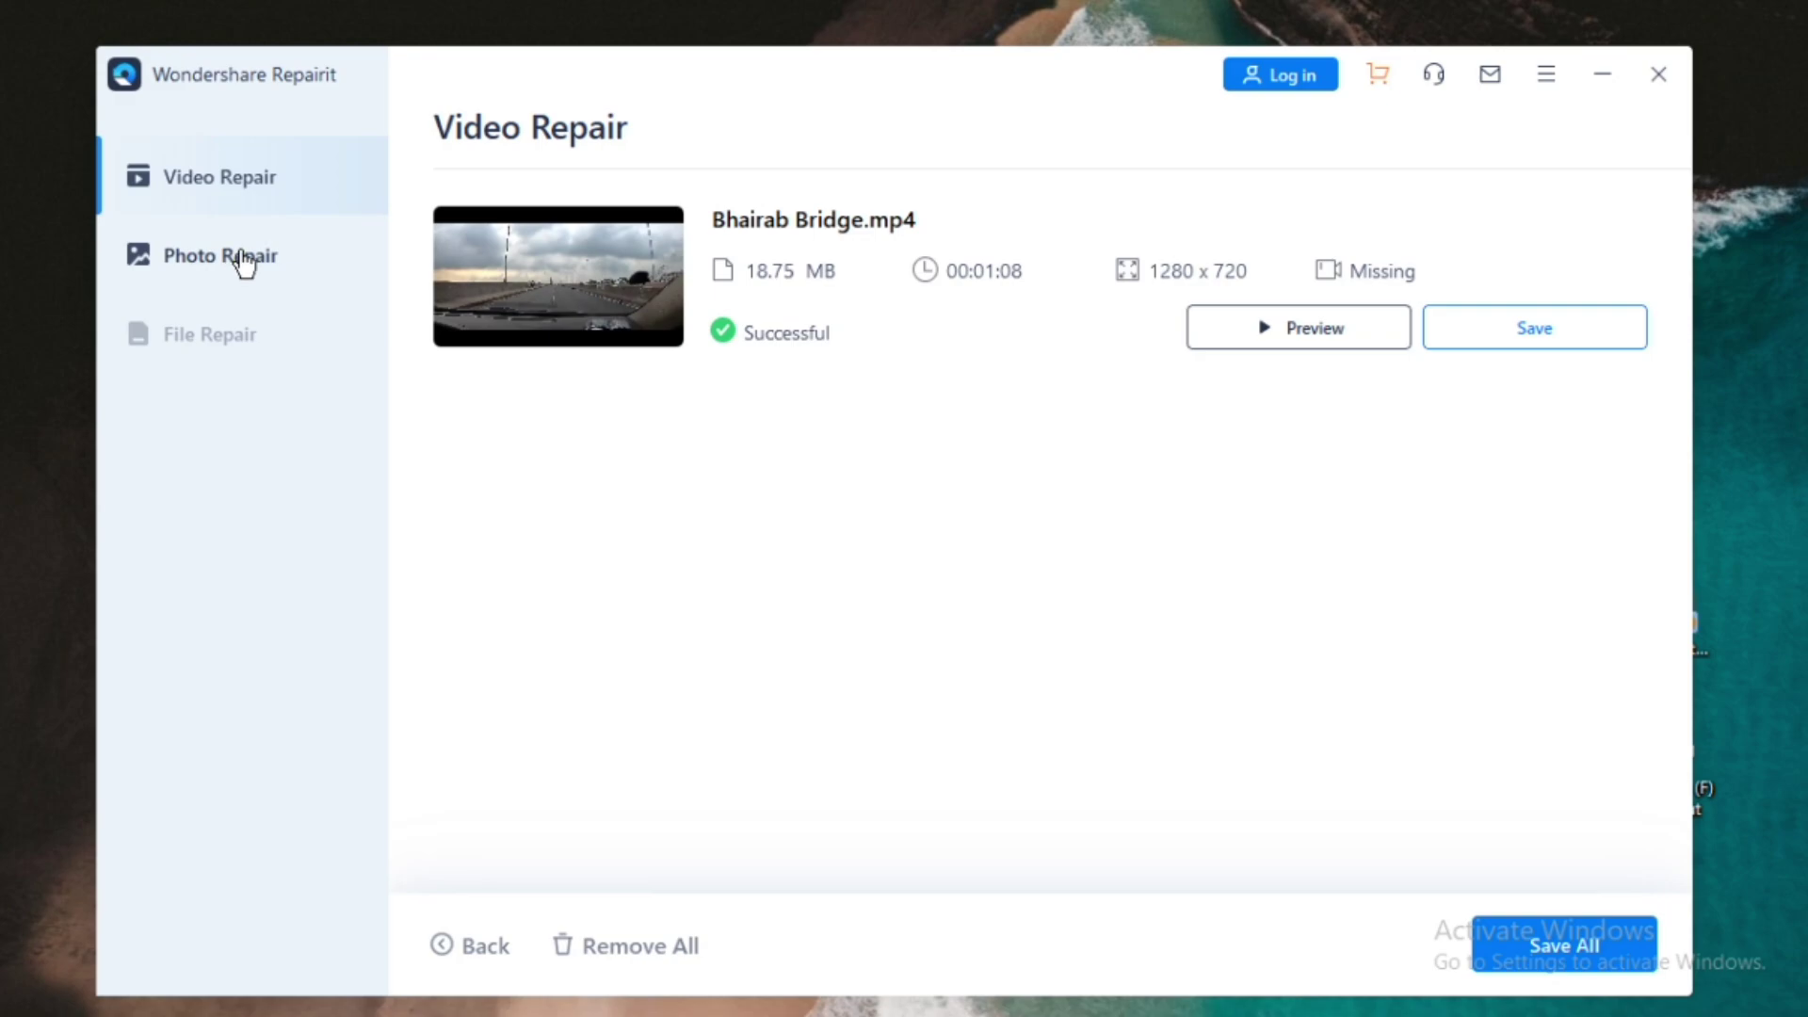
- Add the photos 20220414_174045, 20220414_174050 and 20220422_180113 to Photo Repair
click(244, 265)
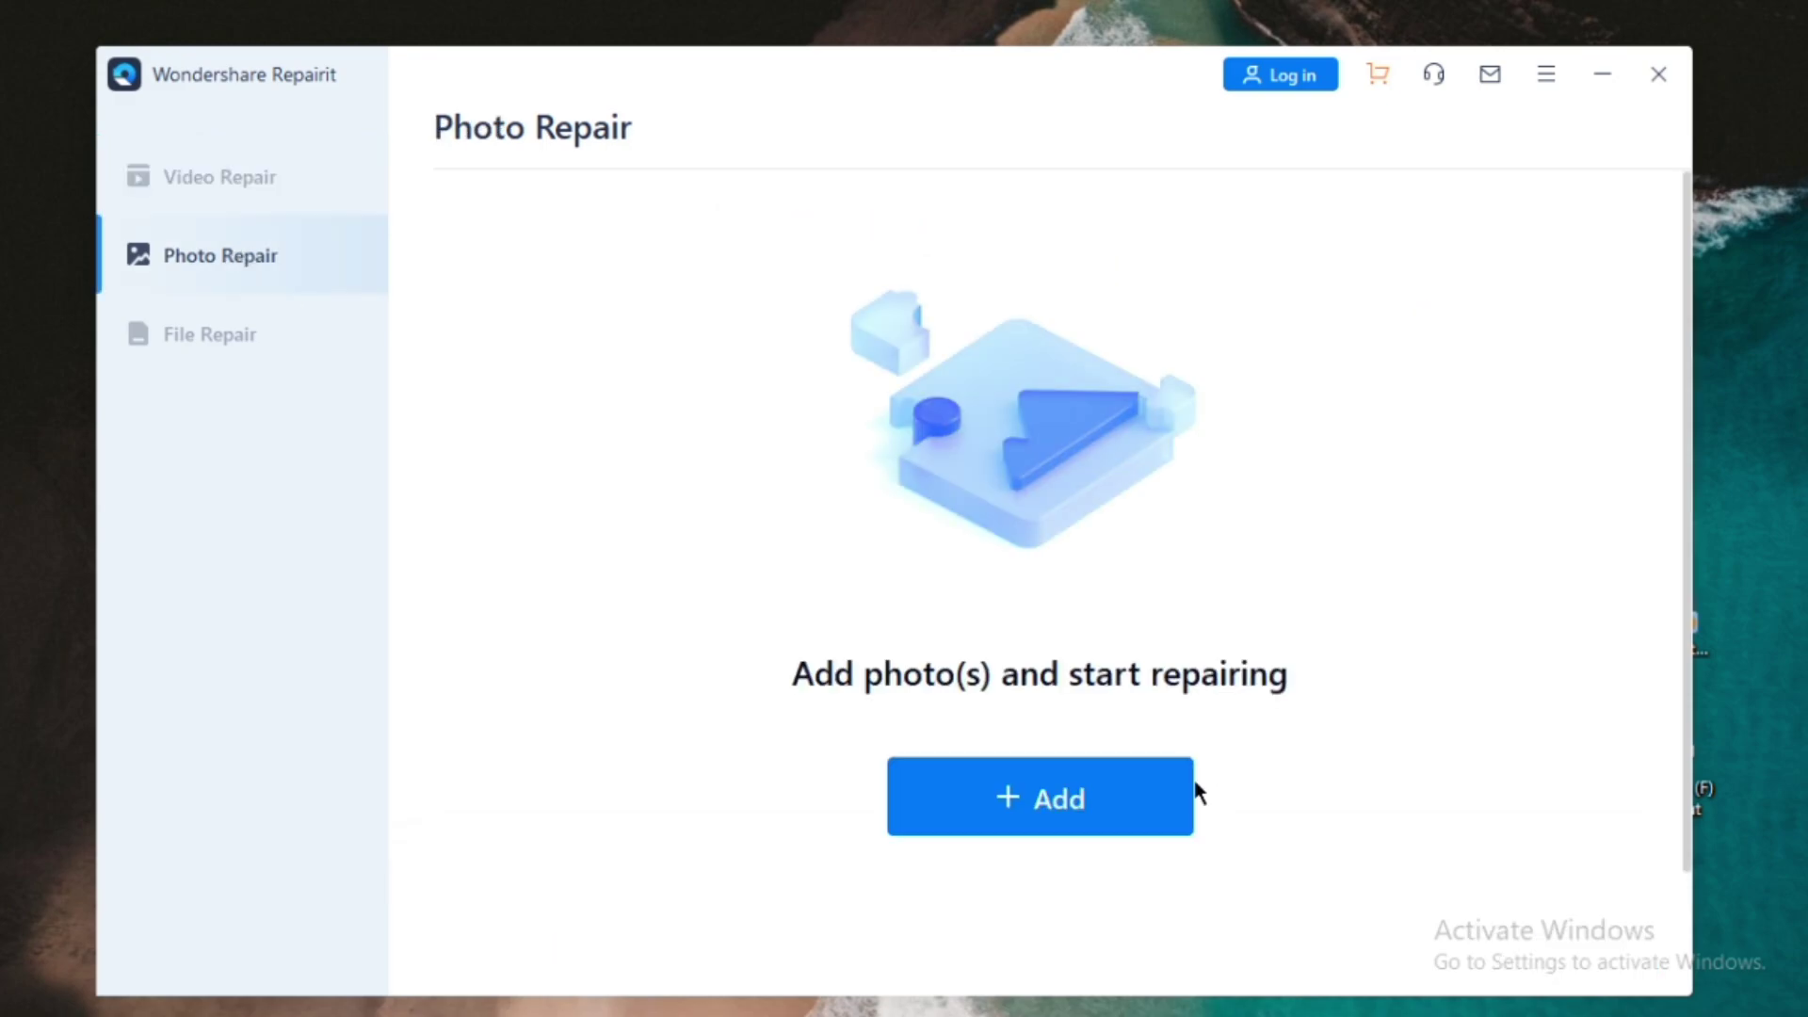
click(1006, 803)
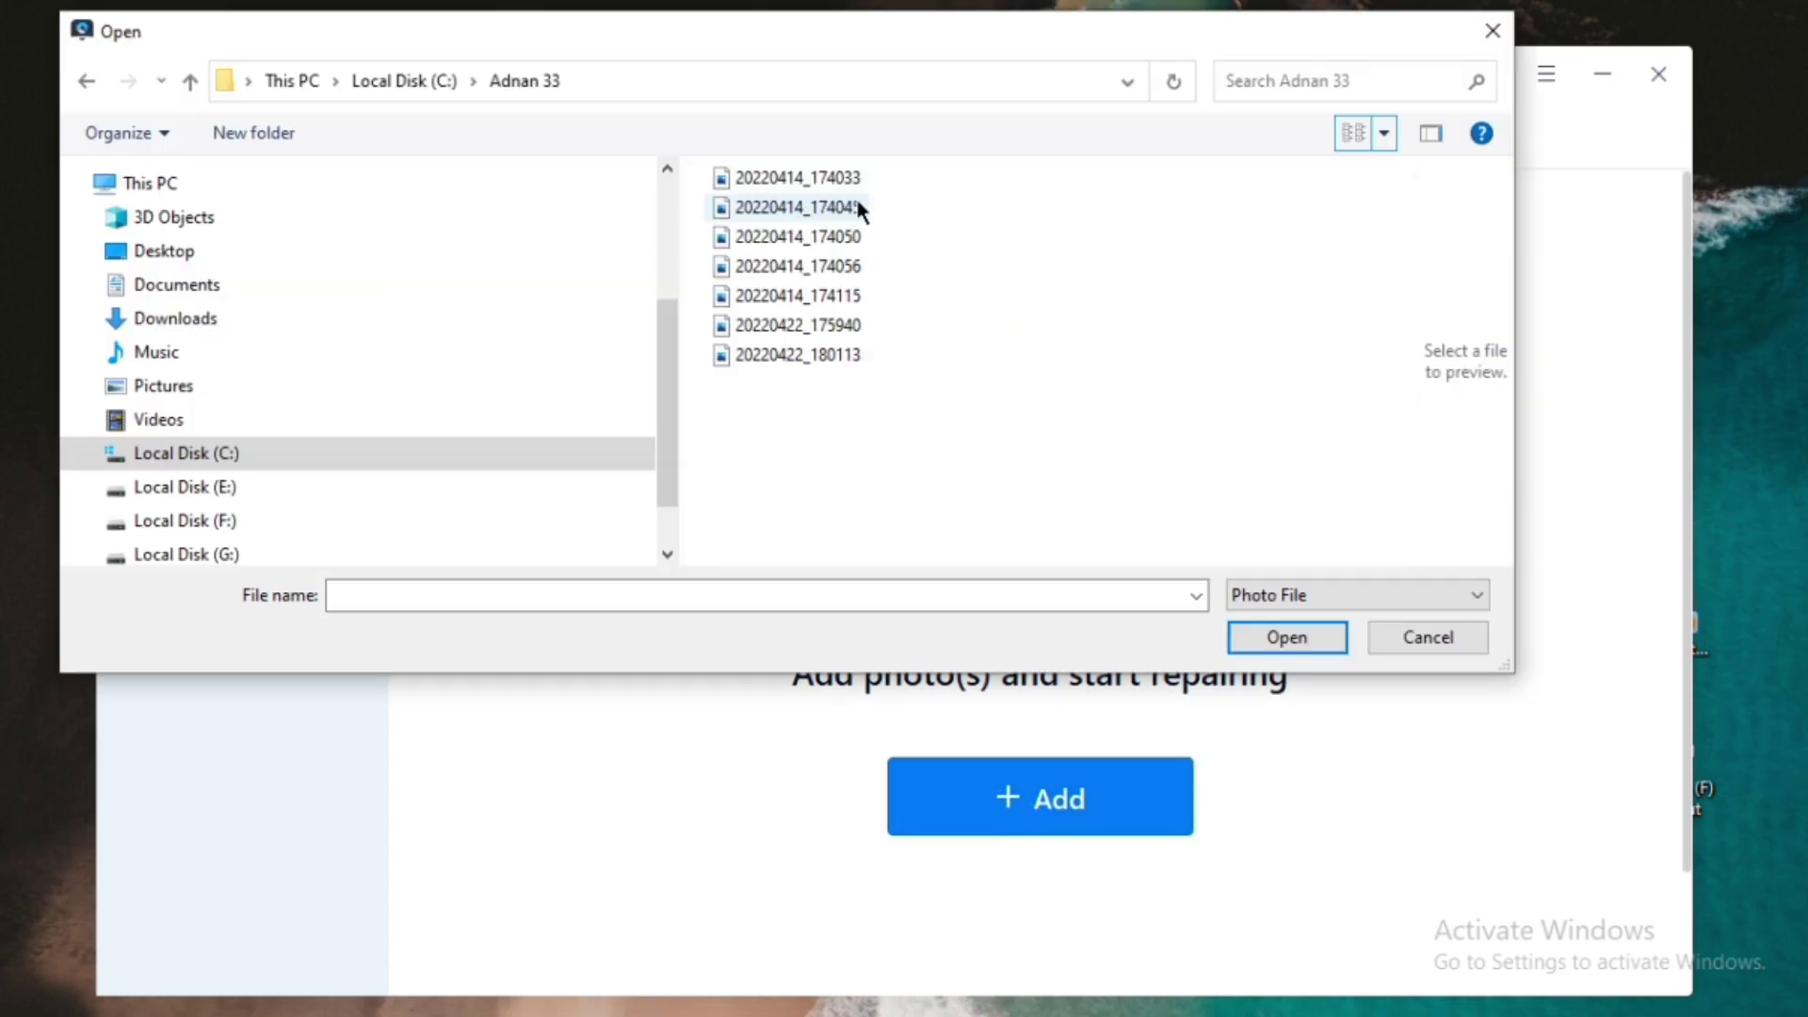
click(825, 206)
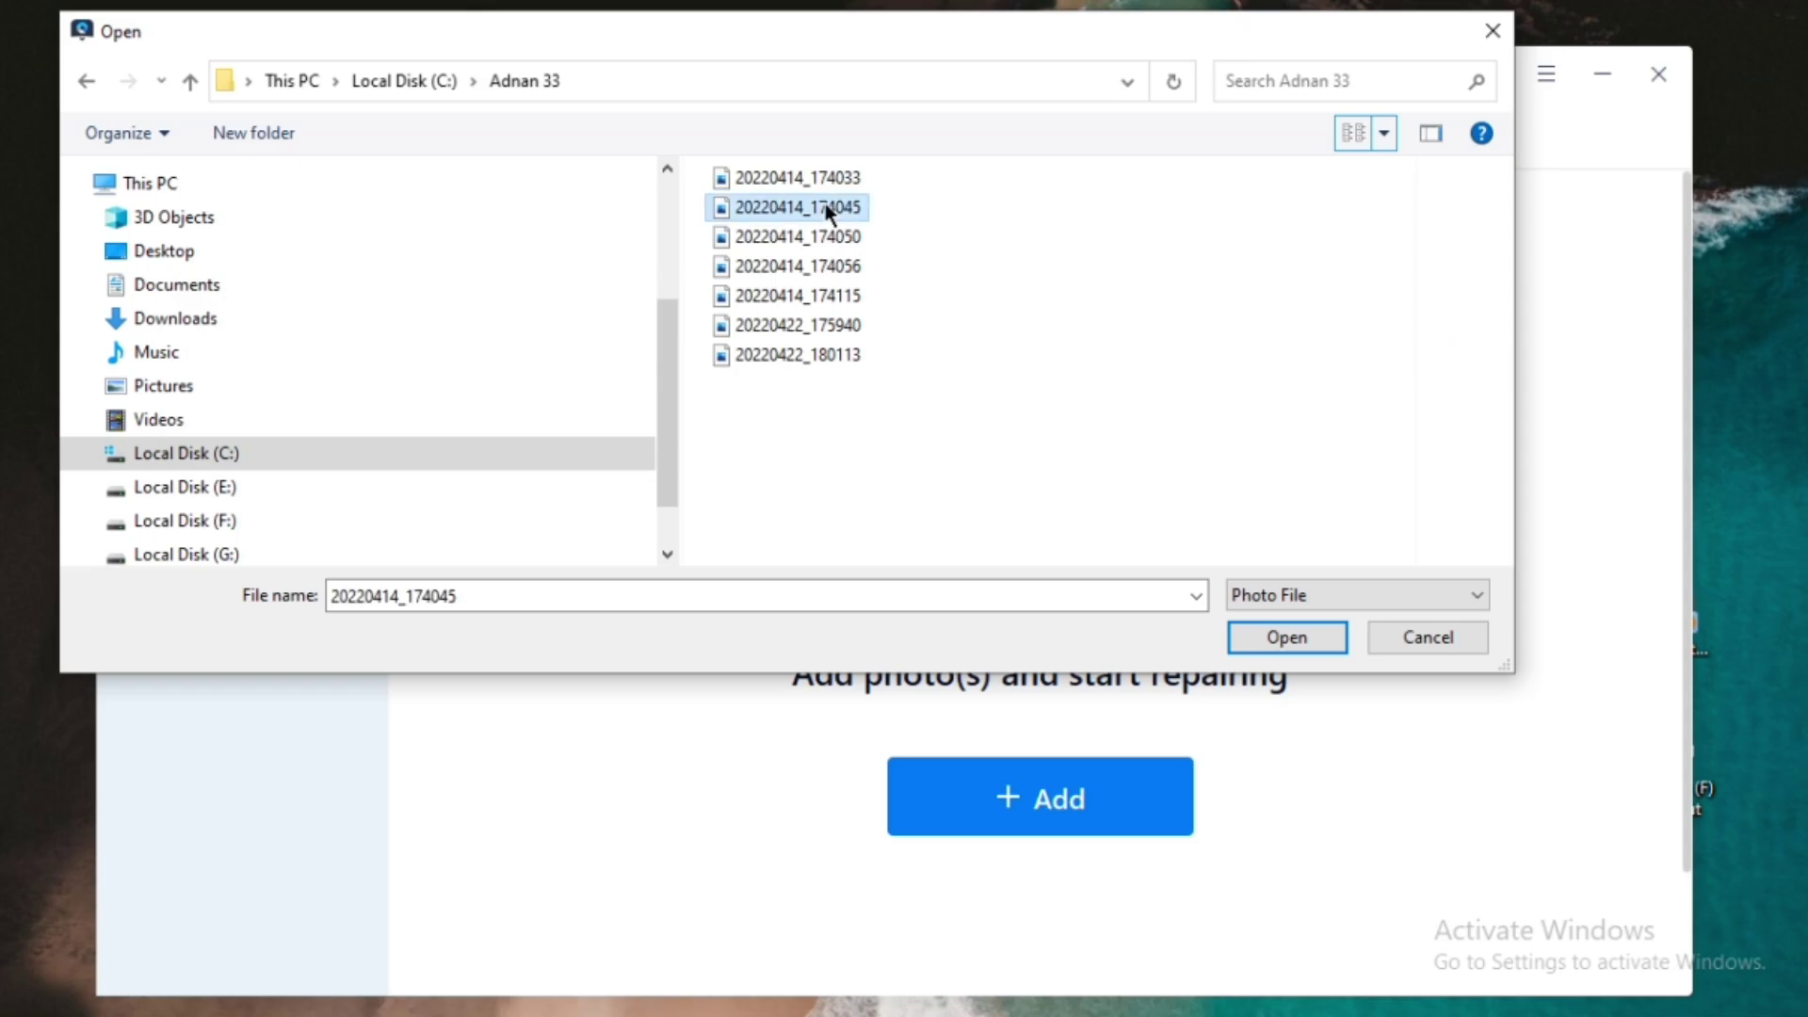
double_click(825, 205)
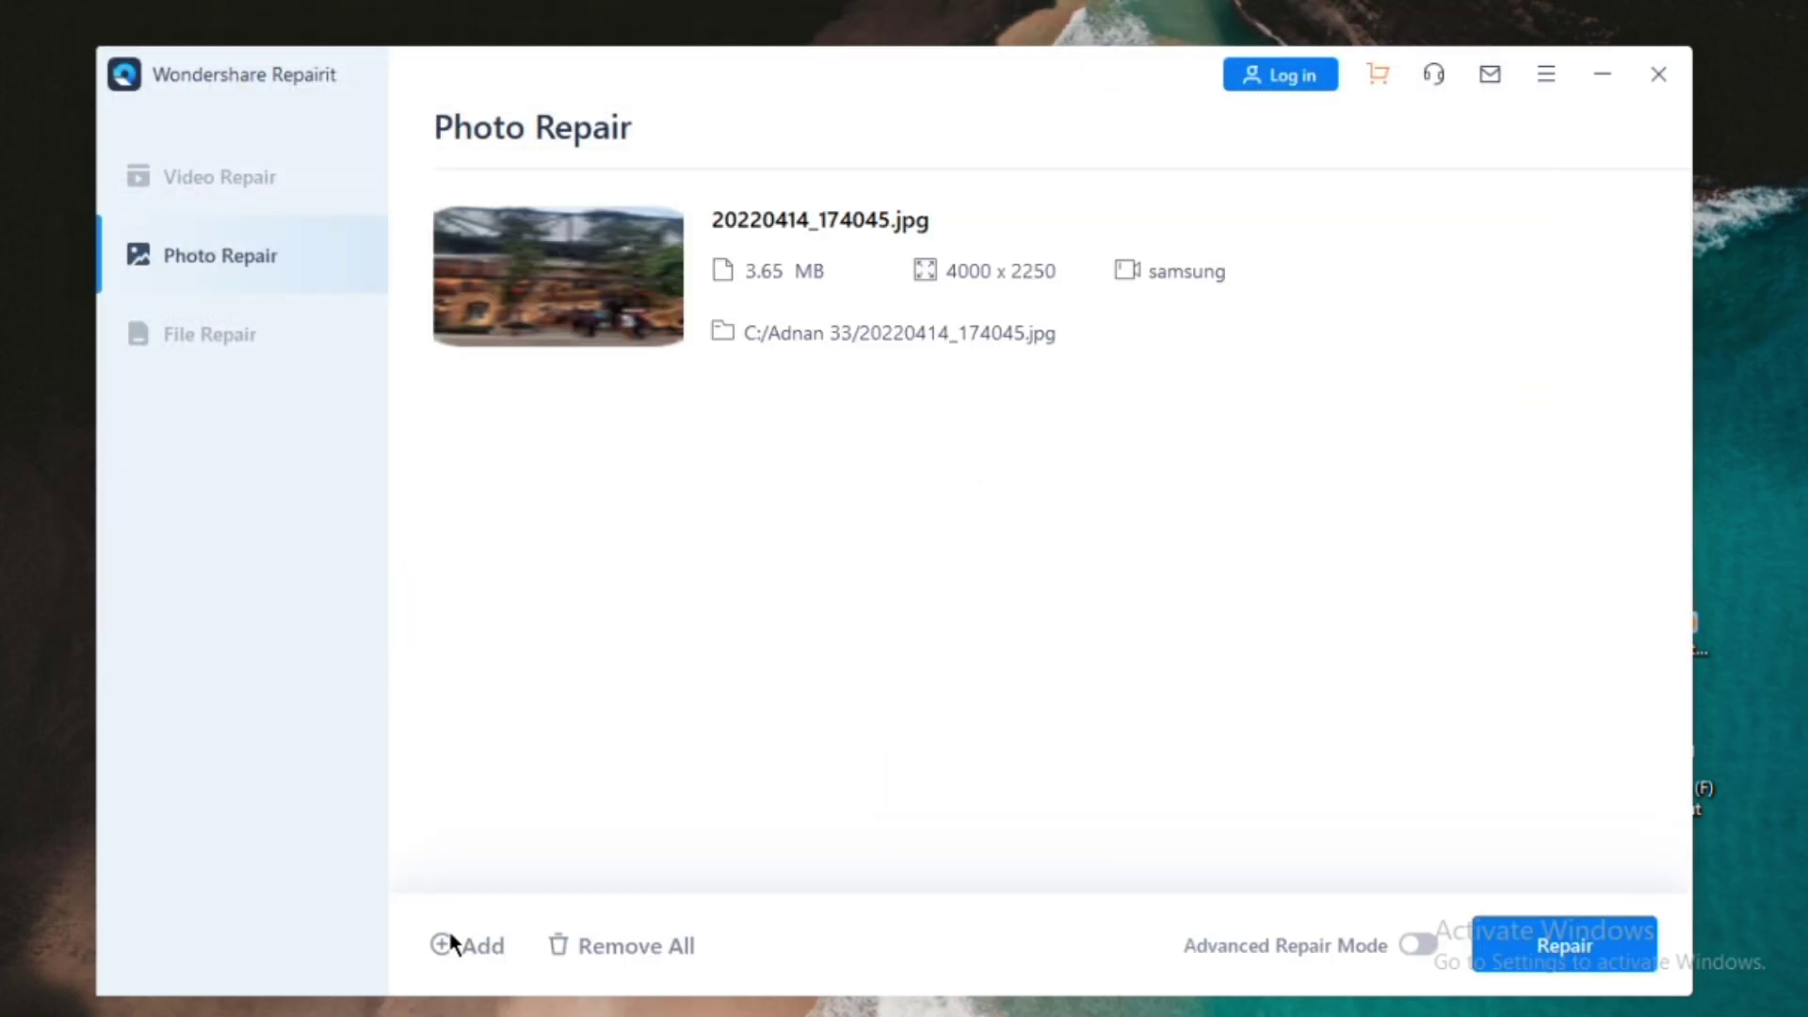
click(443, 946)
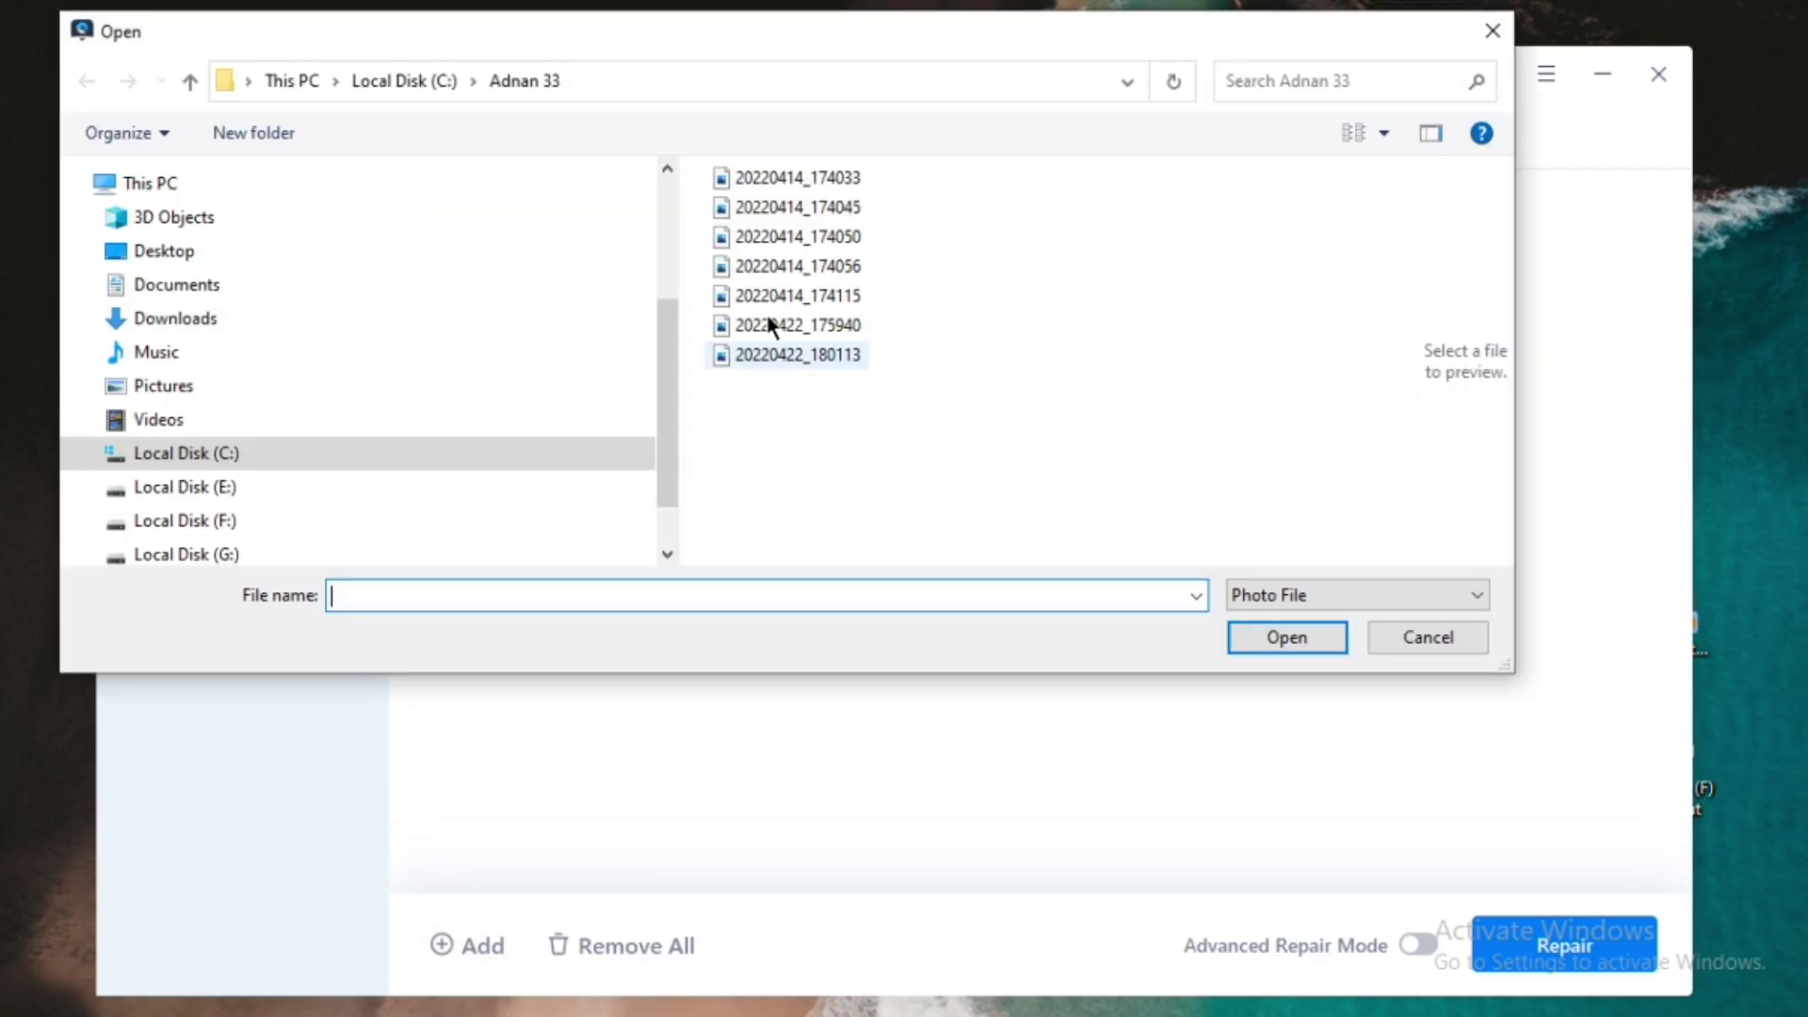
double_click(852, 235)
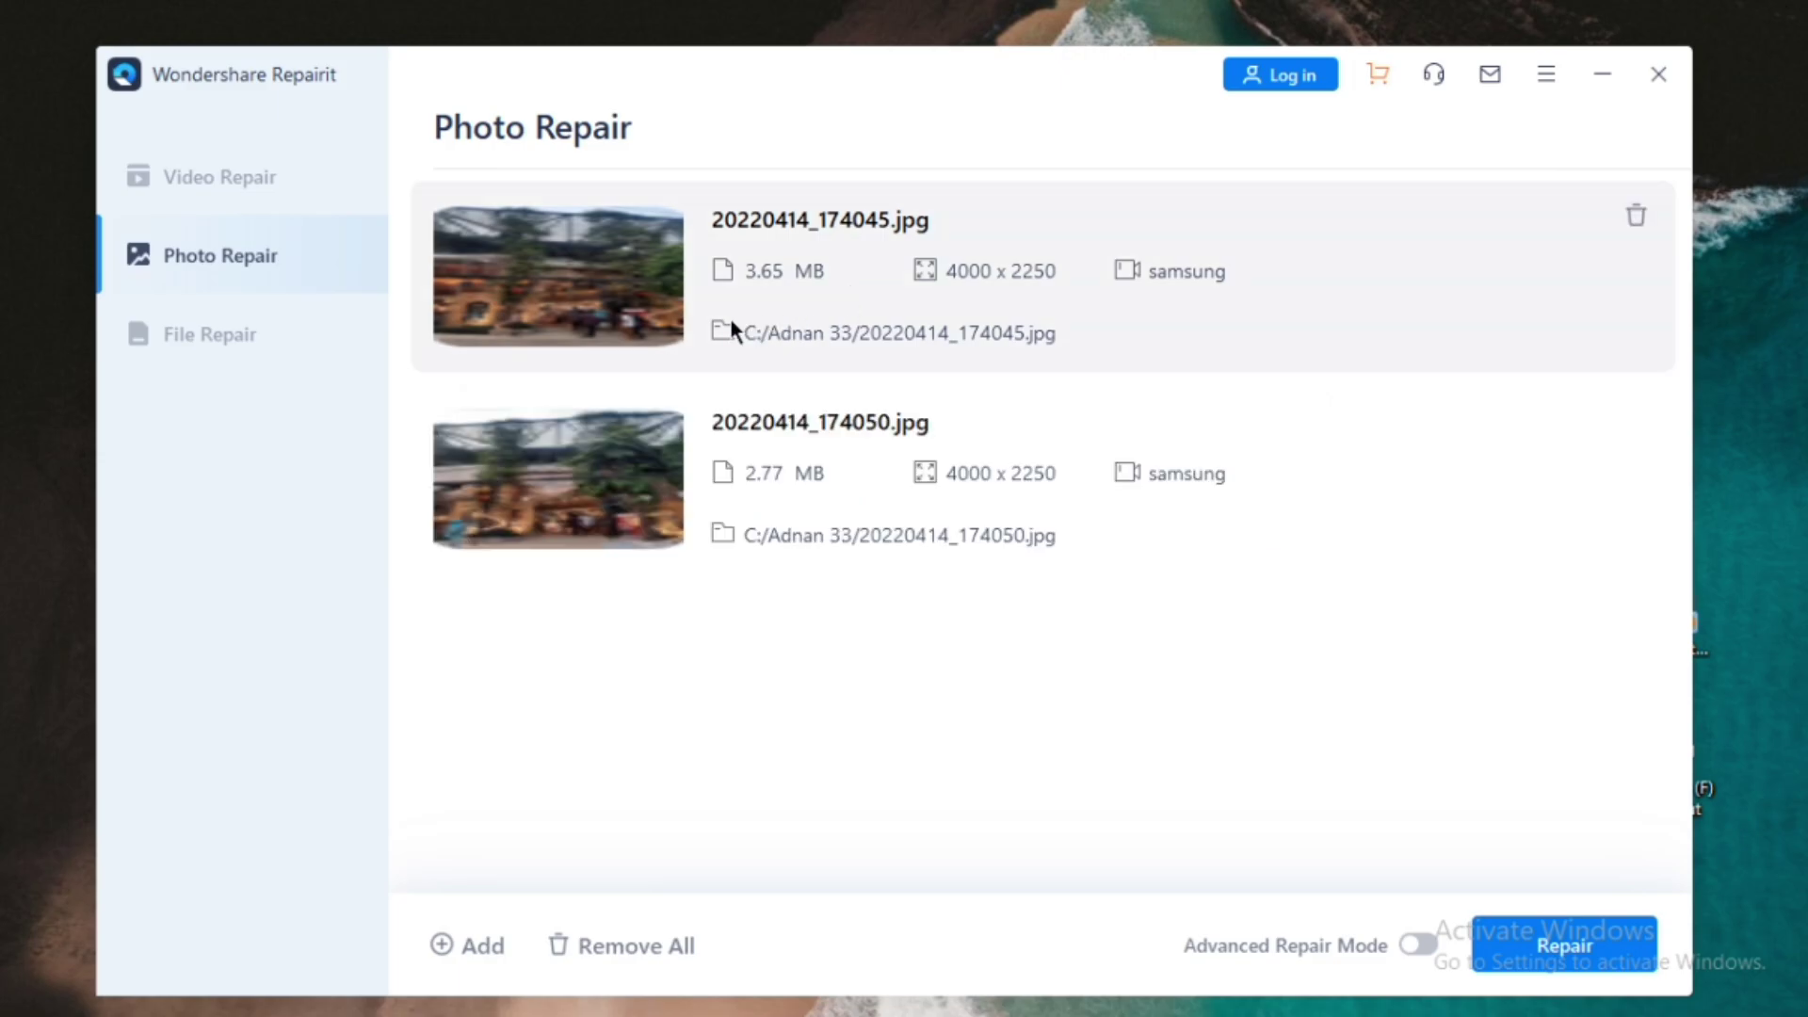
click(476, 949)
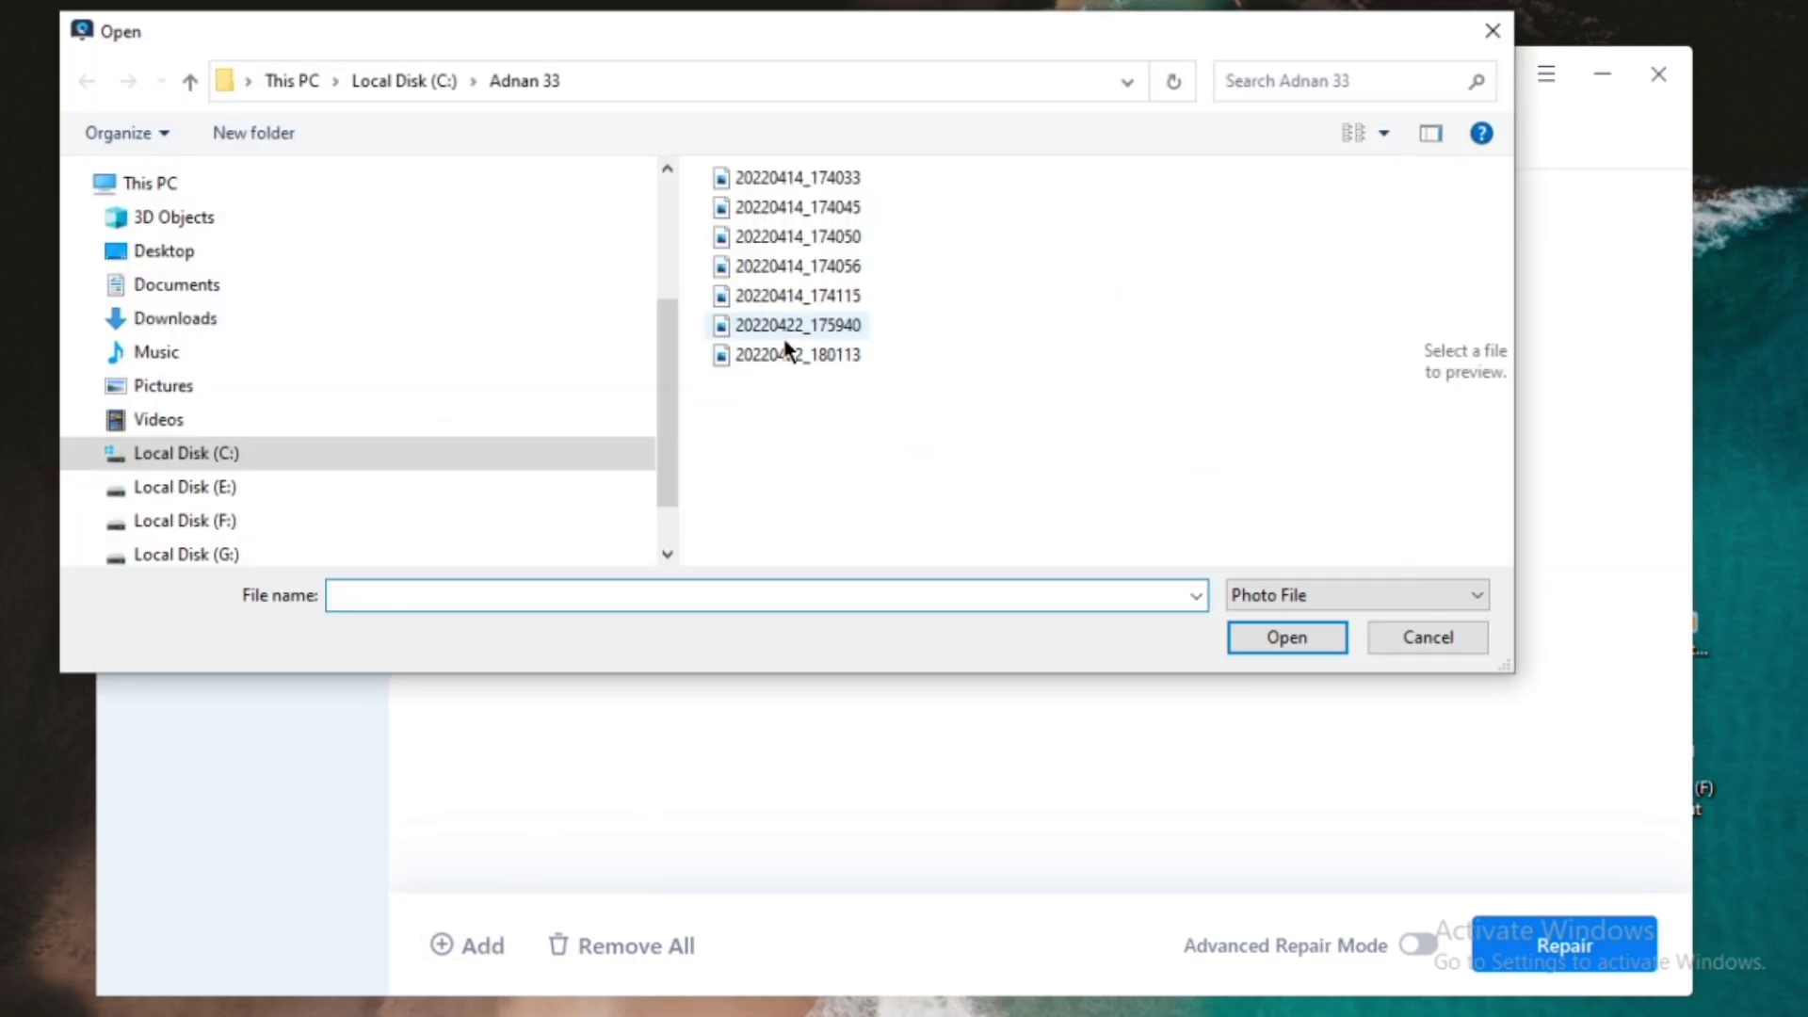
double_click(788, 354)
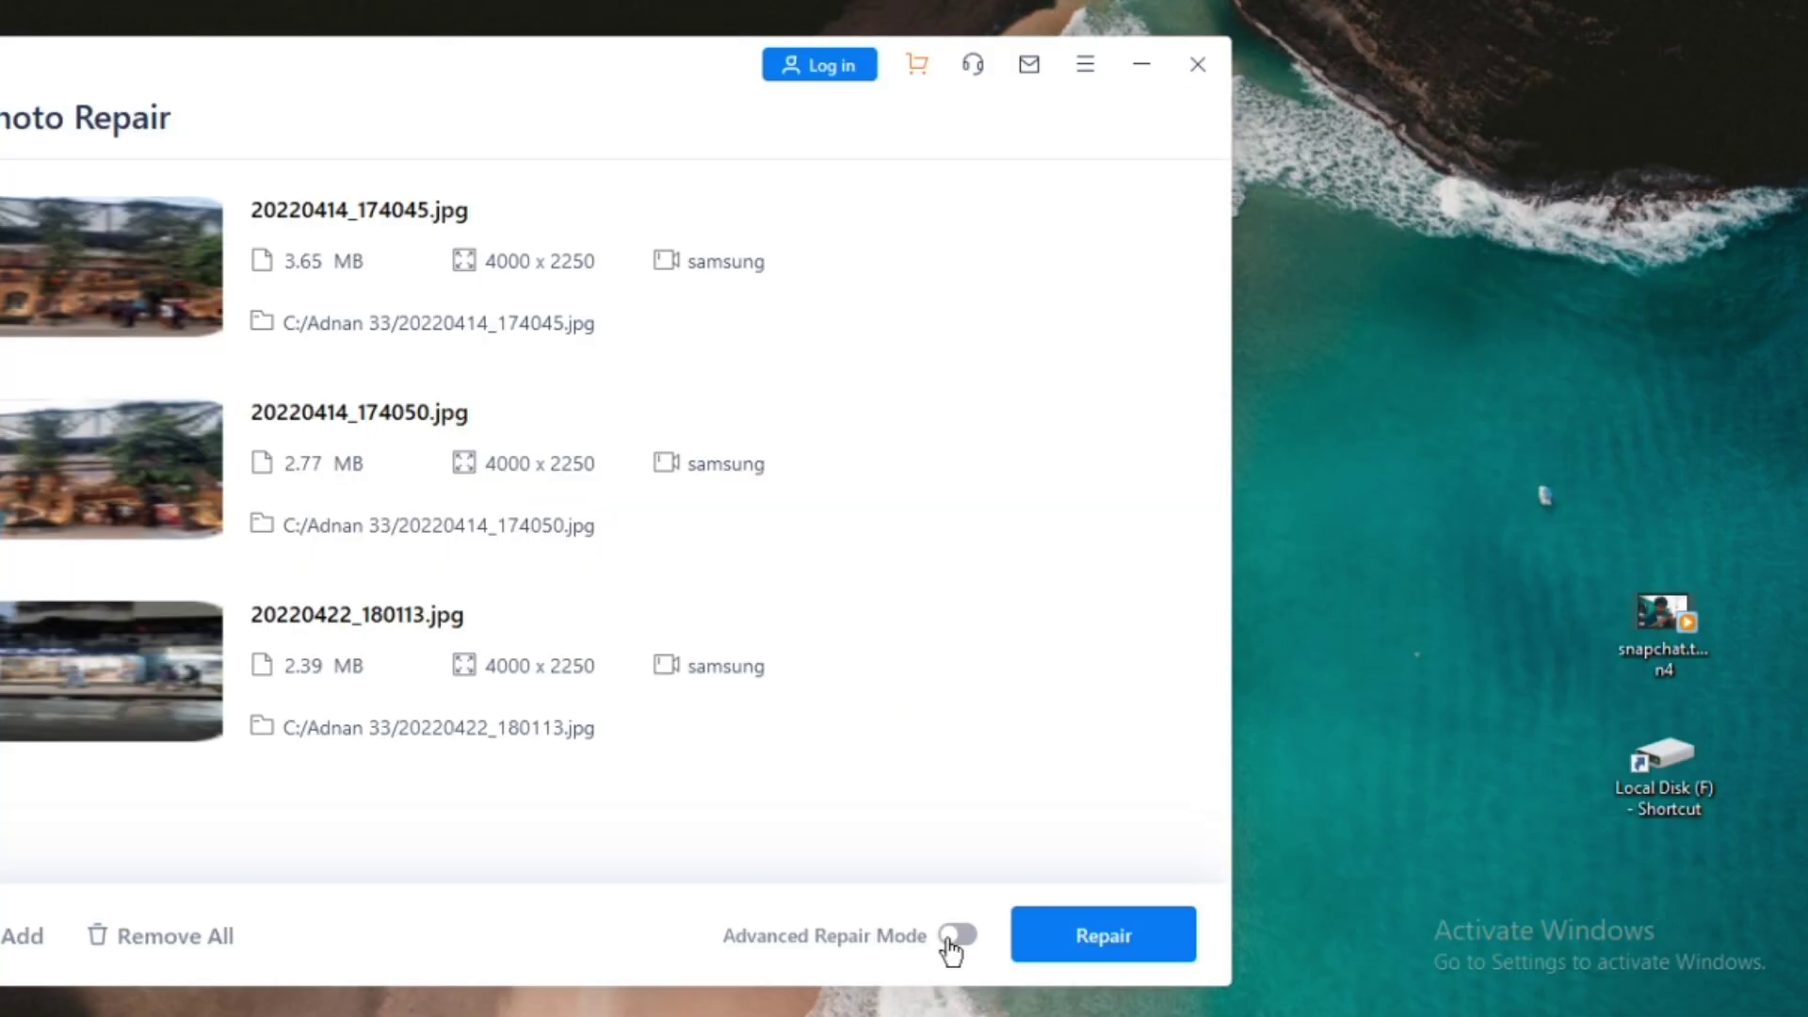
- Run an advanced repair on the added photos with 20220414_174115.jpg as the JPG sample photo
click(957, 937)
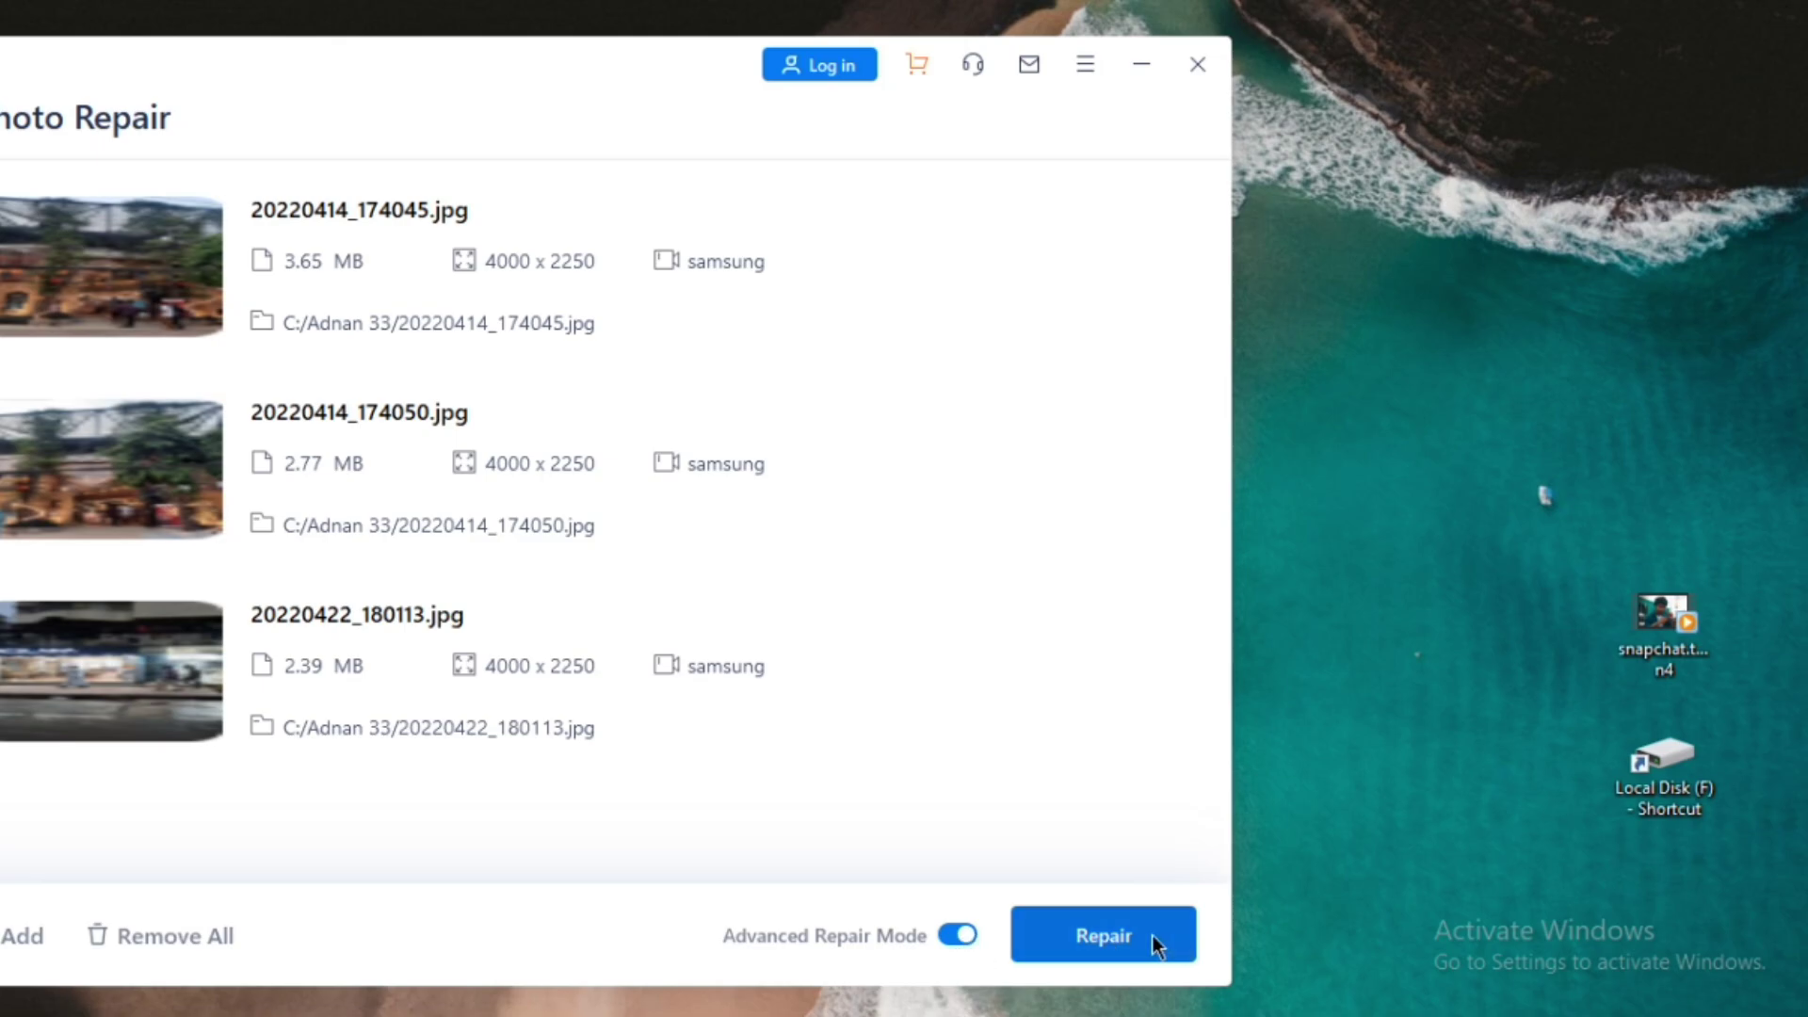
click(1107, 935)
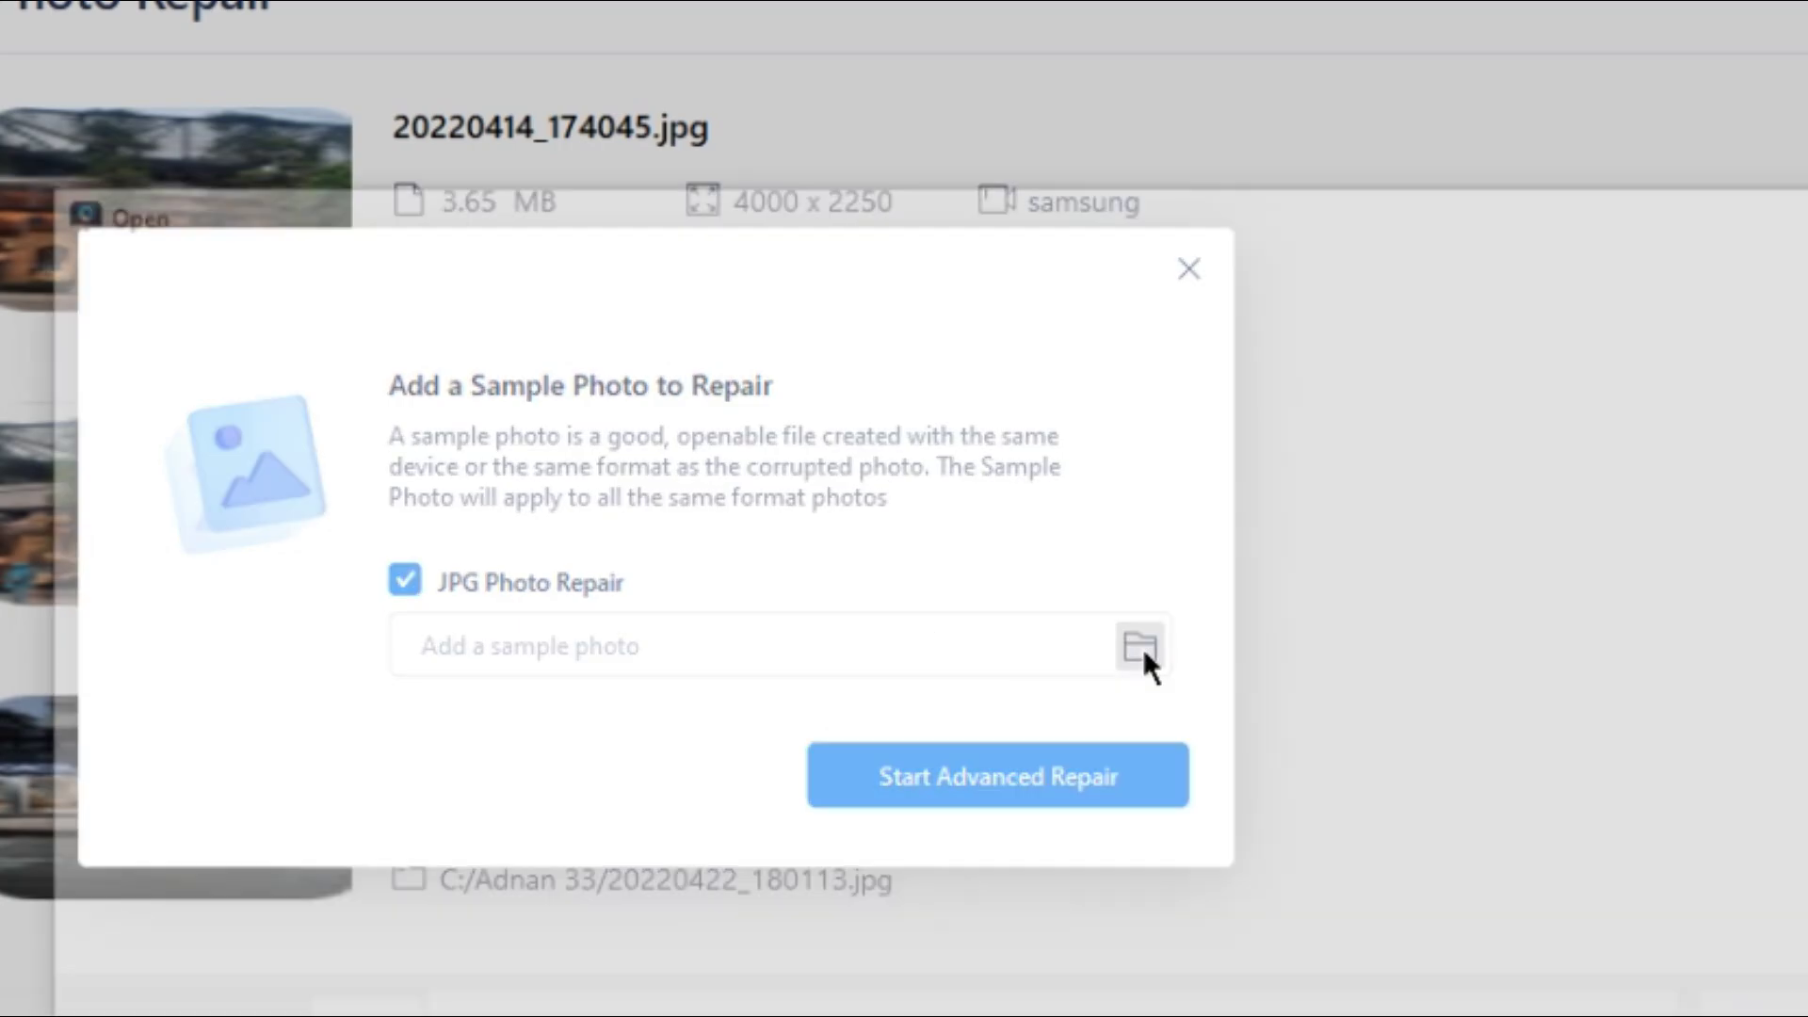
click(1140, 648)
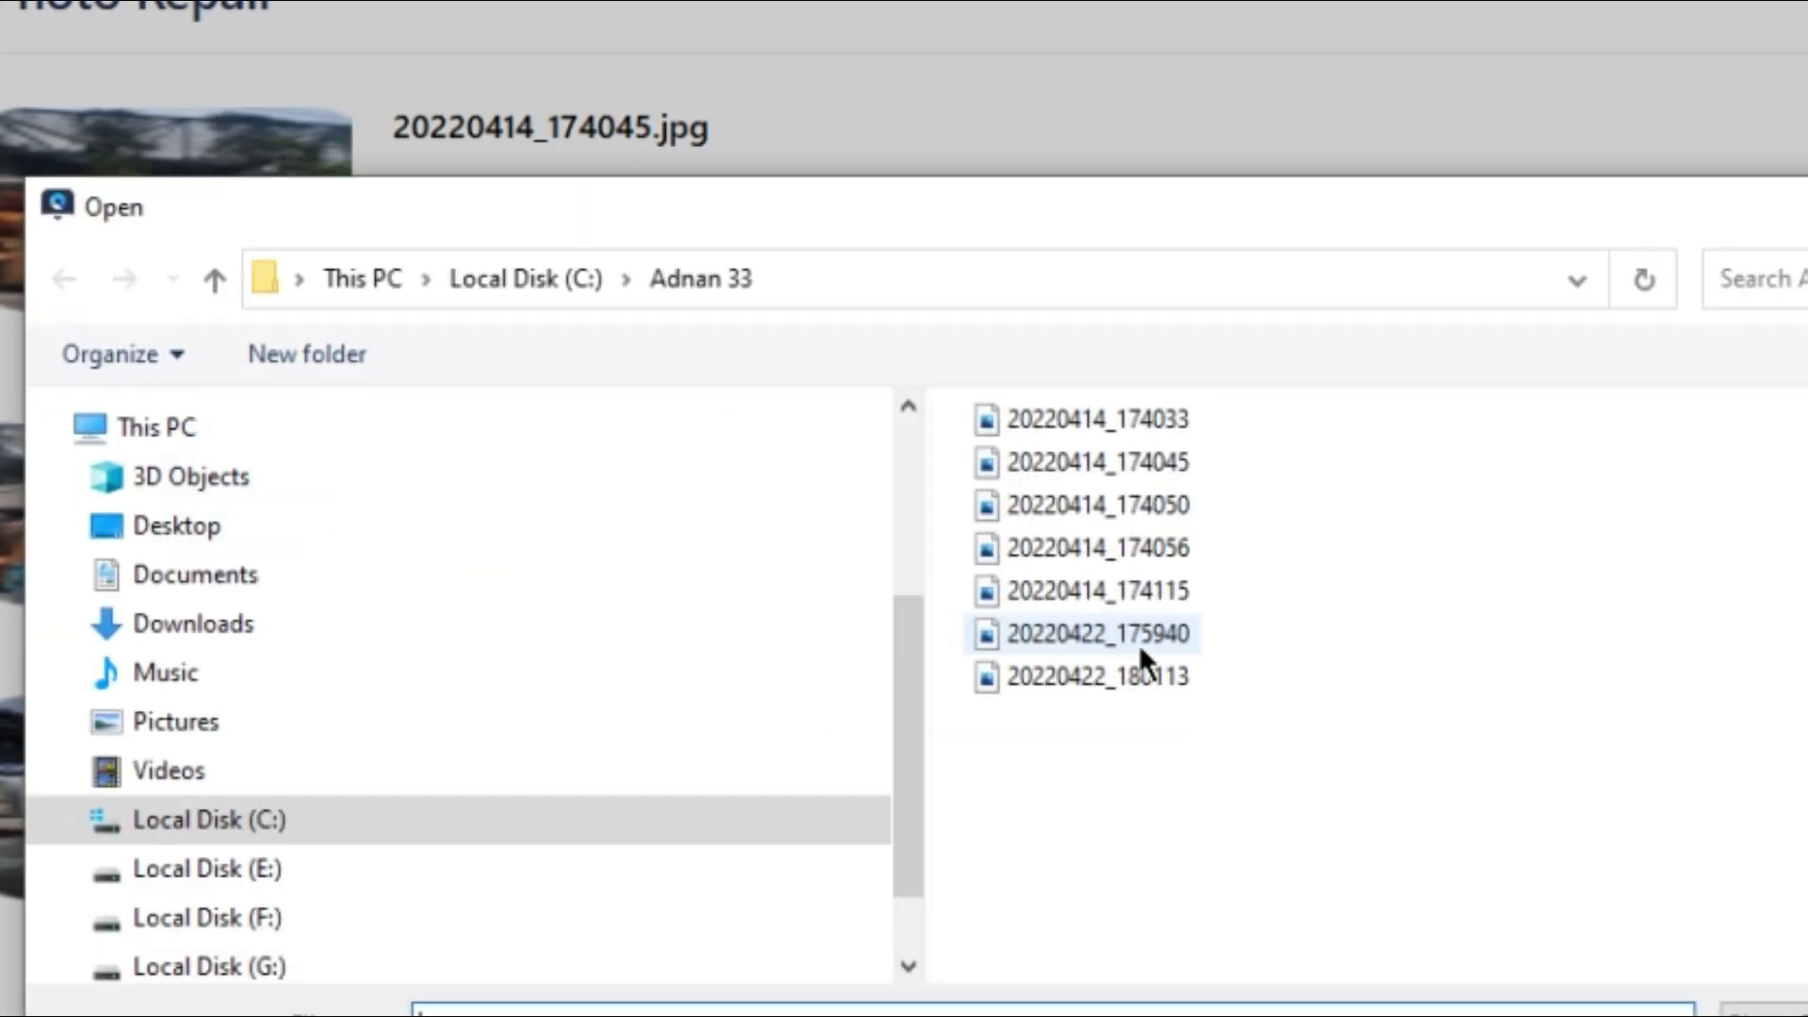
double_click(1102, 593)
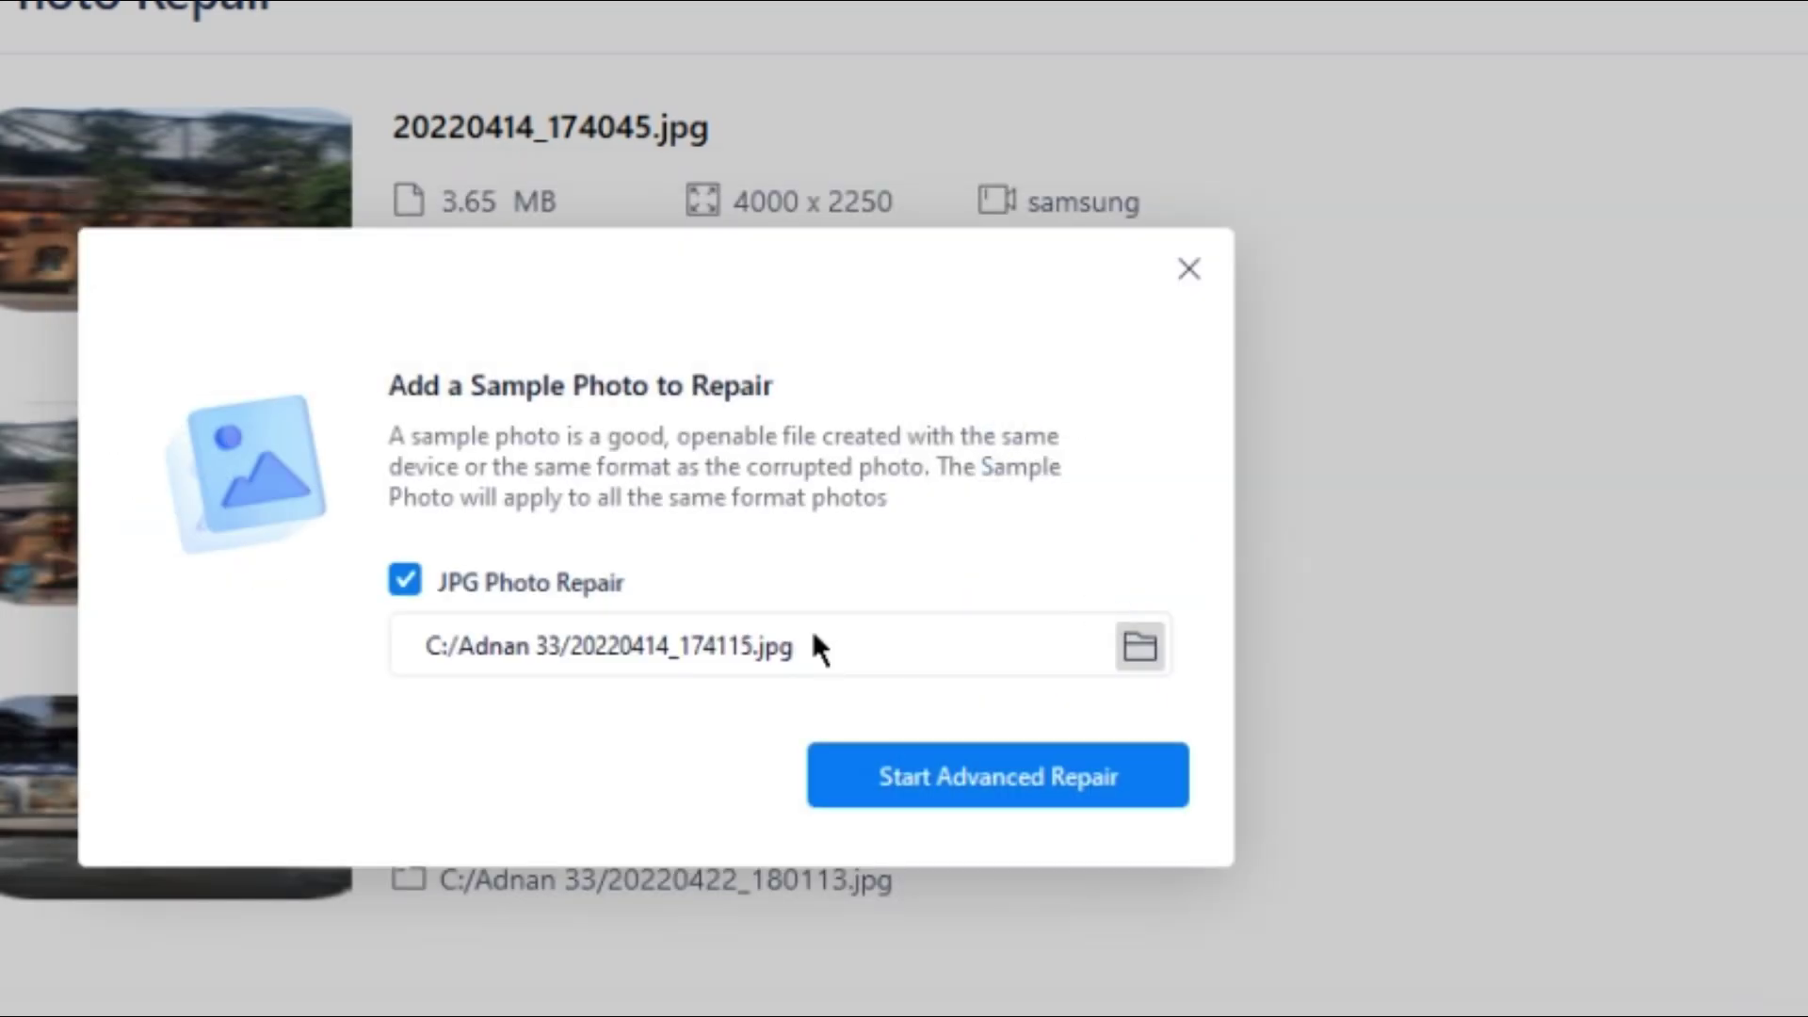
click(978, 778)
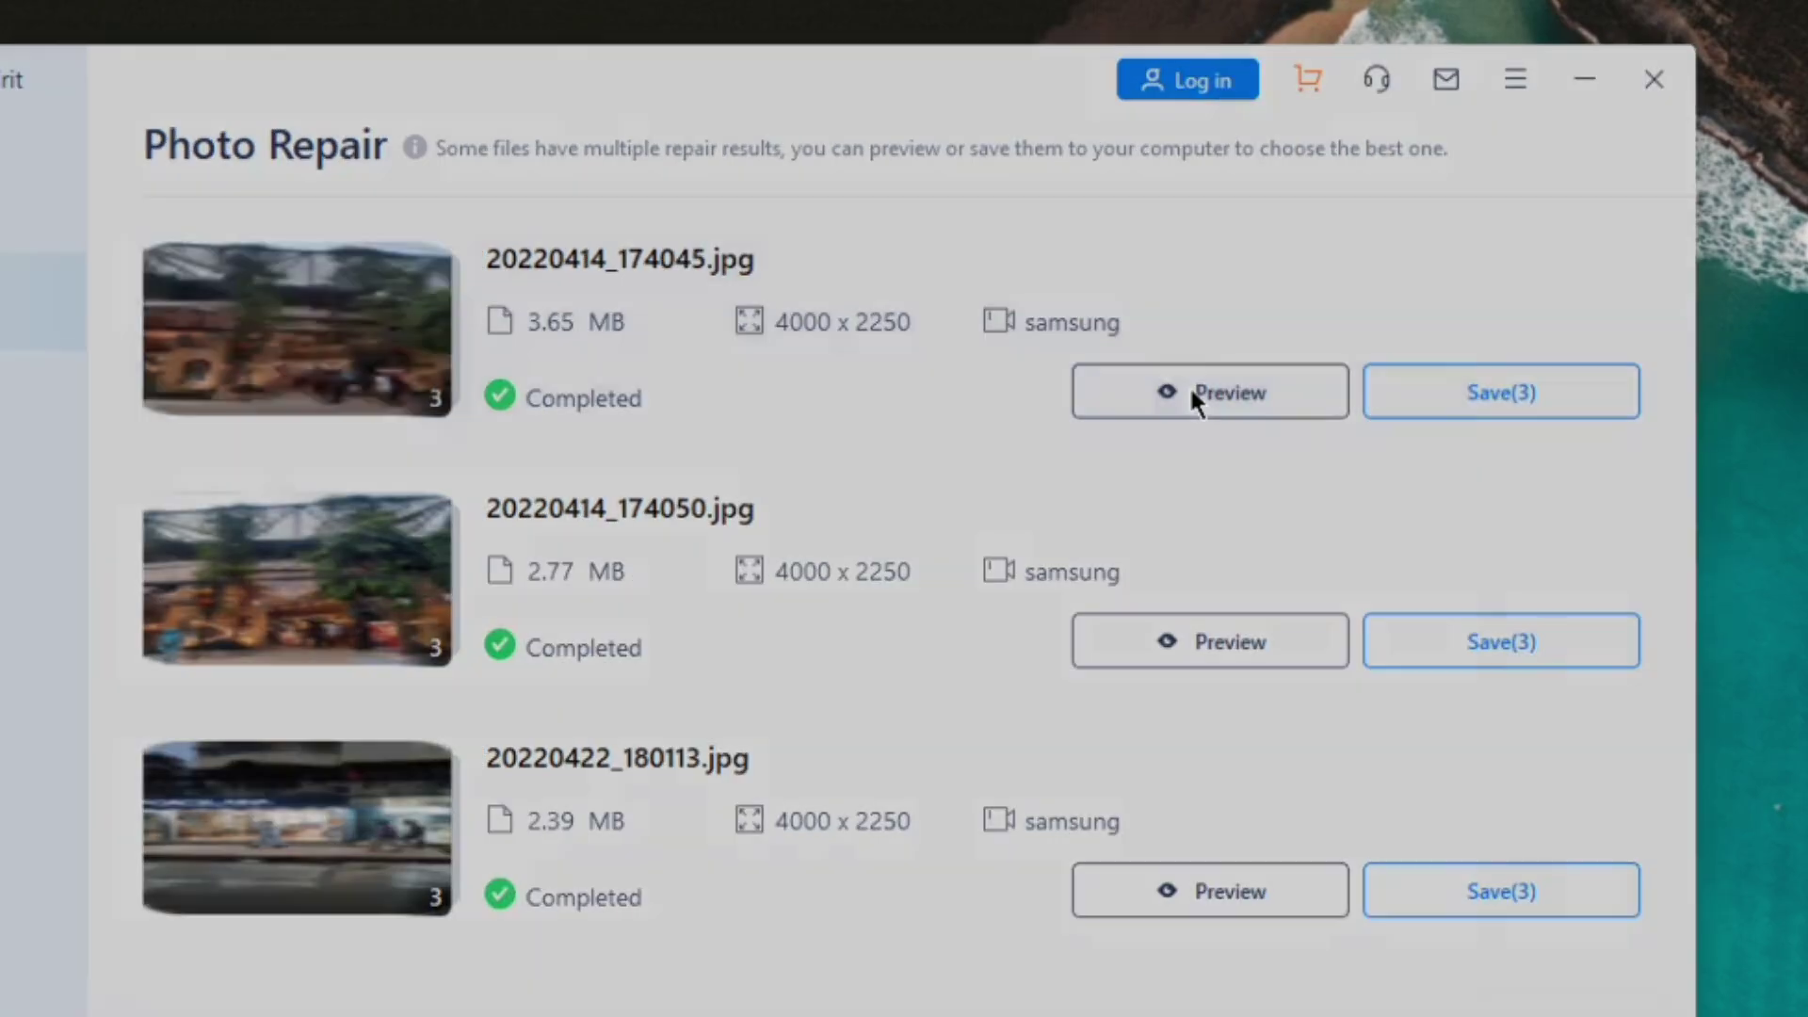
- Preview the repaired 20220414_174045.jpg and zoom in on the image to inspect its detail
click(1042, 388)
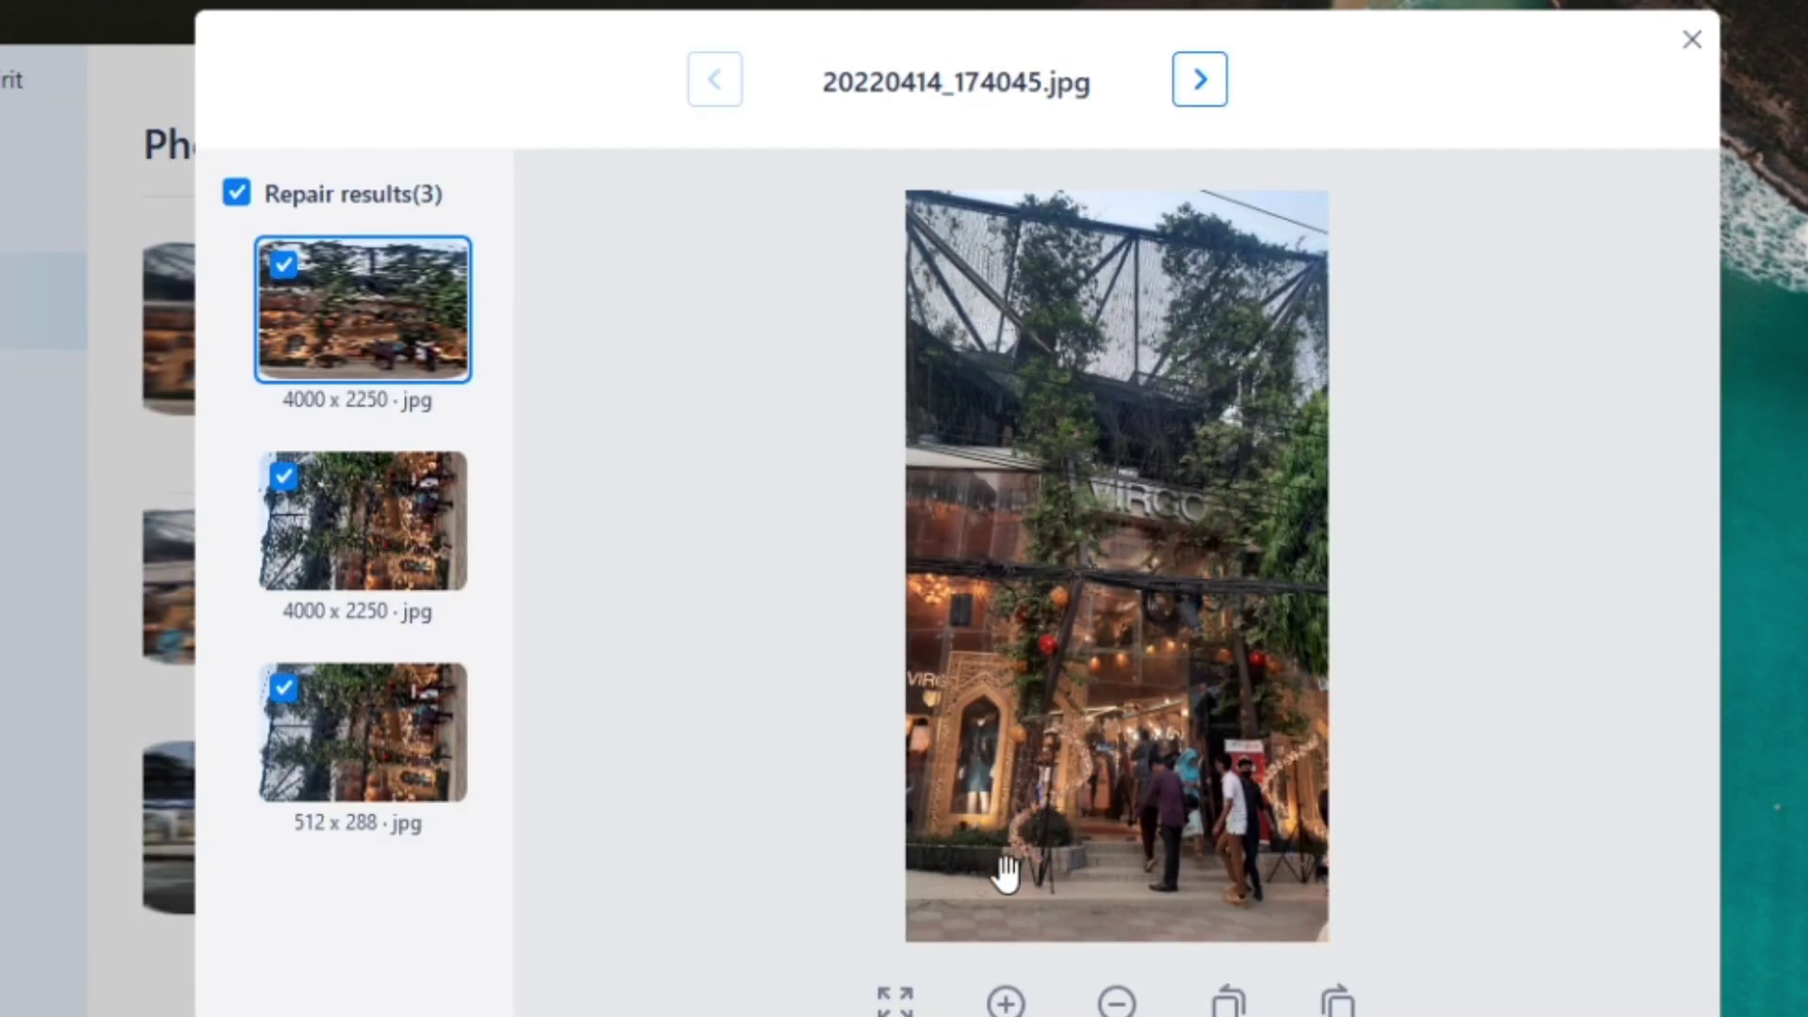
click(1004, 1004)
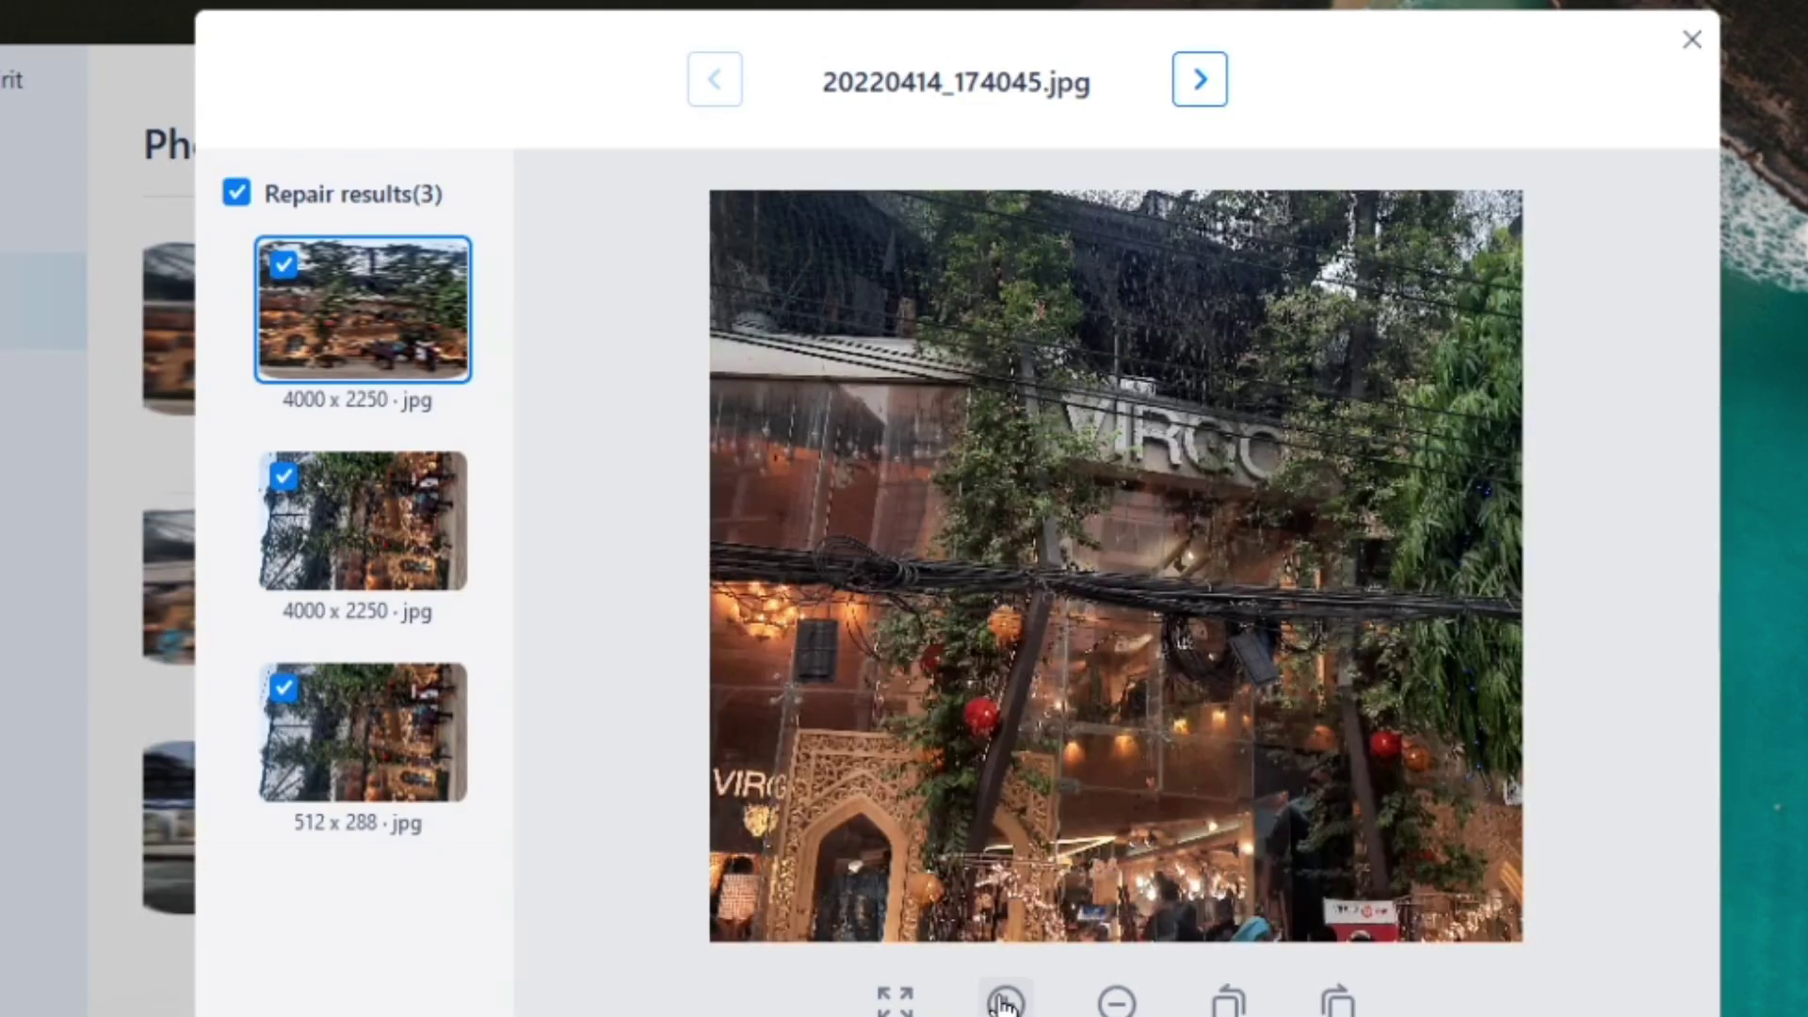
click(1006, 1004)
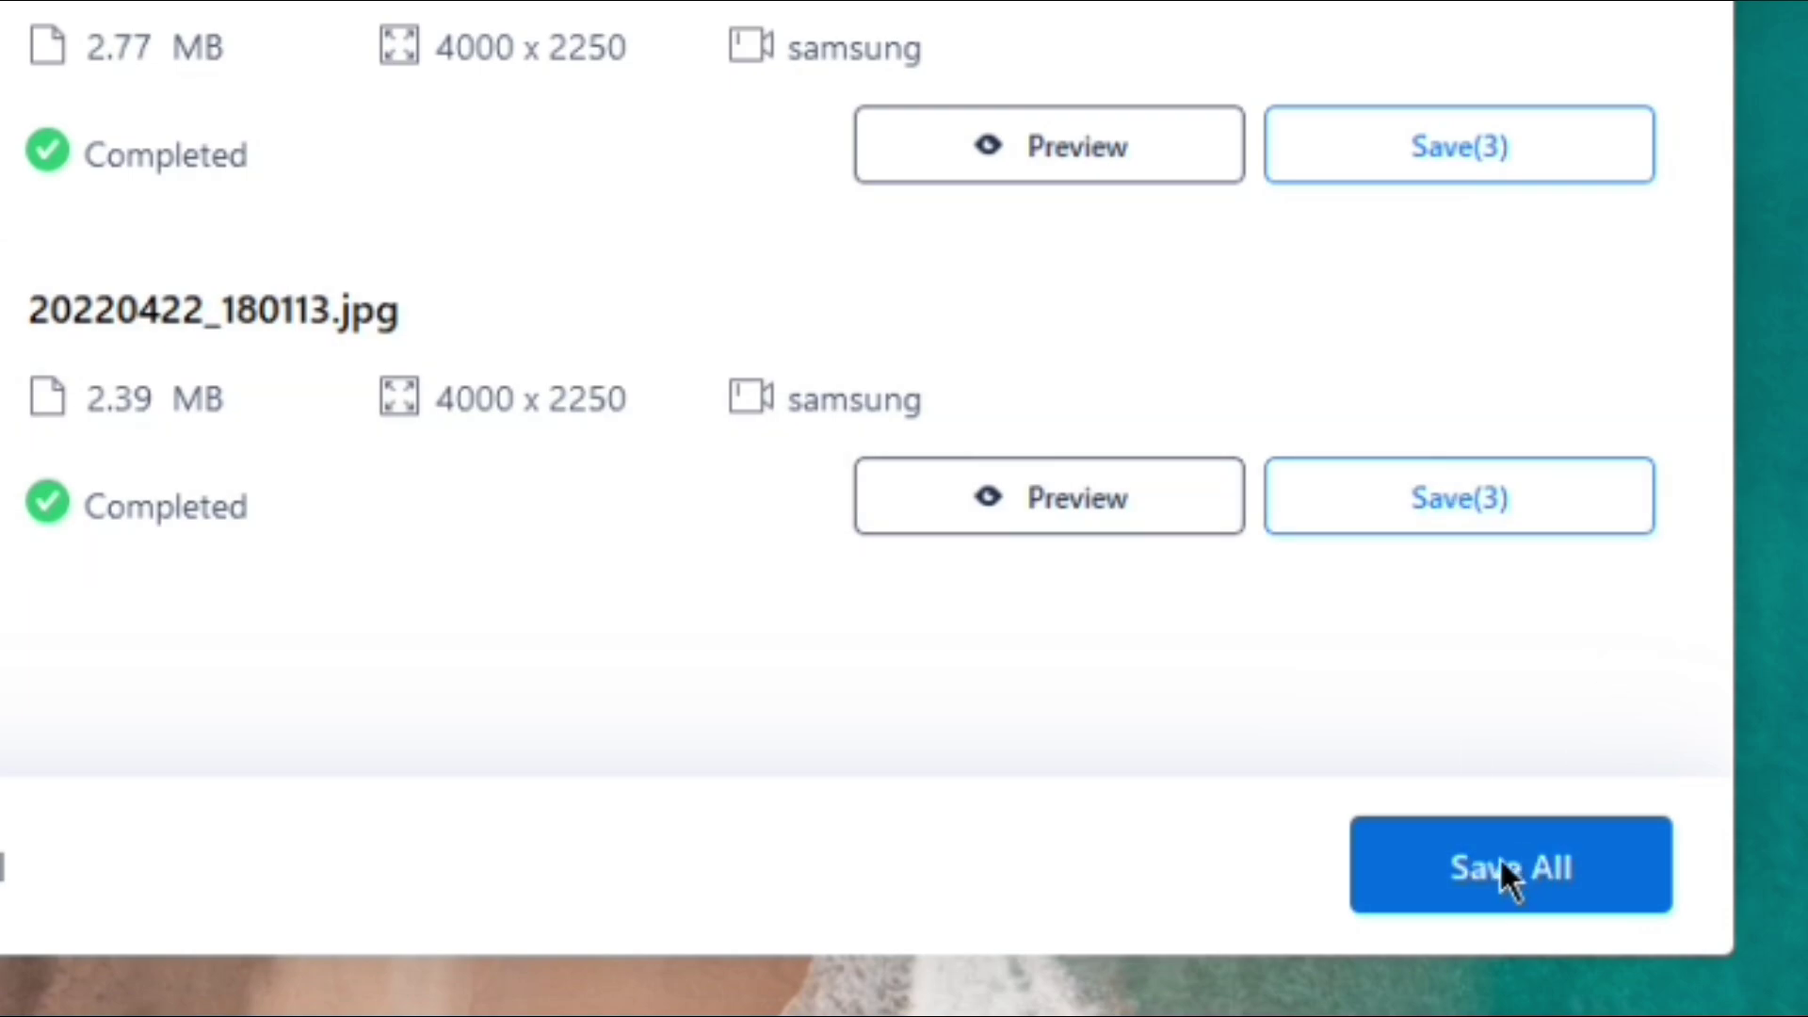
- Try to save all repaired photos, follow the purchase offer to the Repairit store page and open its Windows bundles
click(1496, 858)
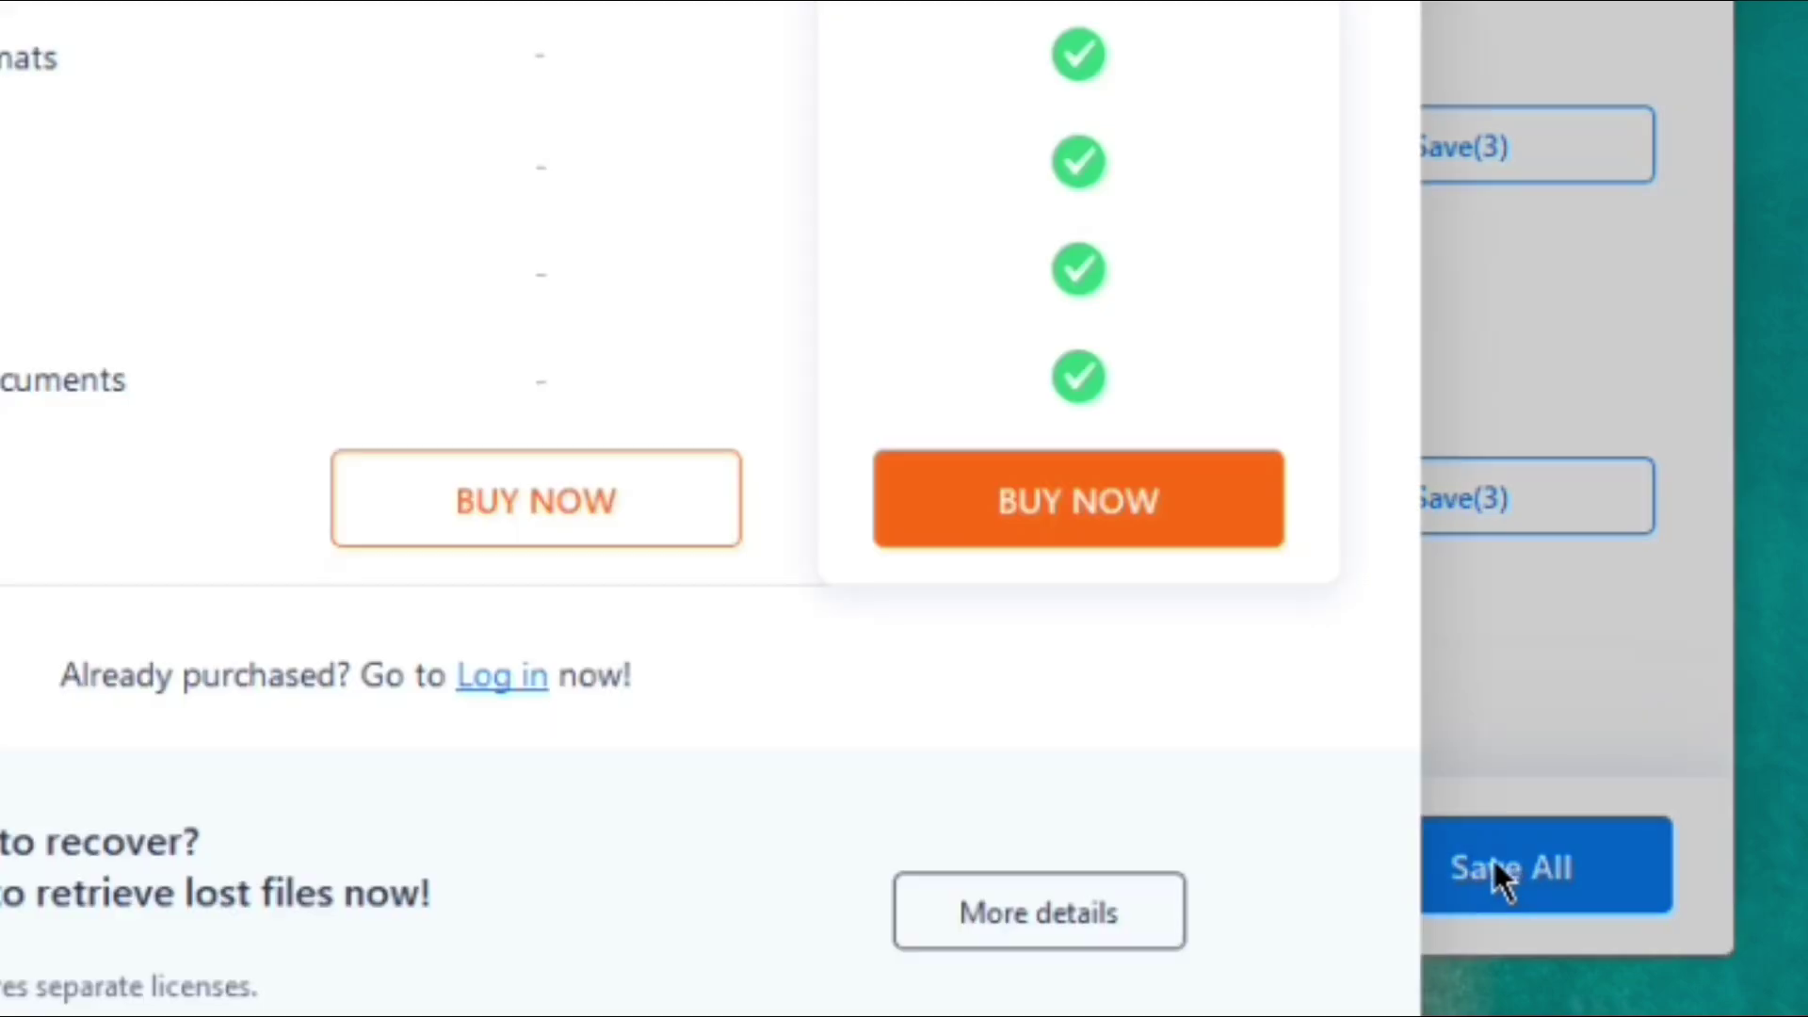
click(926, 535)
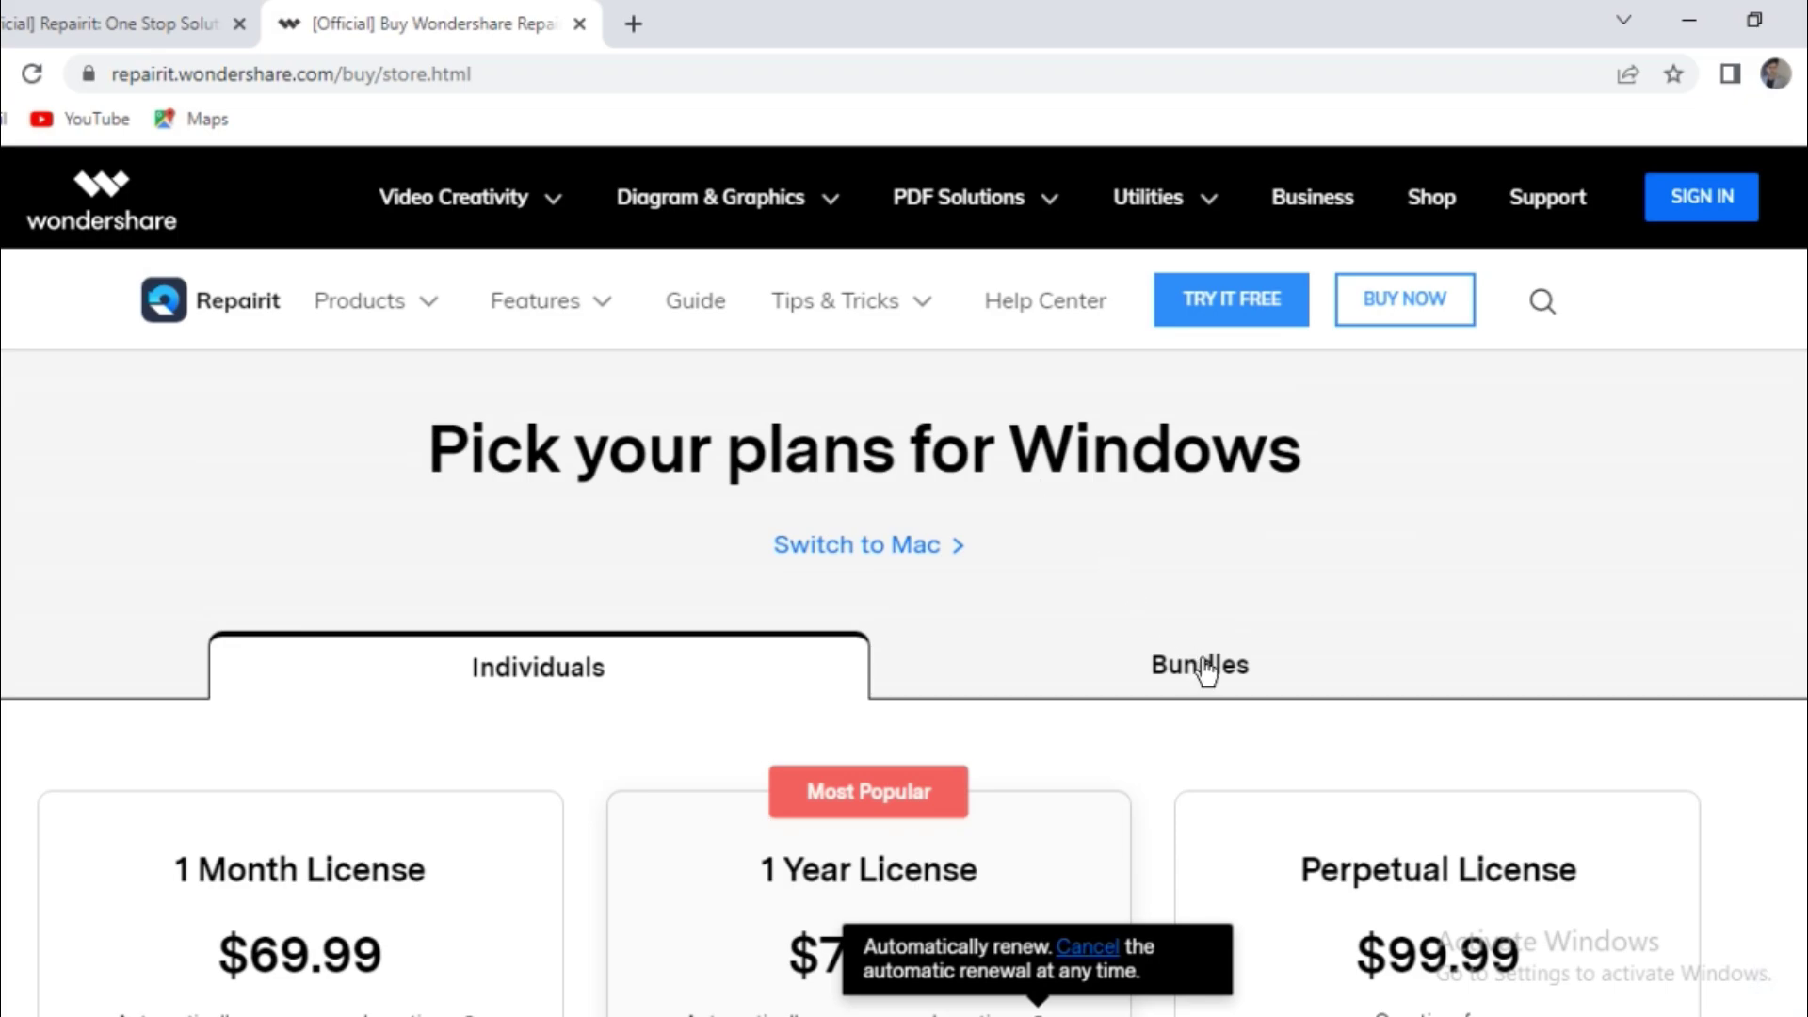
click(1206, 671)
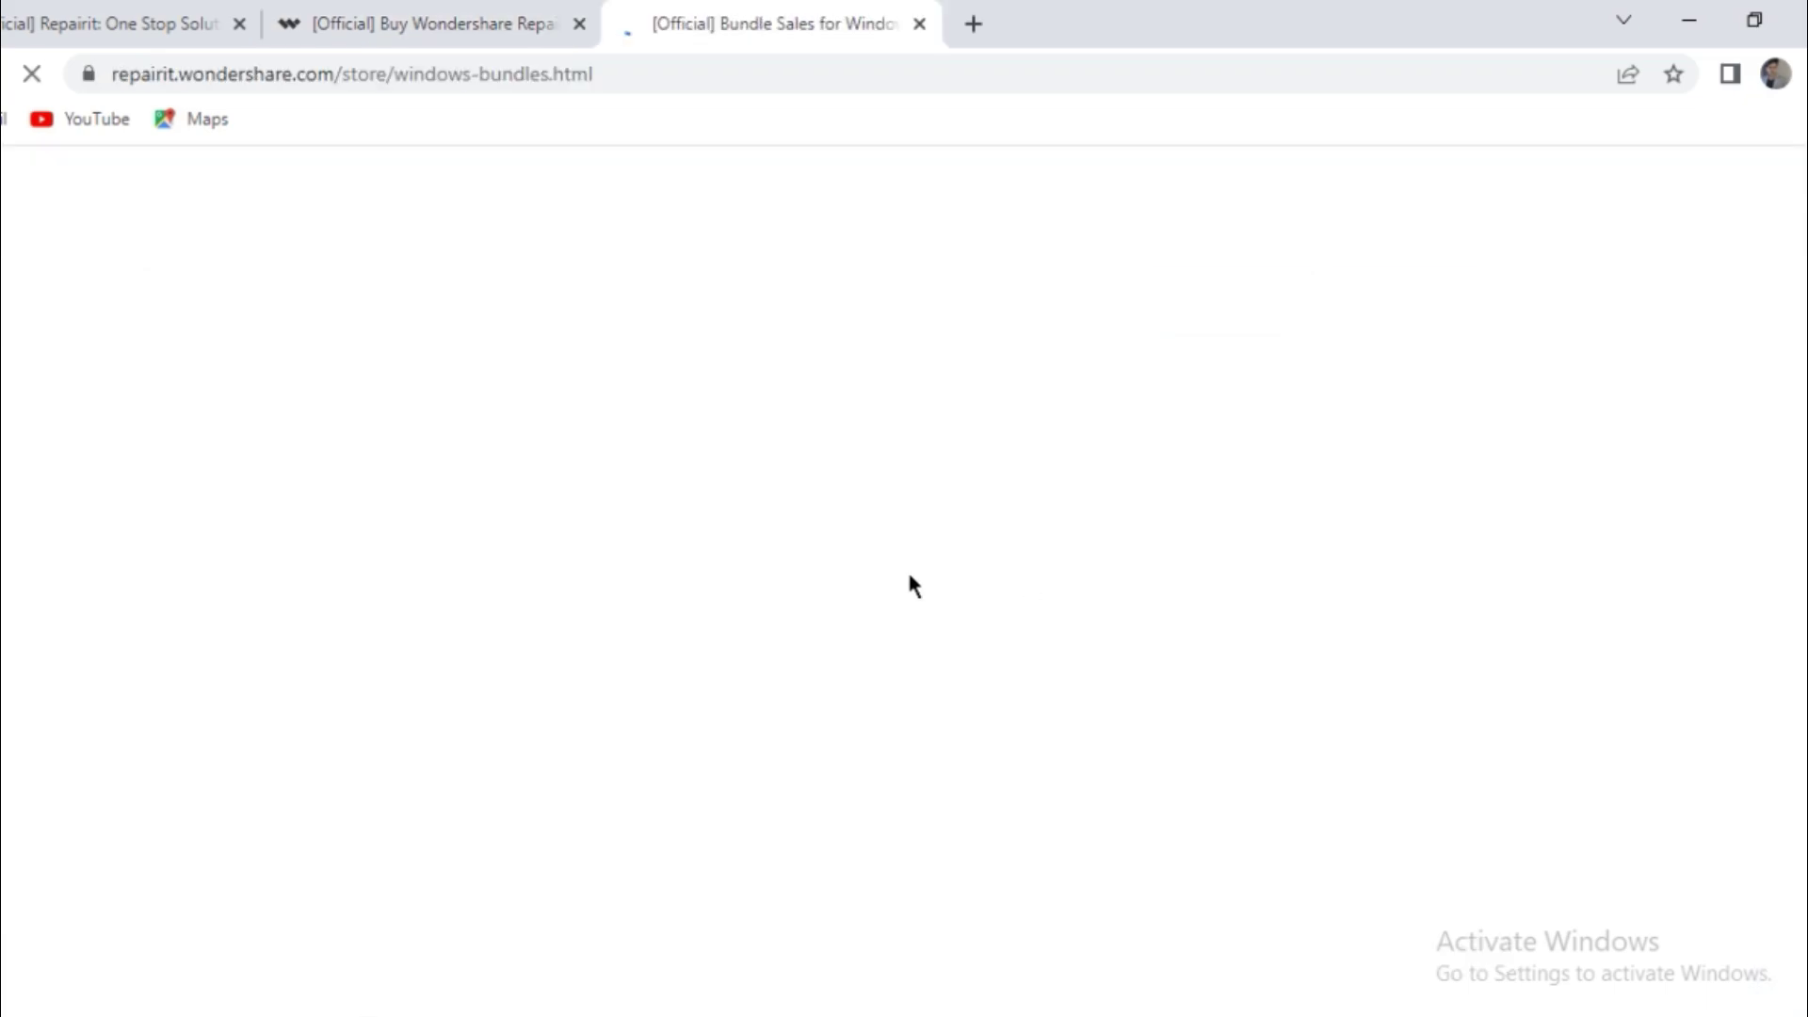